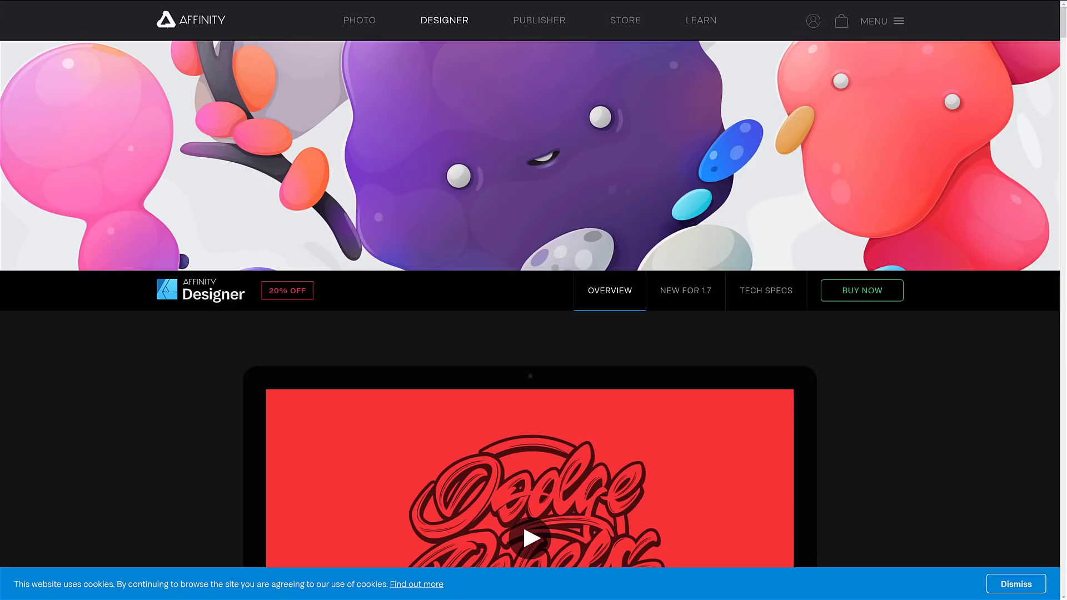
pyautogui.moveTo(781, 2)
pyautogui.scroll(-15, 889, 387)
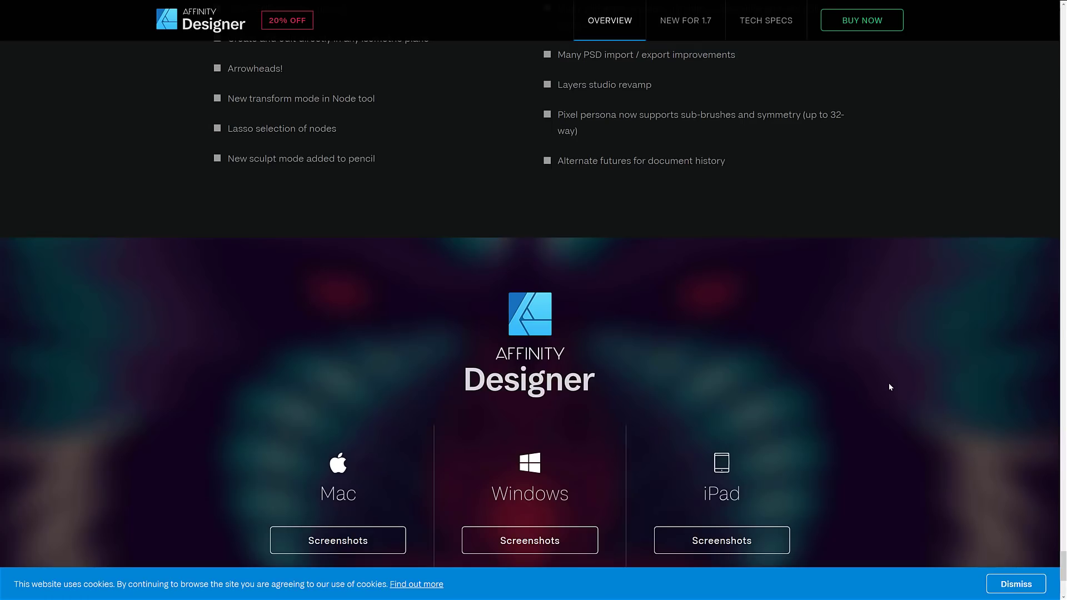
pyautogui.scroll(10, 870, 378)
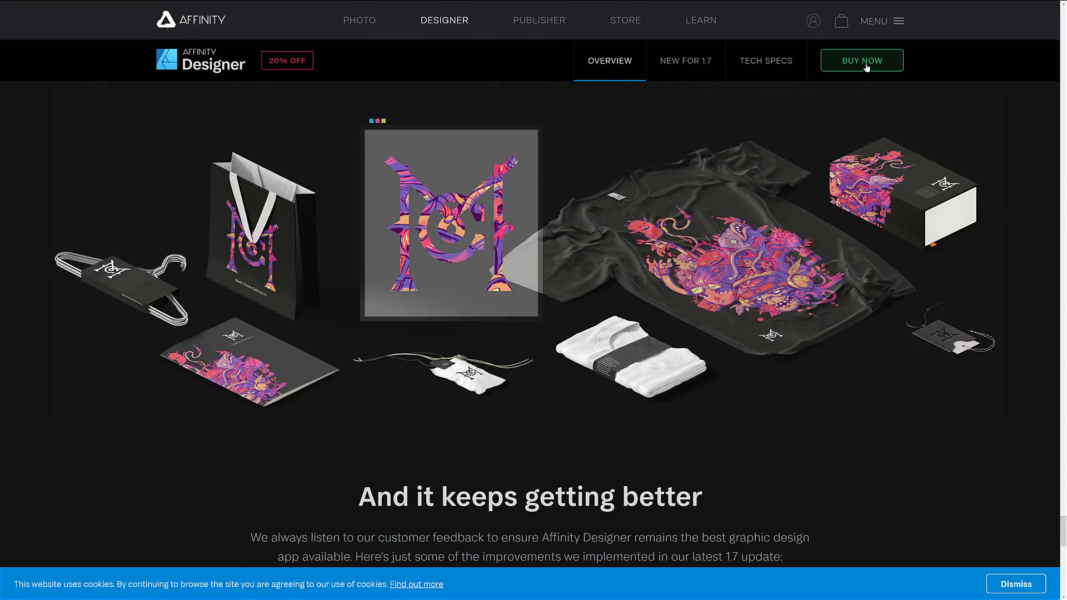
pyautogui.click(861, 63)
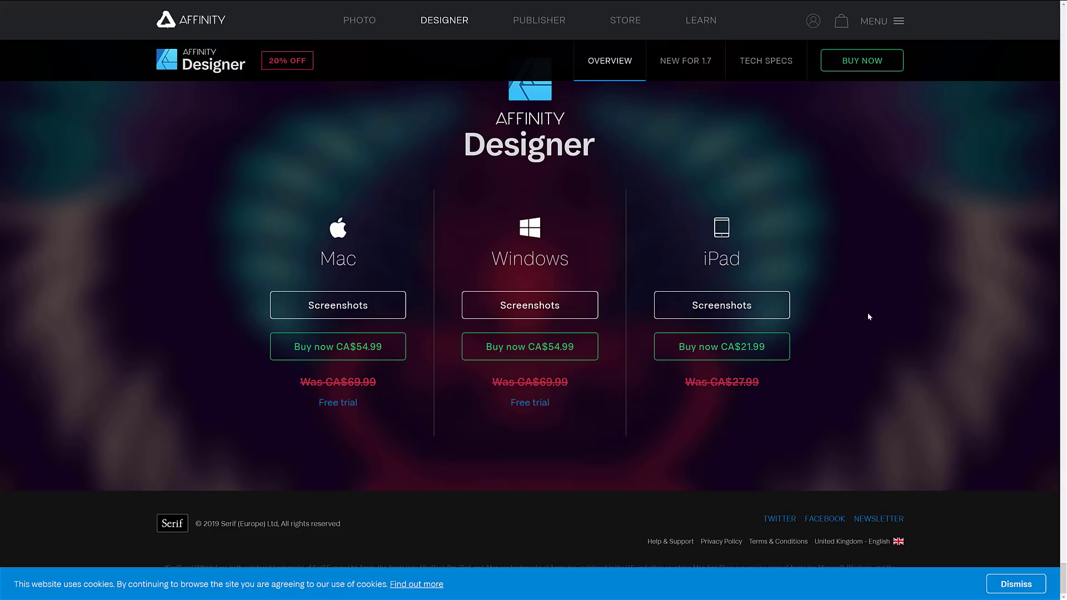
pyautogui.hotkey('ctrl', 'Tab')
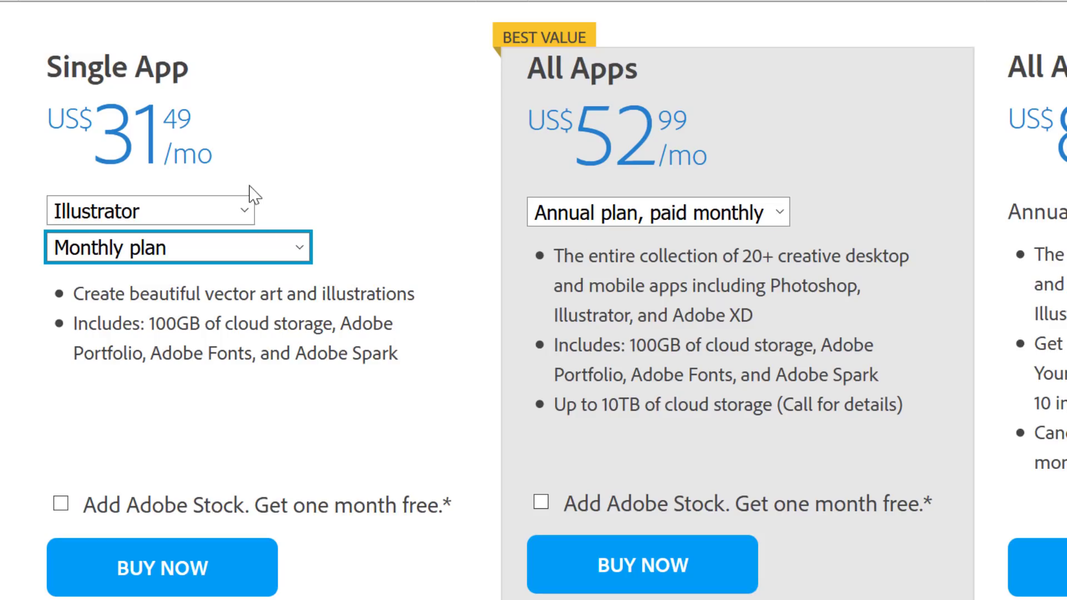
# Set Illustrator's Single App plan billing to Annual plan, prepaid, showing US$239.88/yr.
pyautogui.click(295, 244)
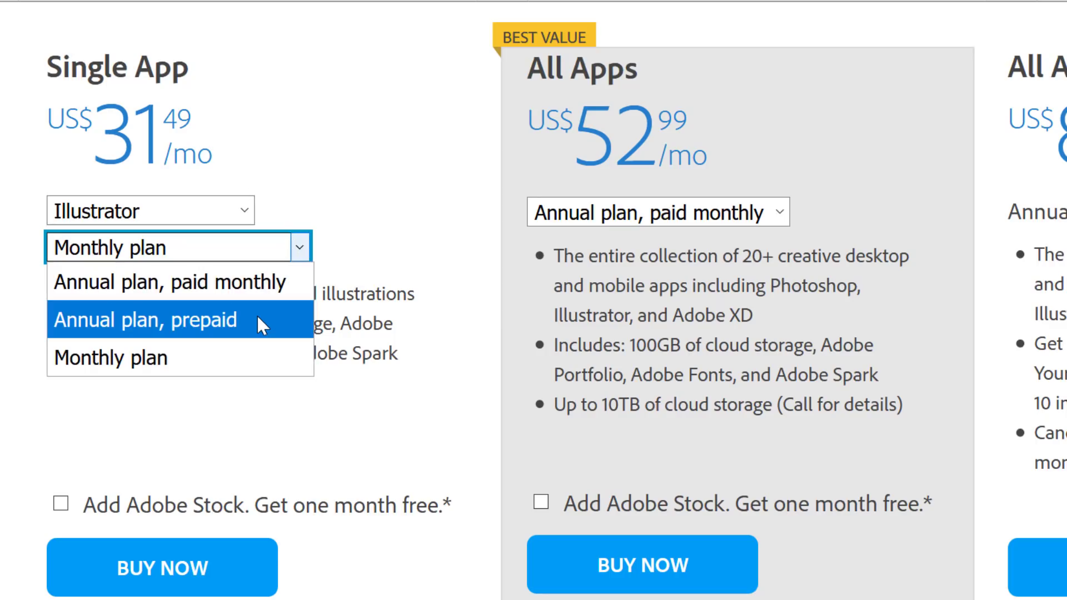
pyautogui.click(267, 289)
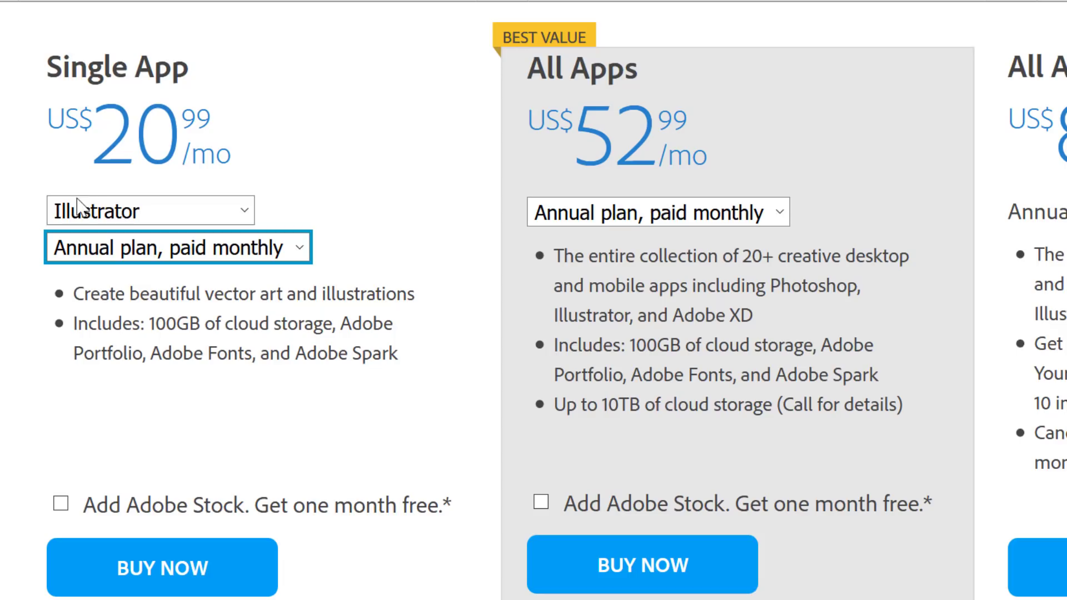
pyautogui.click(298, 245)
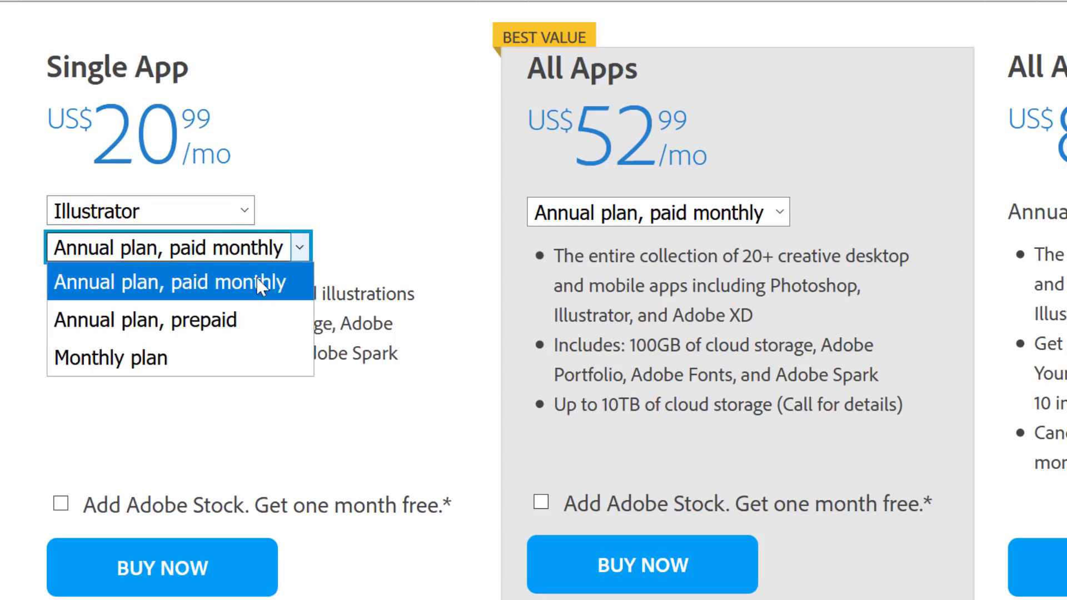
pyautogui.click(238, 311)
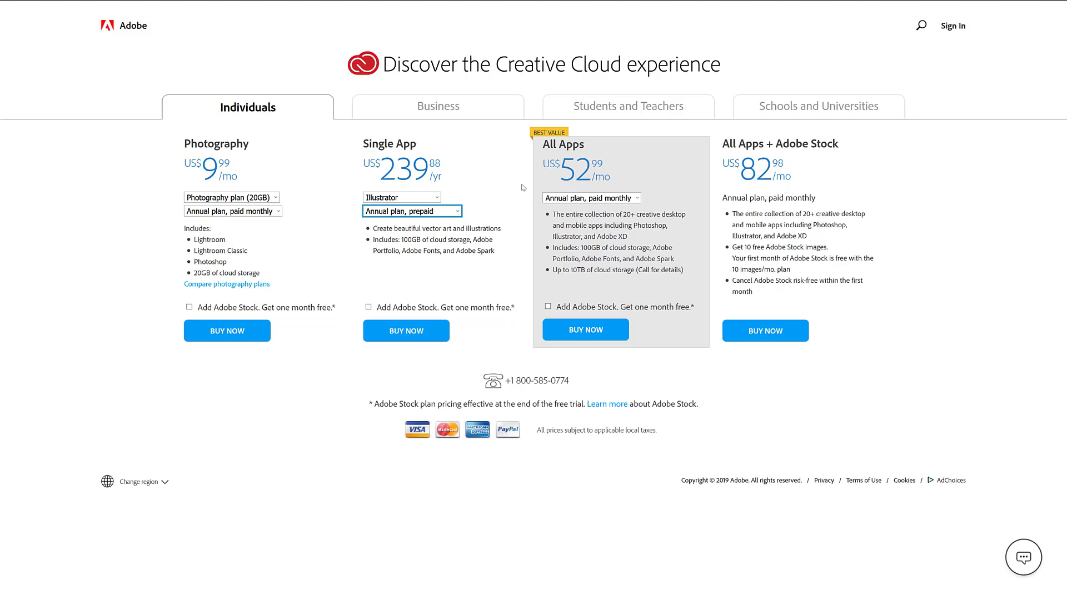
# In Inkscape's car.svg, zoom onto the front headlamp and drag a headlamp path up and right.
pyautogui.hotkey('alt', 'Tab')
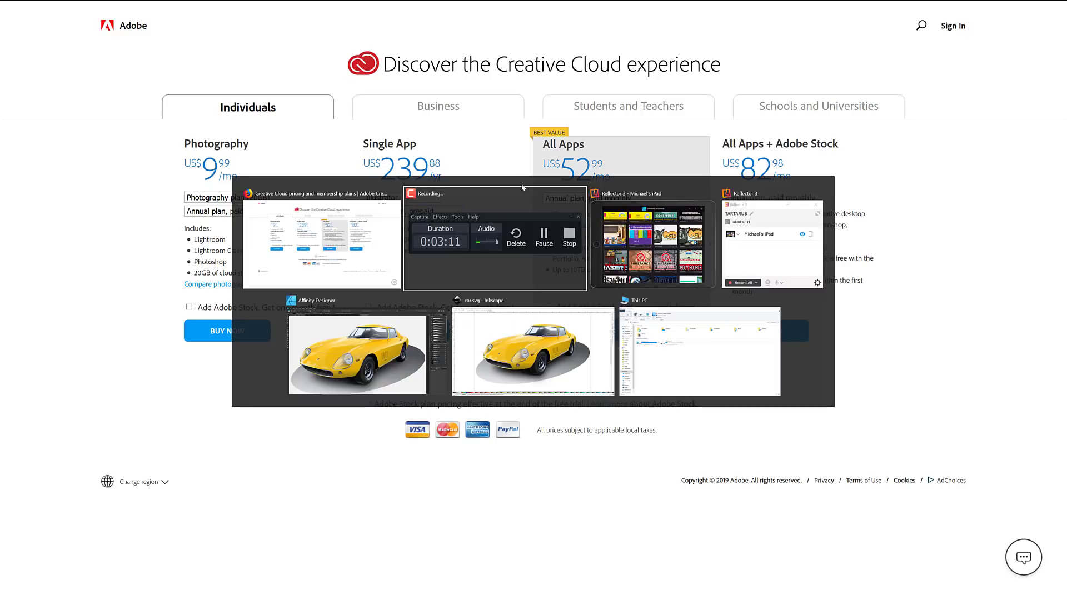
pyautogui.hotkey('alt', 'Tab')
pyautogui.hotkey('alt', 'Tab')
pyautogui.hotkey('alt', 'Tab')
pyautogui.hotkey('alt', 'Tab')
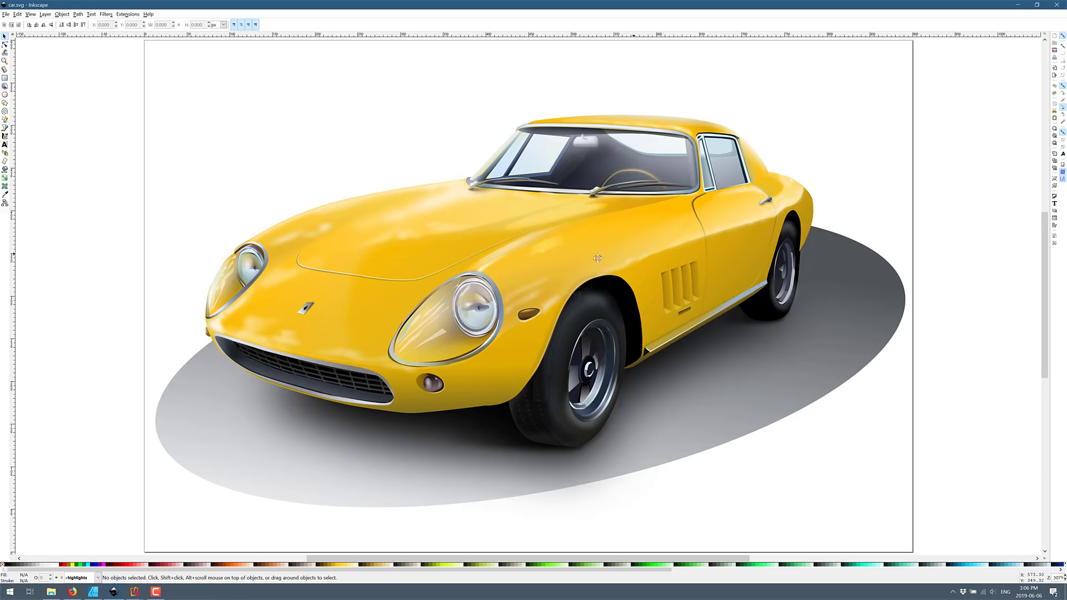
pyautogui.moveTo(598, 259)
pyautogui.mouseDown()
pyautogui.moveTo(440, 275)
pyautogui.moveTo(812, 315)
pyautogui.moveTo(357, 278)
pyautogui.moveTo(734, 298)
pyautogui.moveTo(639, 350)
pyautogui.moveTo(604, 279)
pyautogui.mouseUp()
pyautogui.hotkey('ctrl', 'Up')
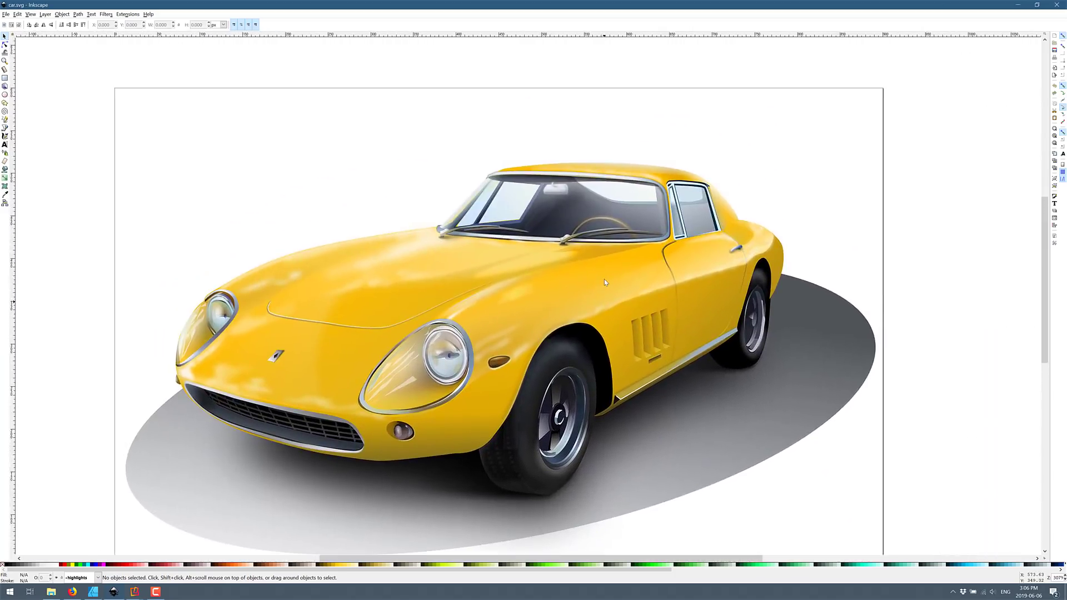
pyautogui.keyDown('ctrl'); pyautogui.scroll(2, 604, 280); pyautogui.keyUp('ctrl')
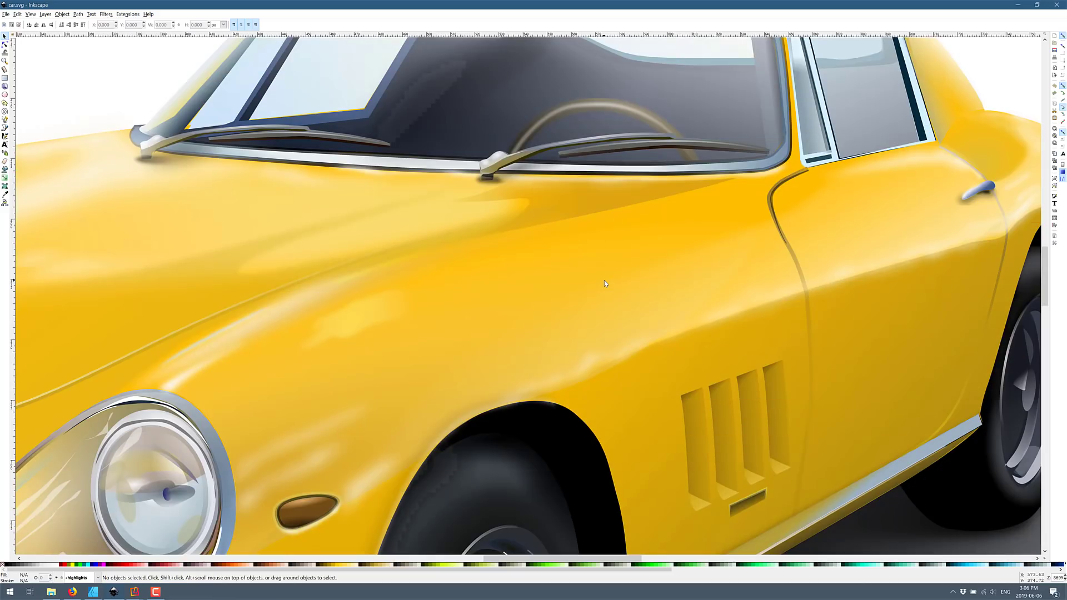
pyautogui.moveTo(605, 280); pyautogui.dragTo(702, 180)
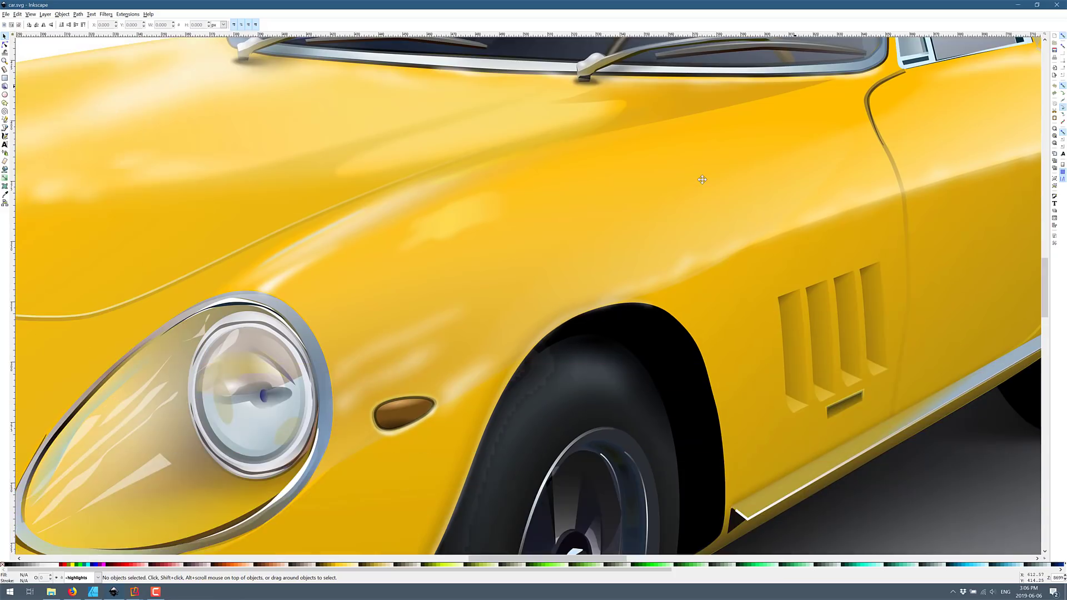
pyautogui.click(304, 337)
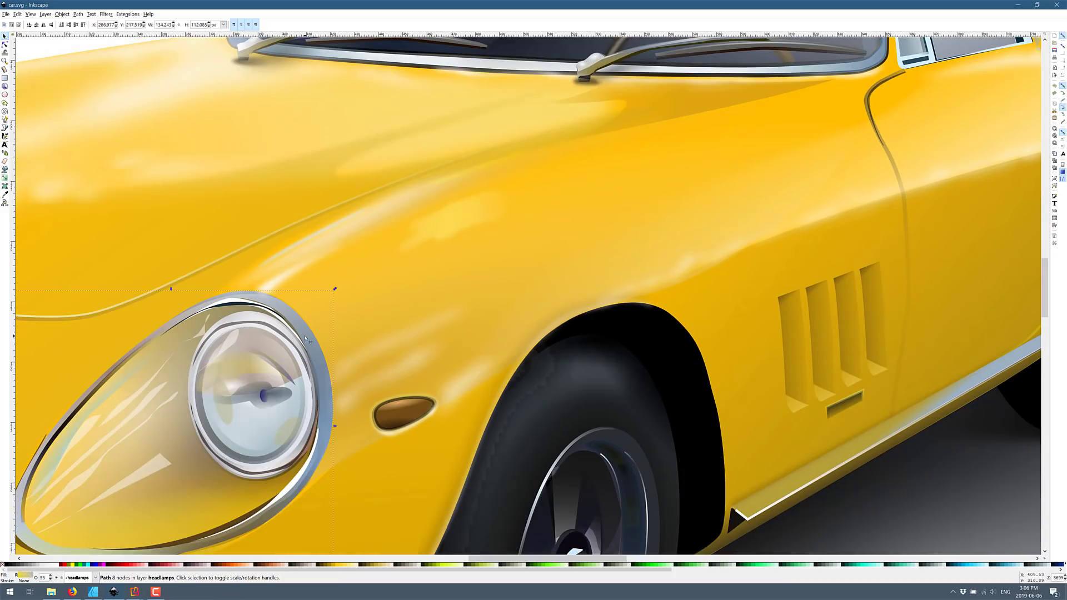
pyautogui.moveTo(305, 337); pyautogui.dragTo(524, 210)
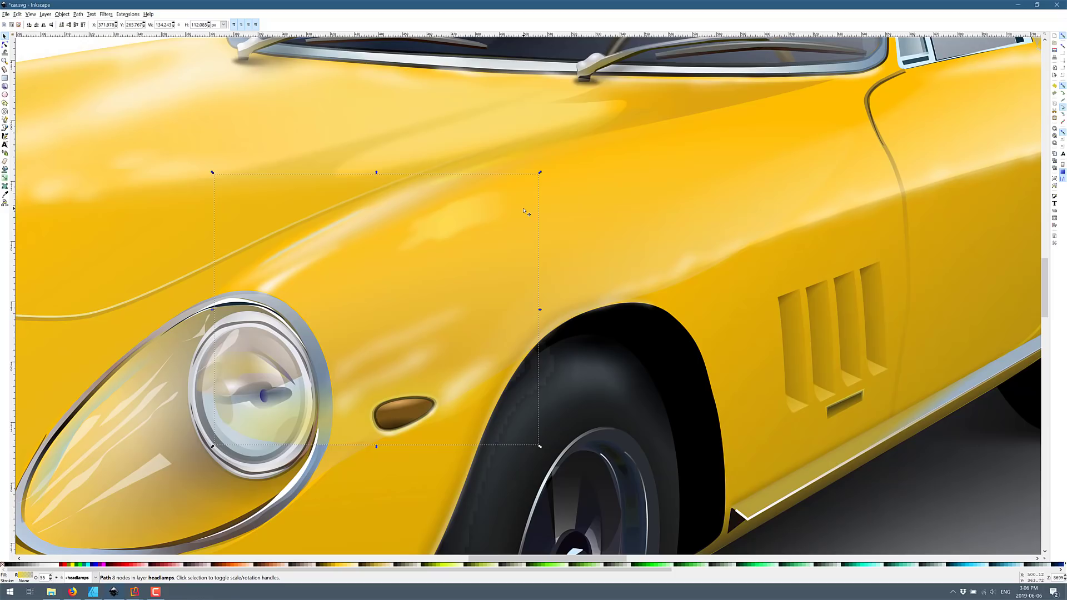
# Enlarge the headlamp path path4164 with the Move Tool, then bring up the Jaguar document.
pyautogui.press('alt')
pyautogui.hotkey('alt', 'Tab')
pyautogui.hotkey('alt', 'Tab')
pyautogui.hotkey('alt', 'Tab')
pyautogui.hotkey('alt', 'Tab')
pyautogui.hotkey('alt', 'Tab')
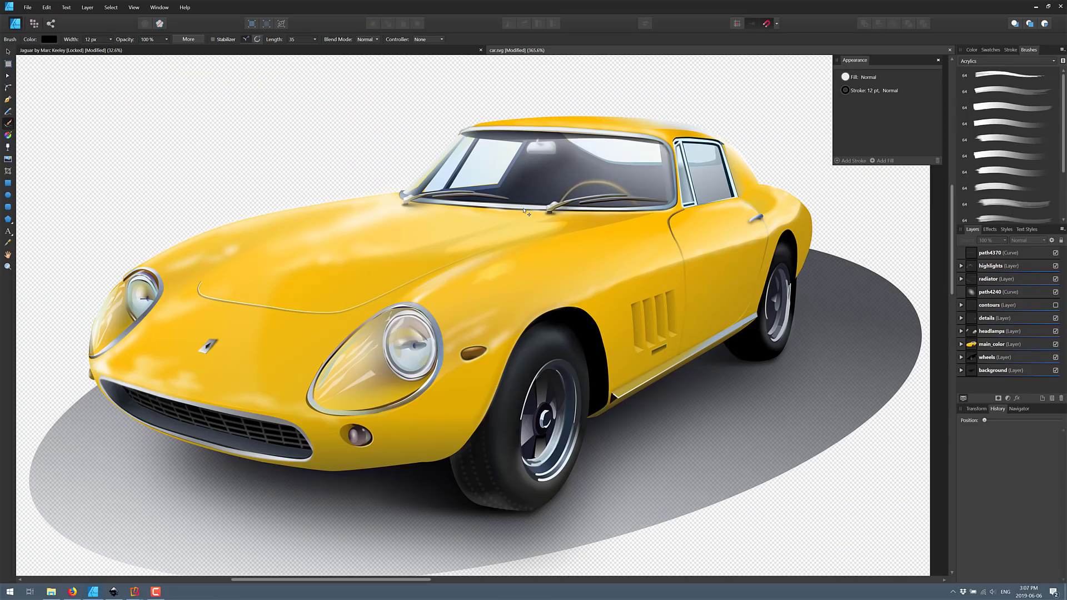
pyautogui.scroll(-2, 575, 314)
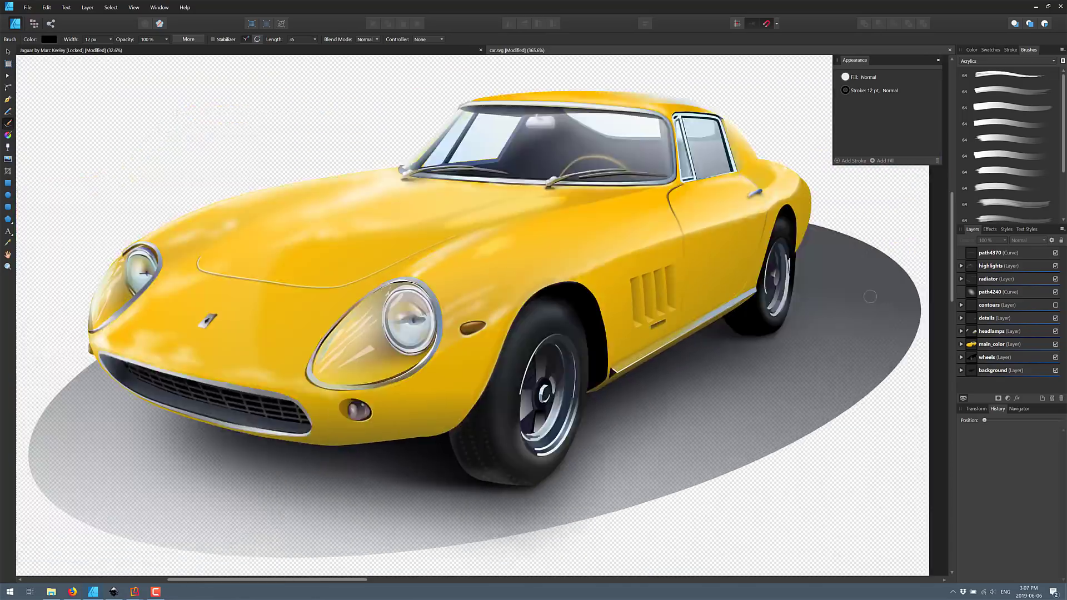
pyautogui.scroll(3, 870, 296)
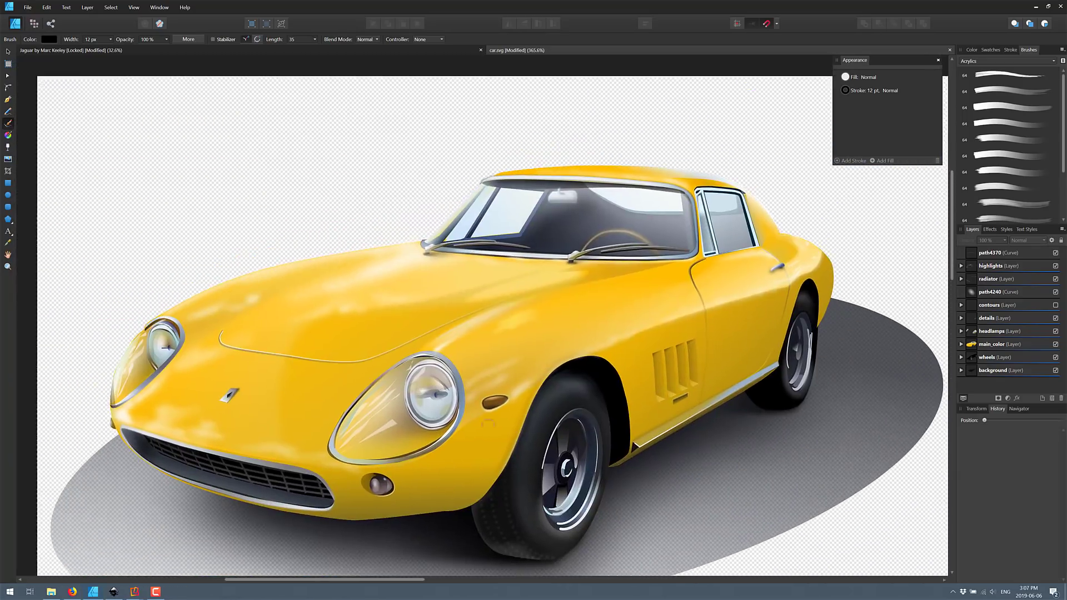
pyautogui.scroll(5, 440, 382)
pyautogui.scroll(-5, 469, 374)
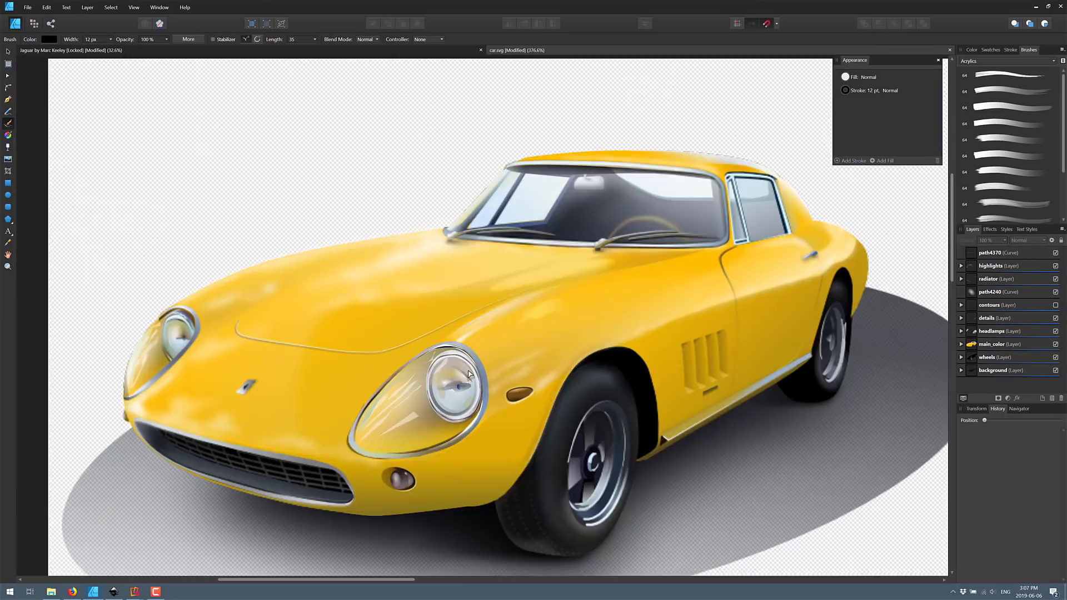
pyautogui.scroll(6, 470, 374)
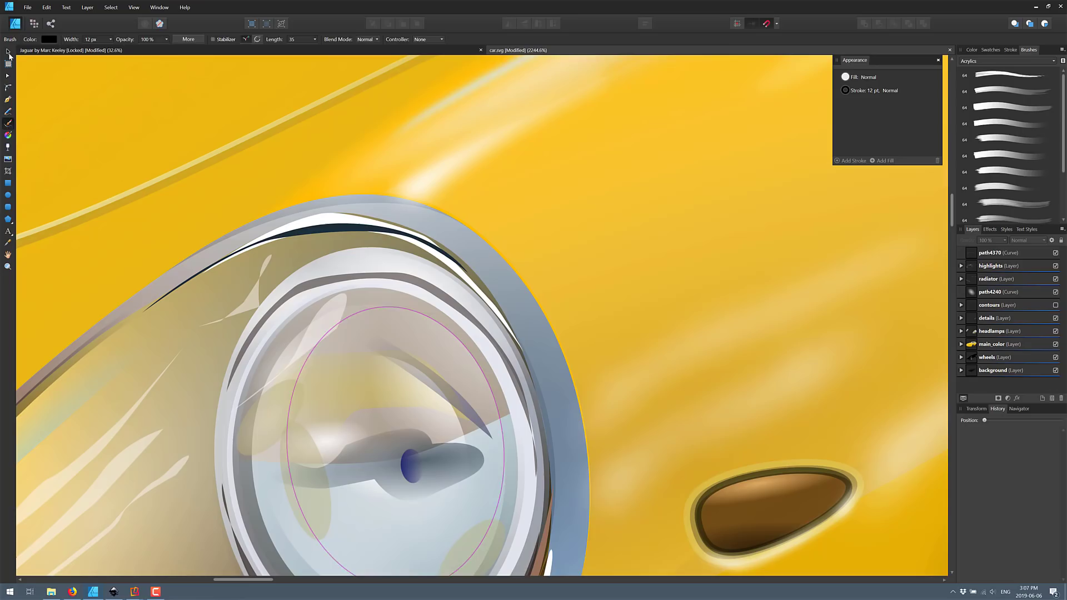
pyautogui.click(9, 53)
pyautogui.click(504, 294)
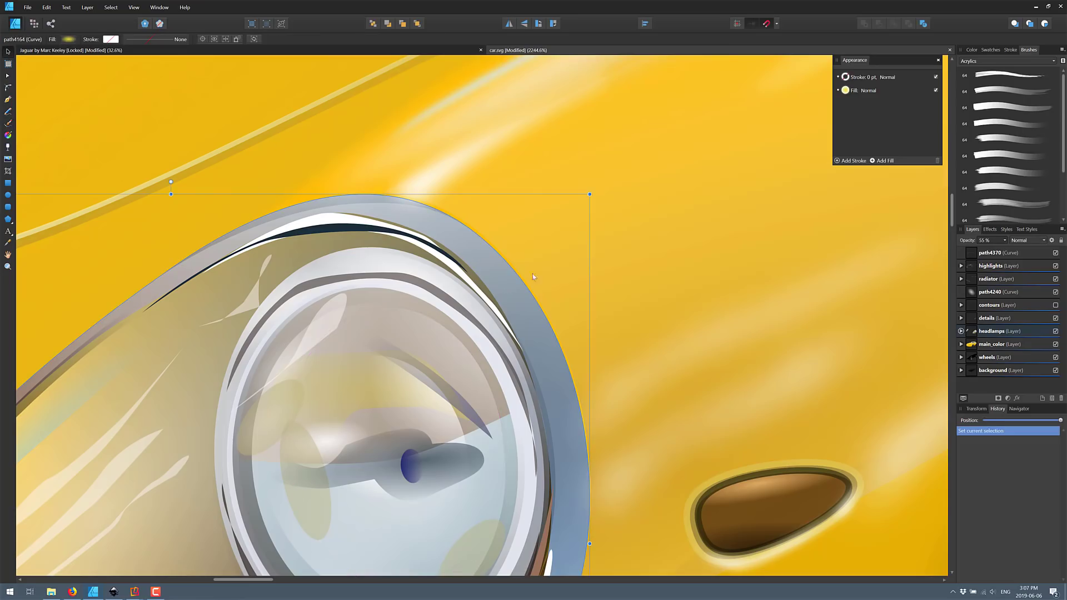
pyautogui.moveTo(532, 275); pyautogui.dragTo(755, 115)
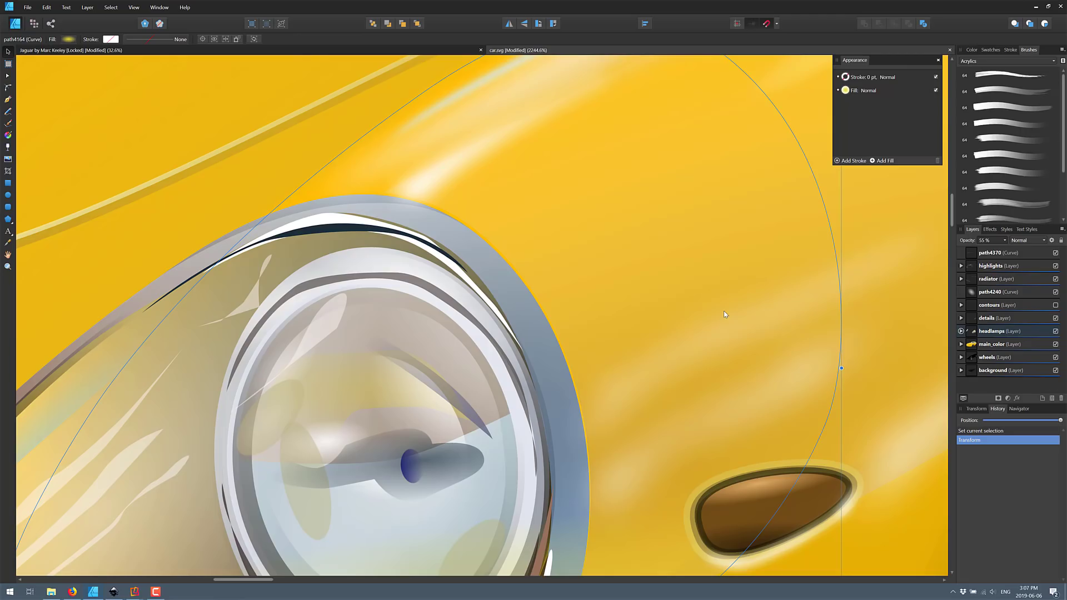
pyautogui.click(90, 52)
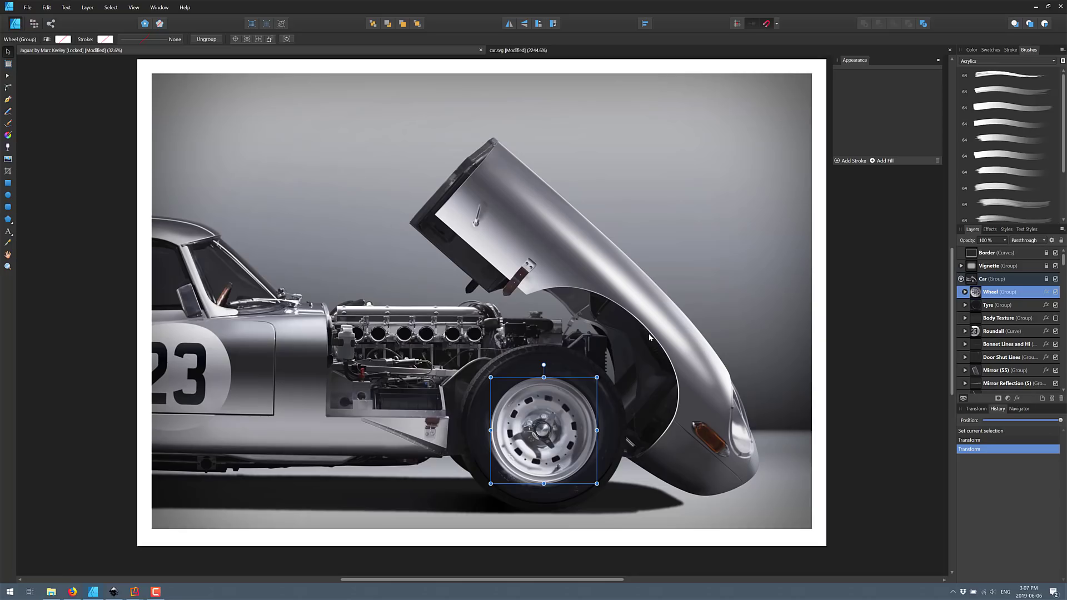
# Expand the Wheel group and its ellipse in Layers and select the front wheel's curve.
pyautogui.click(965, 292)
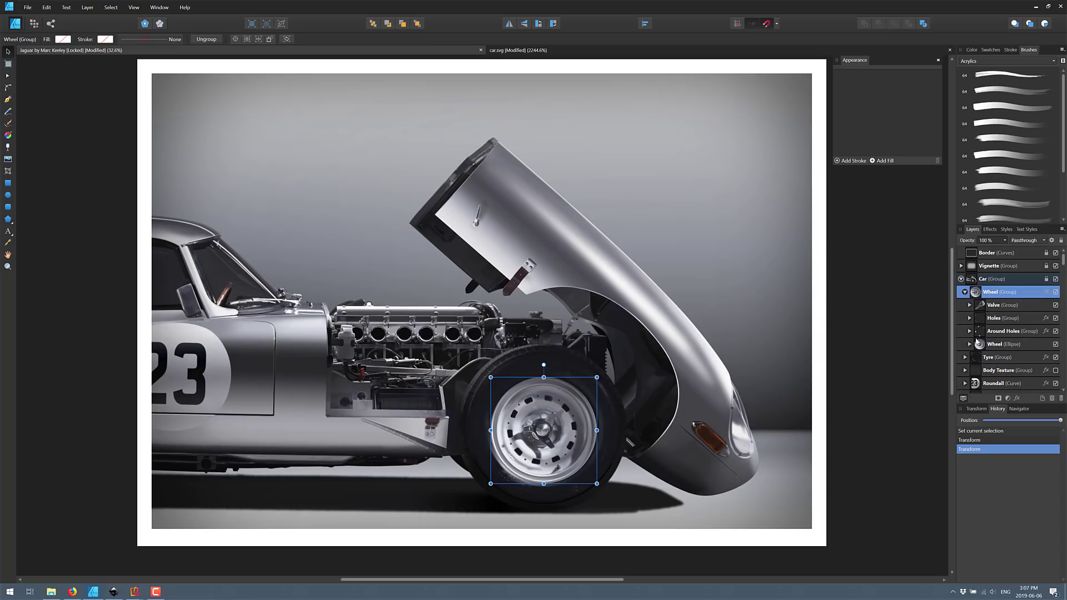
pyautogui.click(970, 345)
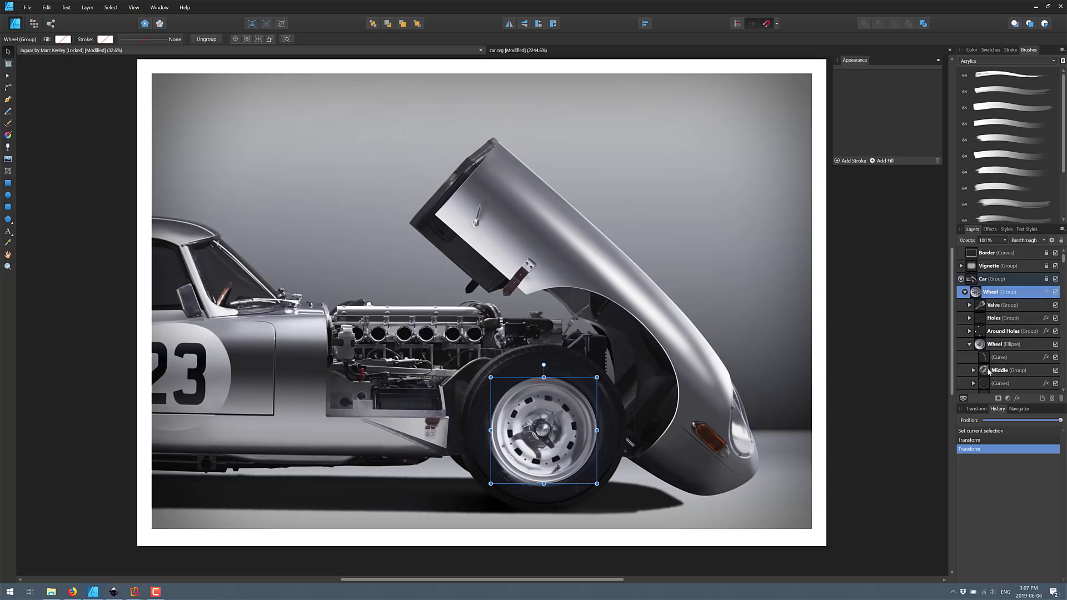
pyautogui.click(985, 359)
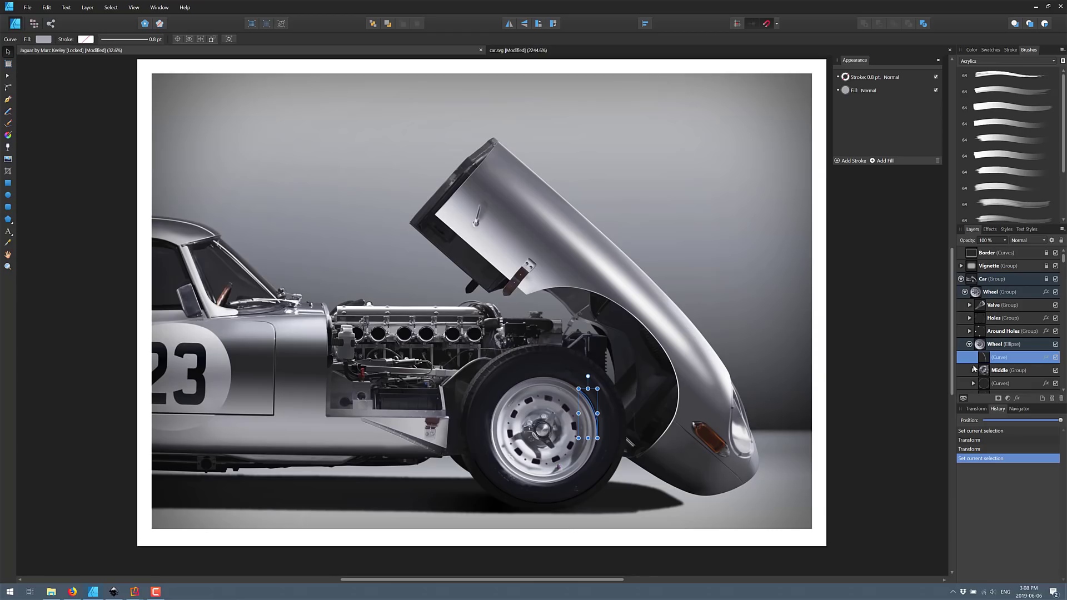
pyautogui.scroll(5, 567, 427)
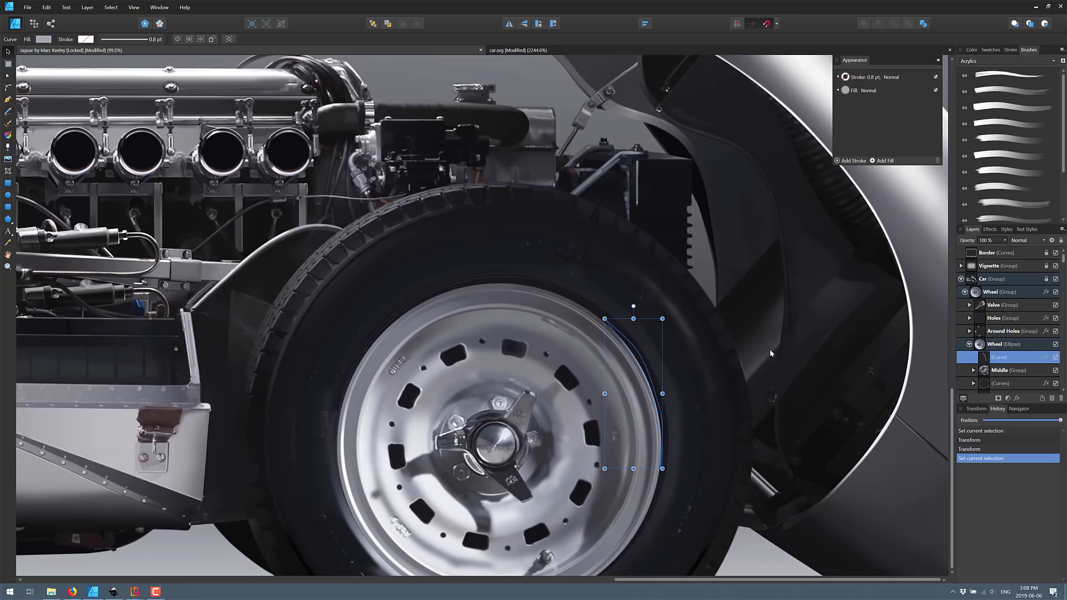
pyautogui.scroll(-5, 621, 349)
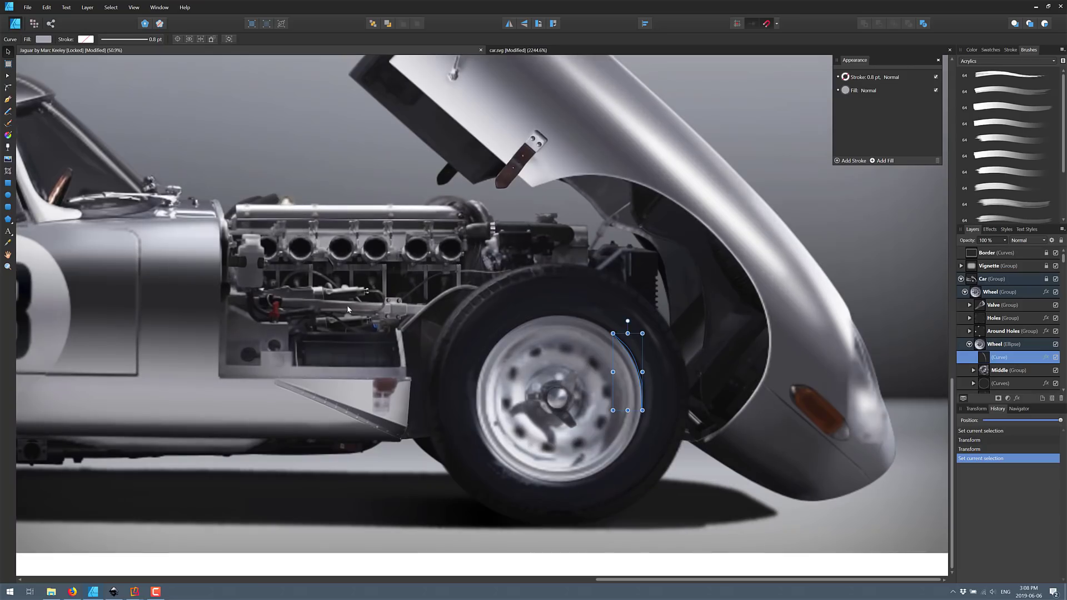
pyautogui.moveTo(375, 317); pyautogui.dragTo(552, 319)
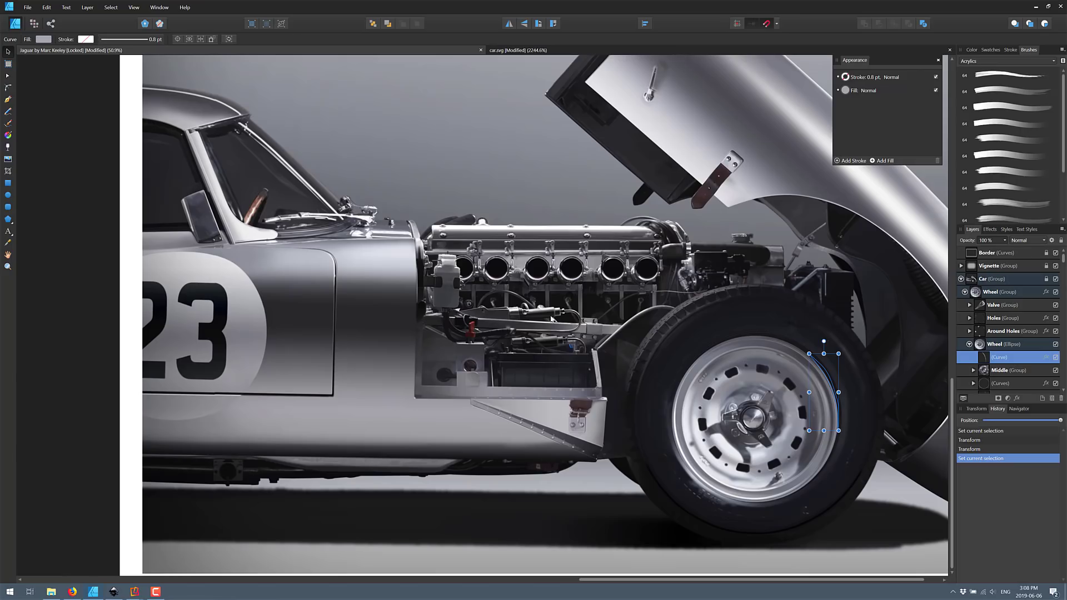
# Create a Web 1920×1080 document and add large artistic text reading 'My Text'.
pyautogui.hotkey('ctrl', 'n')
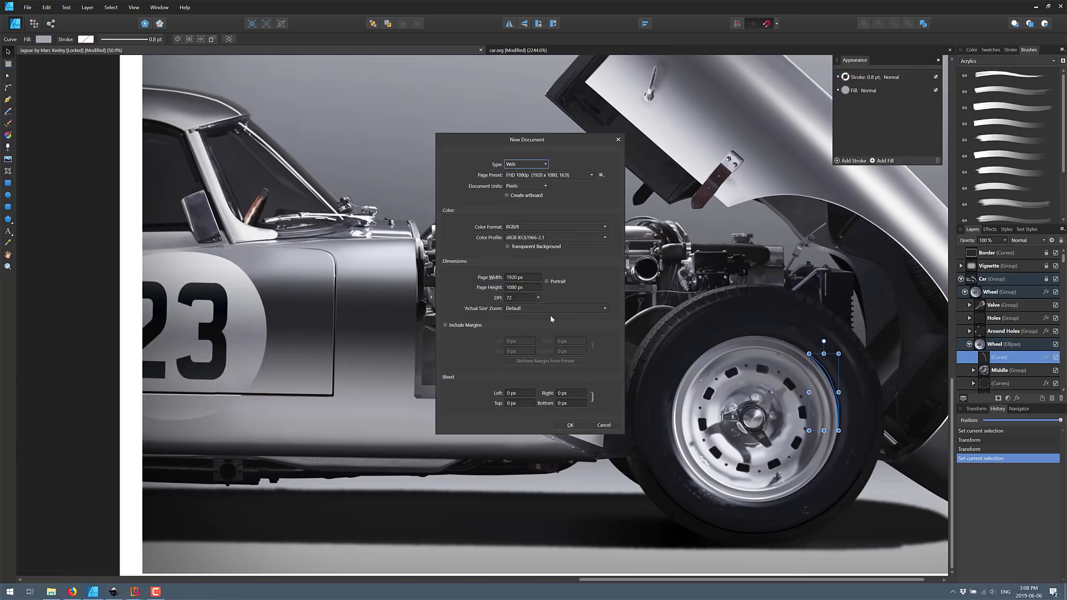
pyautogui.press('Return')
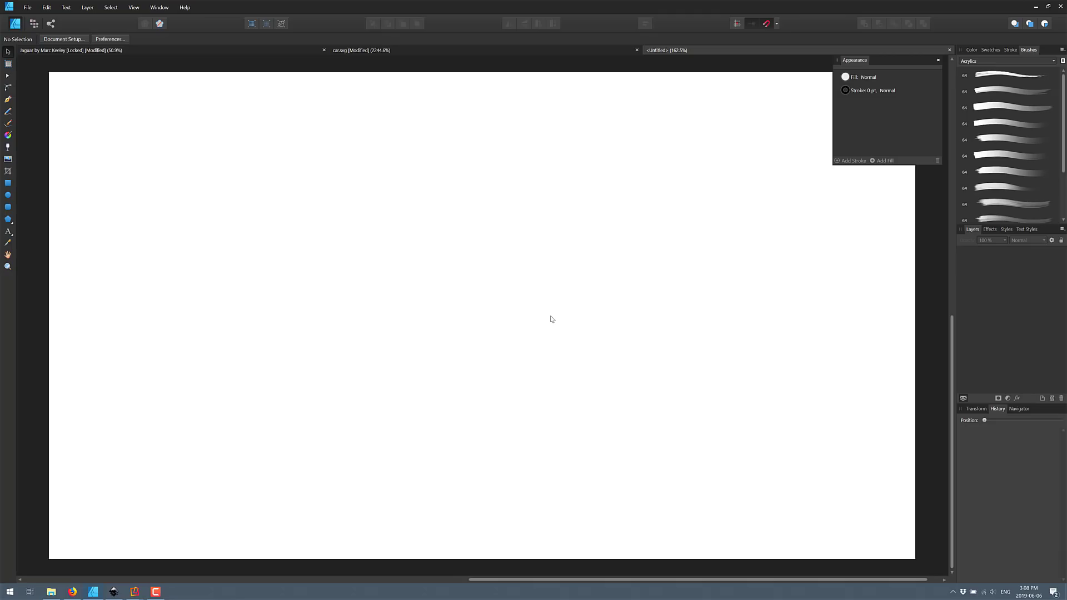
pyautogui.click(11, 236)
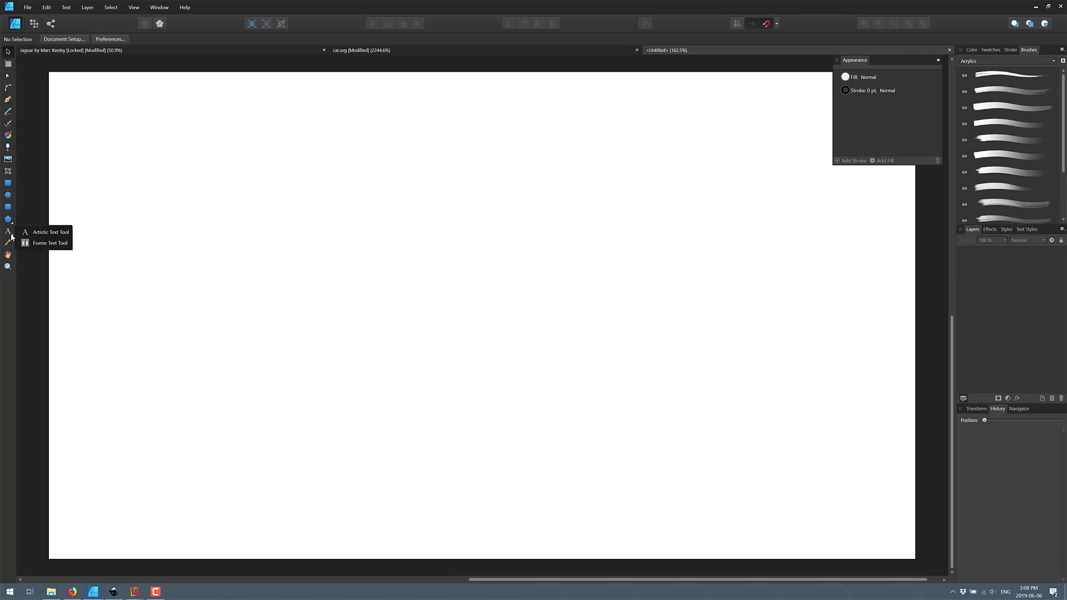
pyautogui.click(34, 231)
pyautogui.moveTo(228, 272); pyautogui.dragTo(409, 340)
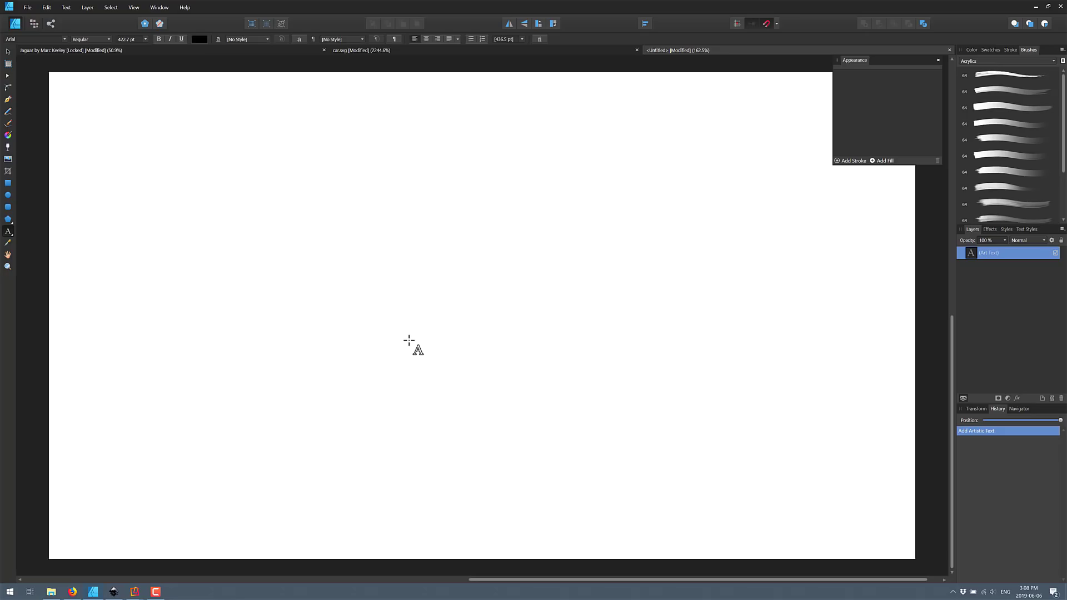
pyautogui.write('My ')
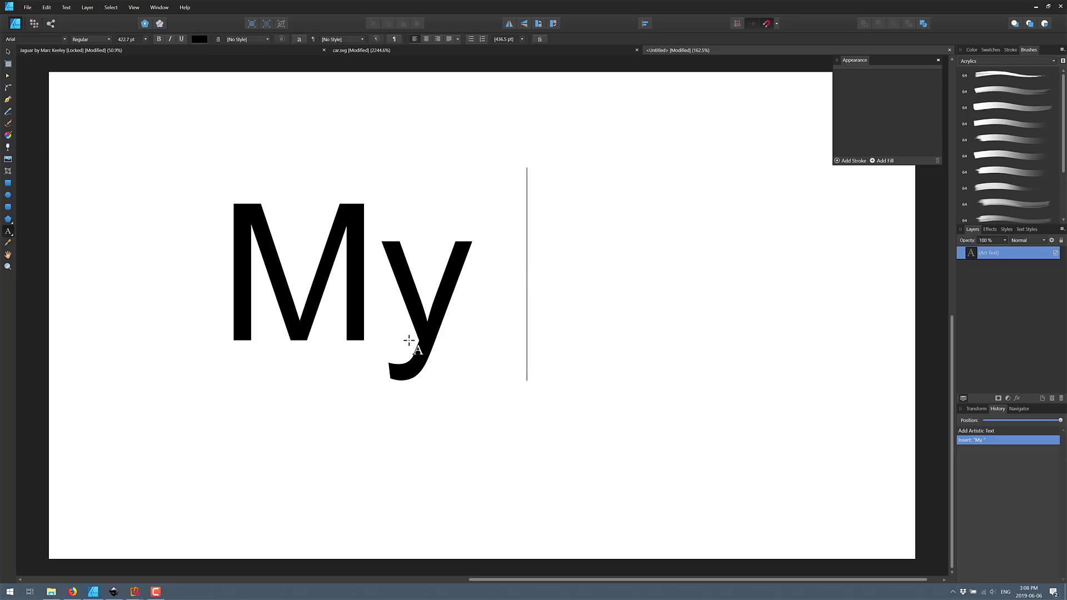
pyautogui.write('Tes')
pyautogui.press('BackSpace')
pyautogui.press('BackSpace')
pyautogui.write('xt')
pyautogui.press('BackSpace')
pyautogui.press('BackSpace')
pyautogui.write('ex')
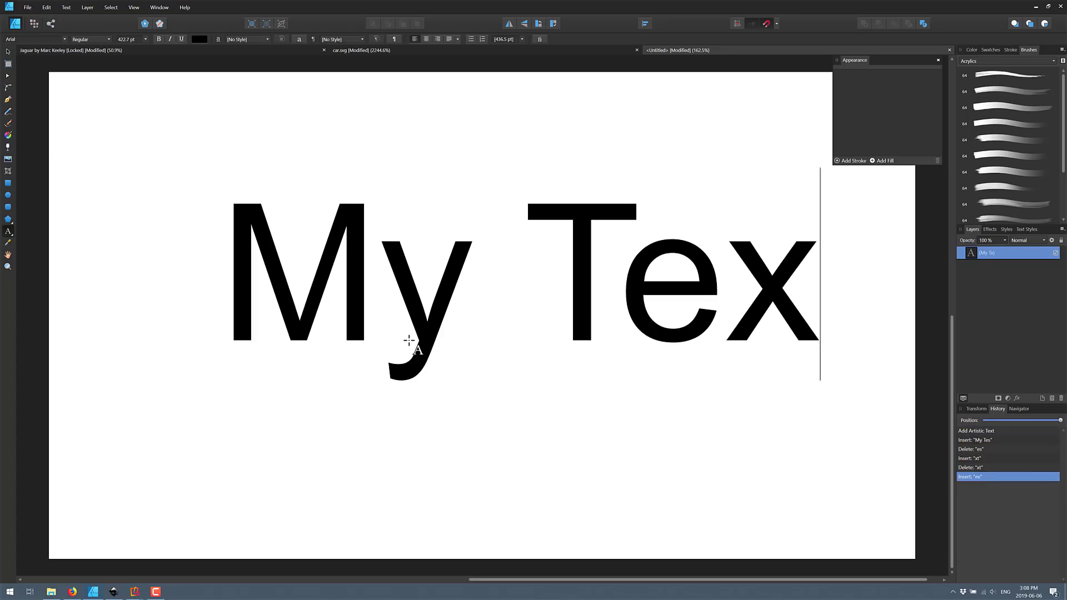
pyautogui.write('t')
pyautogui.press('Escape')
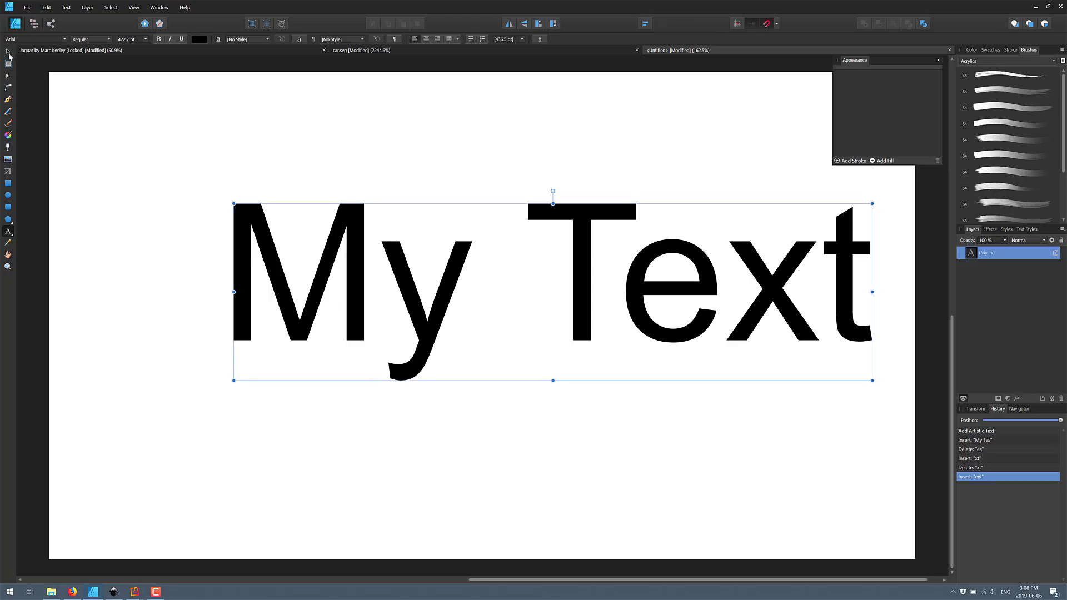
# Reposition the My Text object on the page with the Move tool.
pyautogui.click(9, 53)
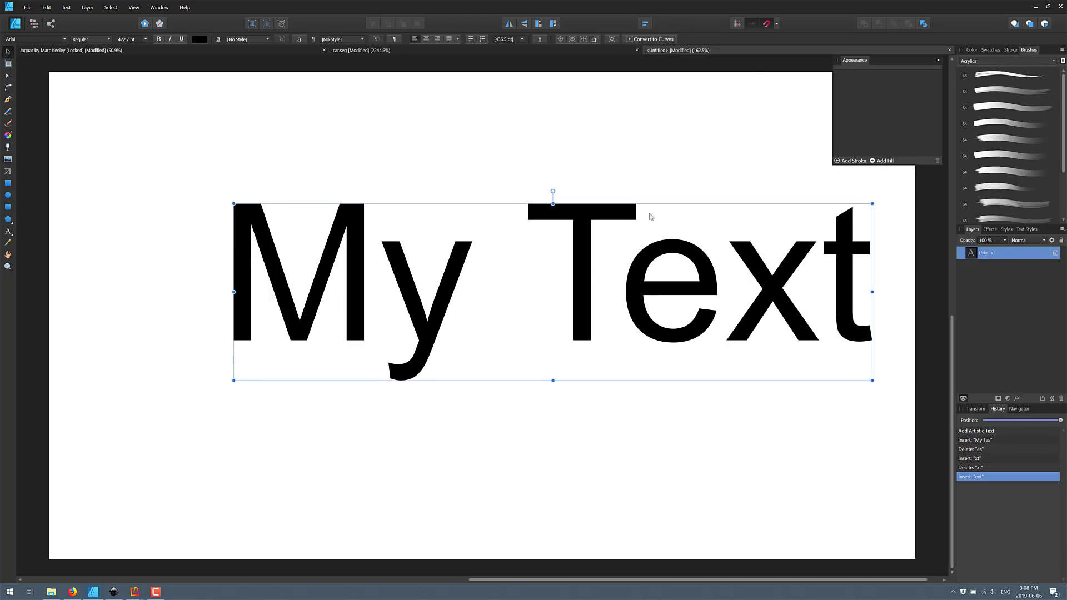
pyautogui.moveTo(590, 284); pyautogui.dragTo(518, 315)
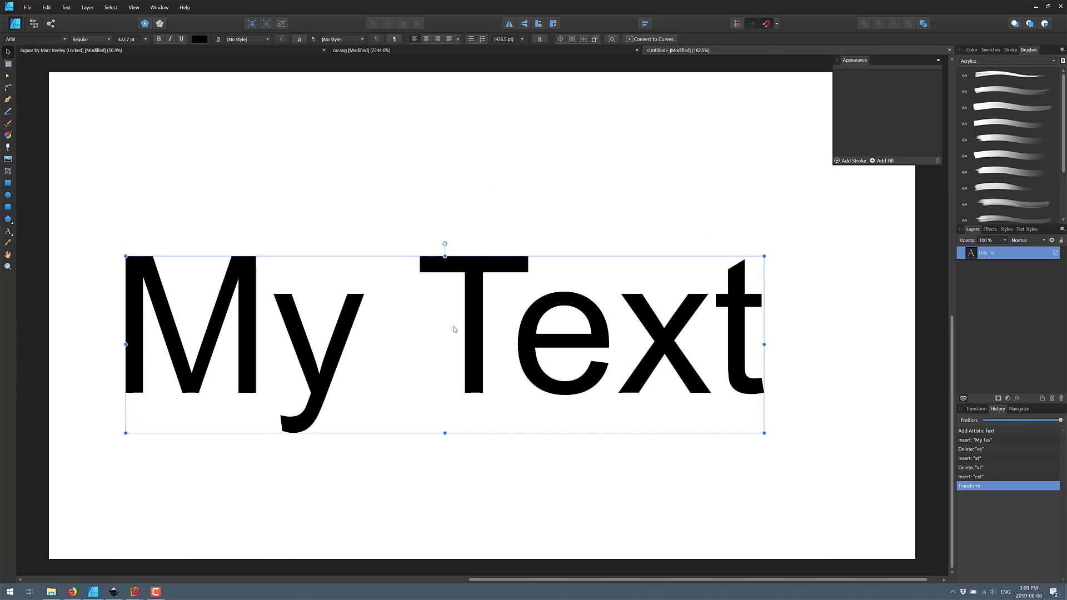
pyautogui.moveTo(453, 329); pyautogui.dragTo(493, 297)
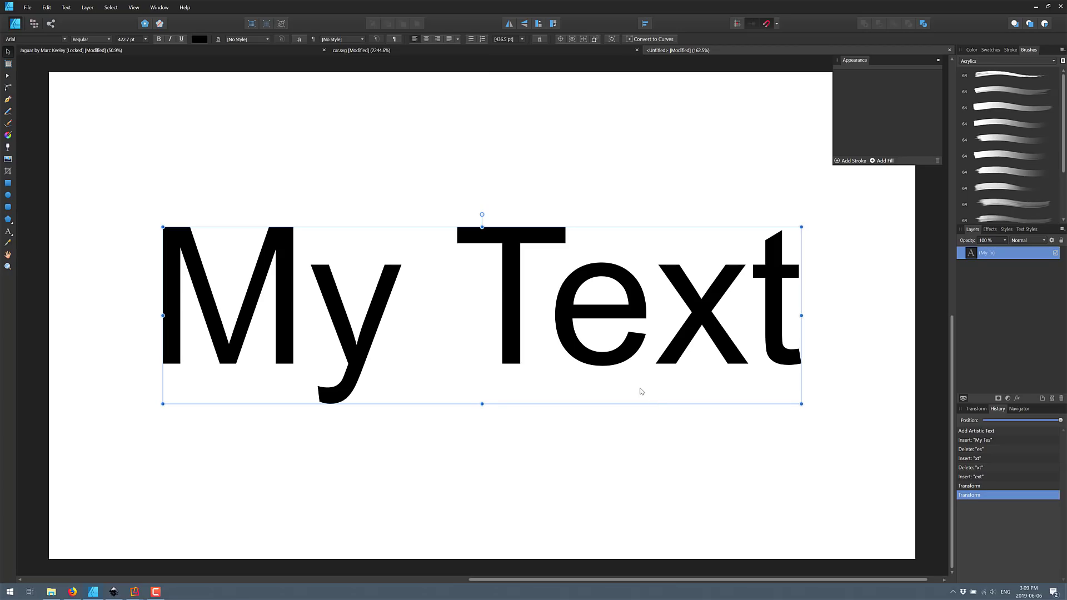
pyautogui.scroll(-5, 642, 392)
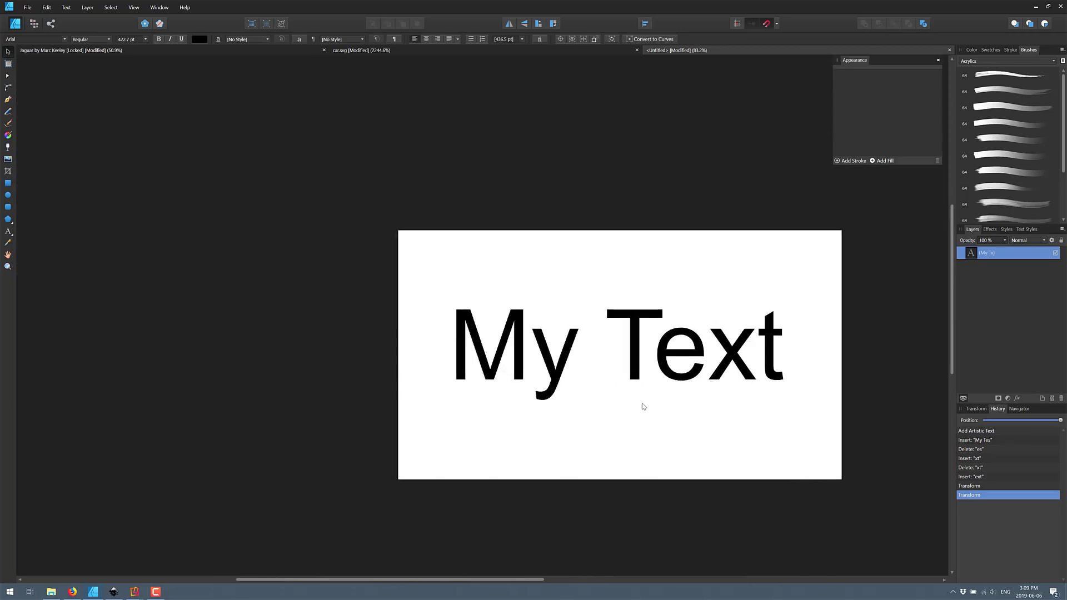
pyautogui.click(36, 39)
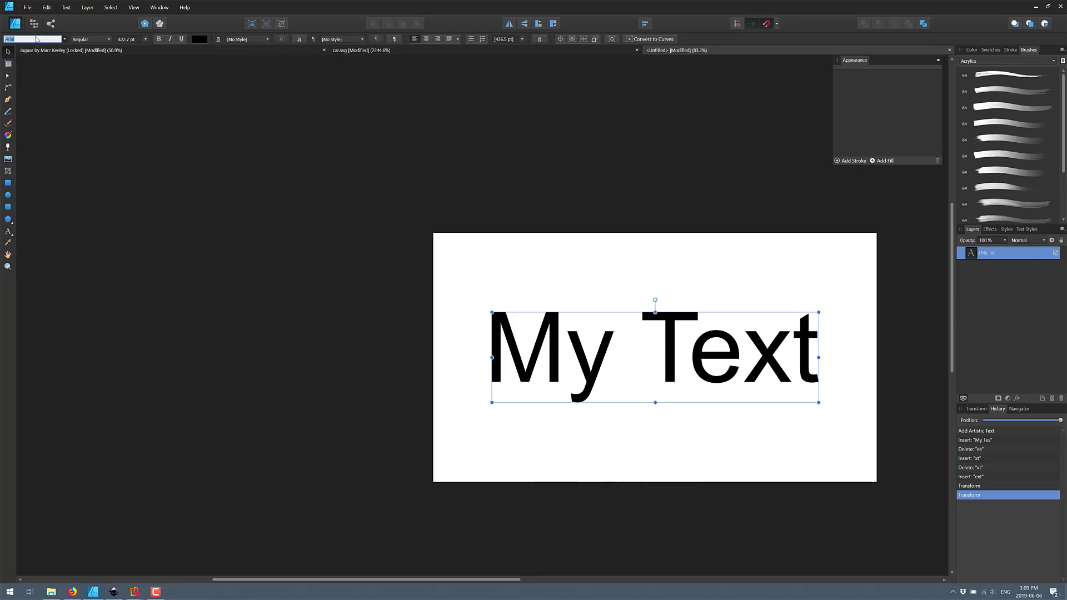
# Try Almonte Snow, ArcadeClassic and BigNoodleTitling, then set My Text to Capital Clickbait.
pyautogui.click(65, 39)
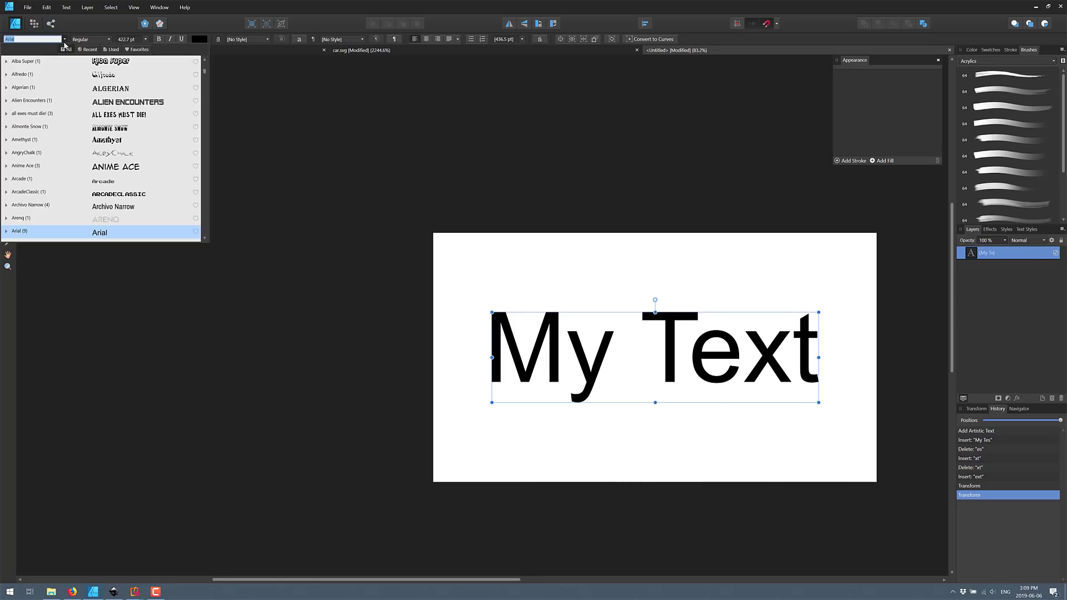
pyautogui.click(35, 124)
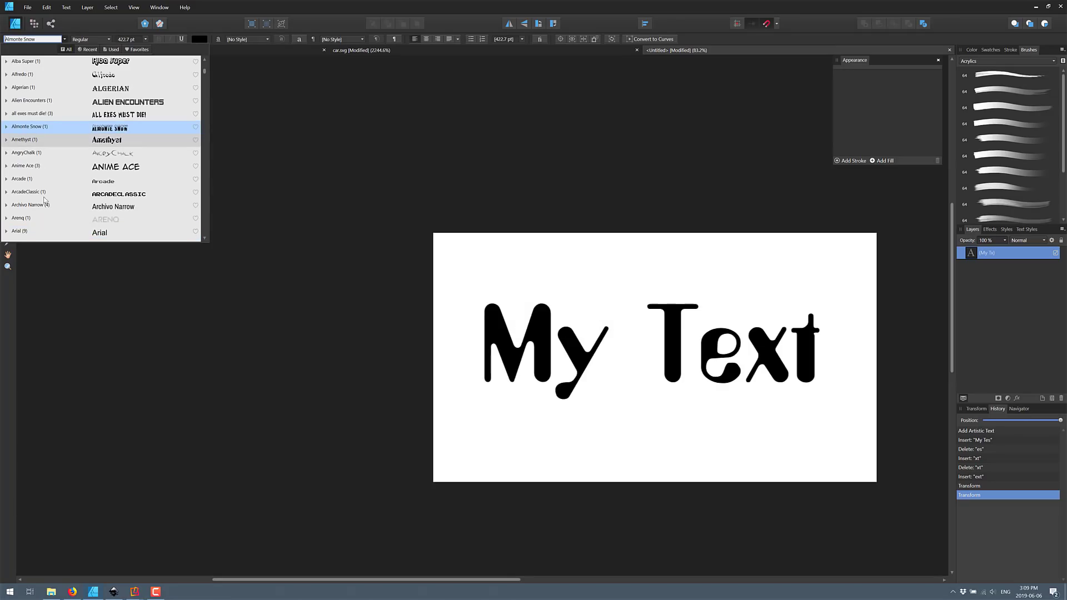
pyautogui.click(43, 194)
pyautogui.scroll(-6, 43, 197)
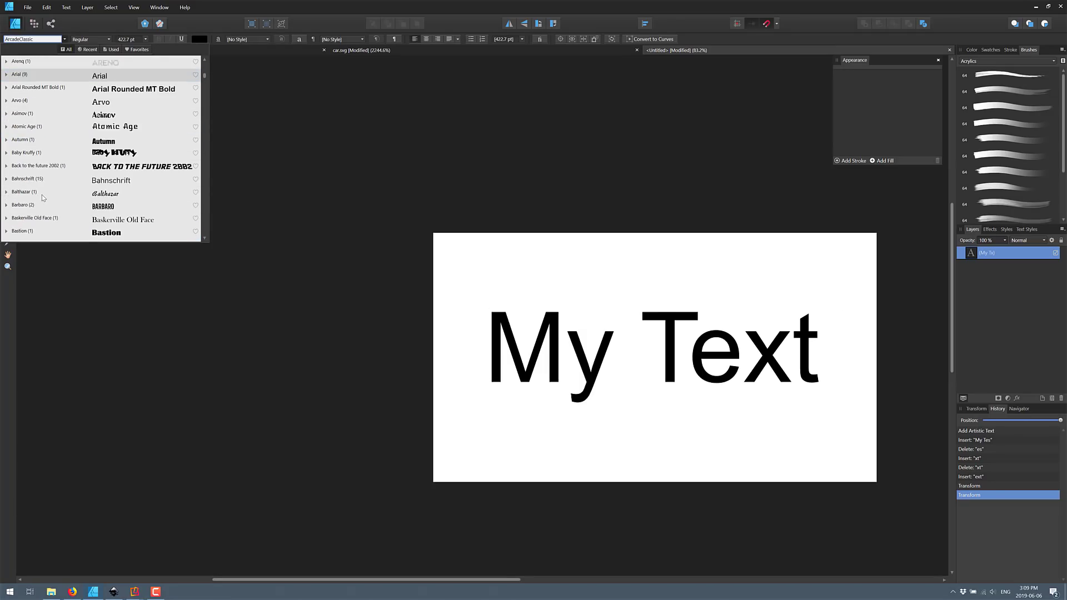
pyautogui.scroll(-2, 43, 198)
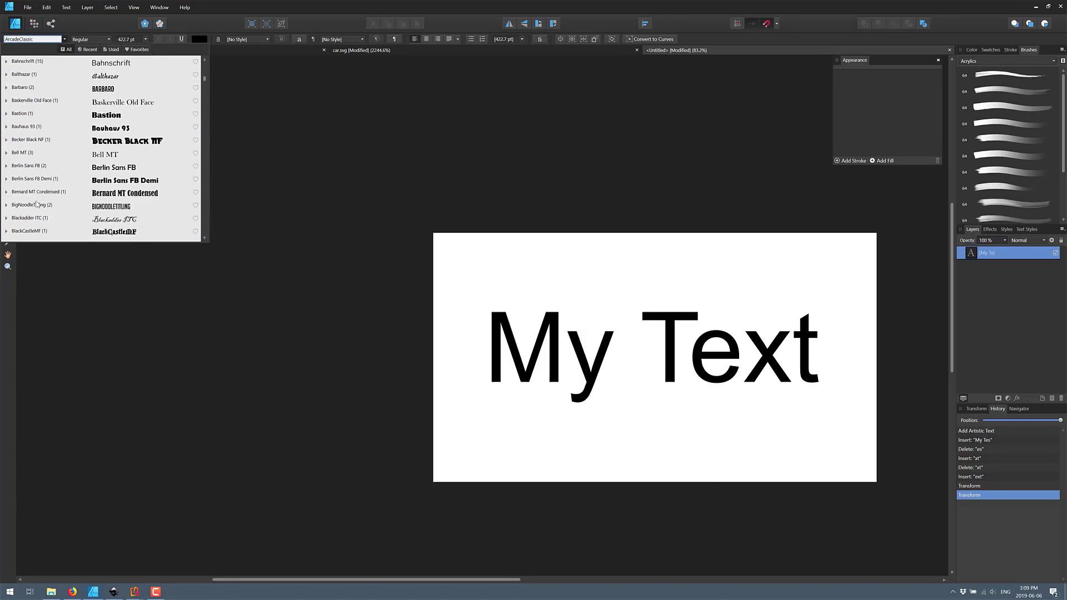
pyautogui.click(36, 204)
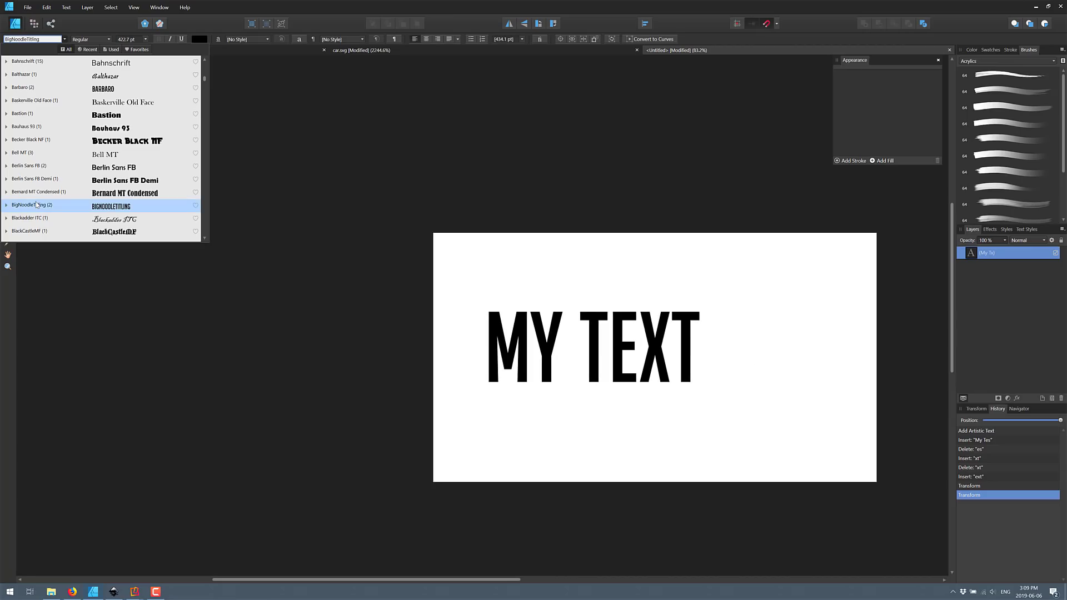
pyautogui.scroll(-6, 36, 204)
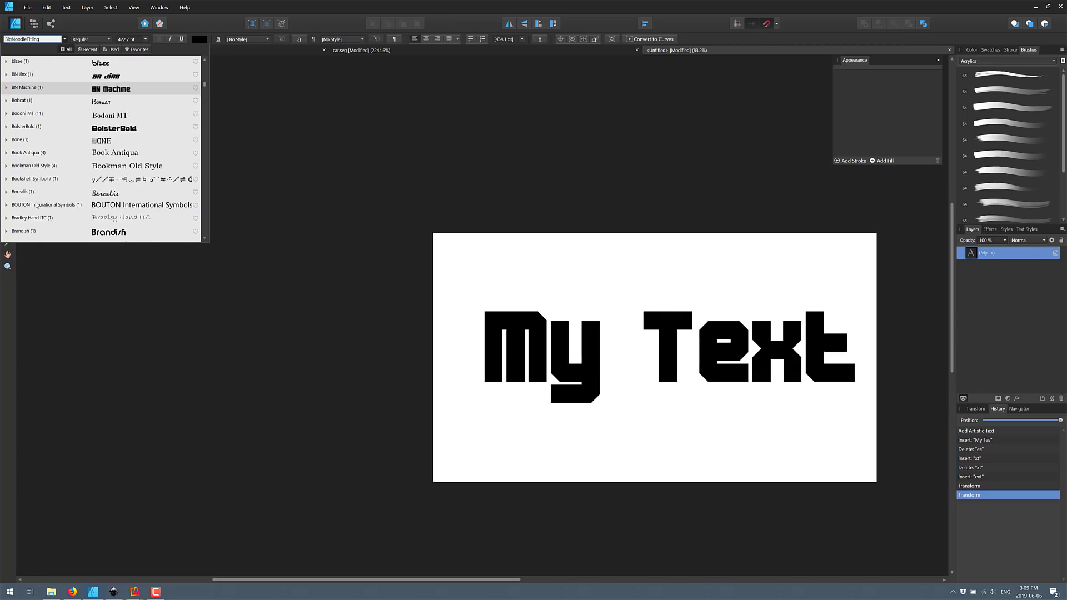
pyautogui.scroll(-4, 37, 204)
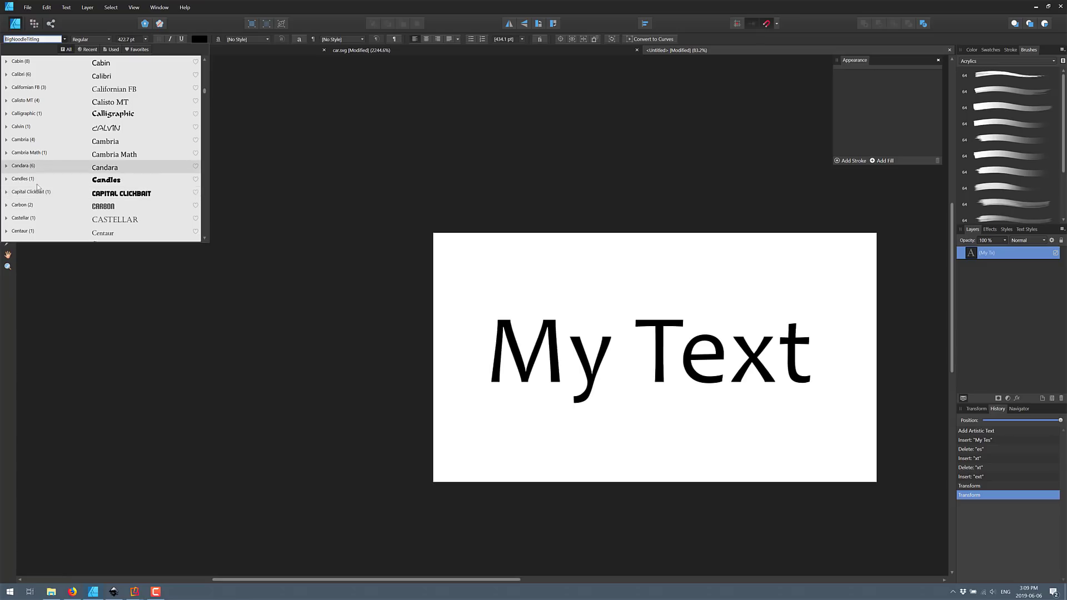
pyautogui.click(38, 191)
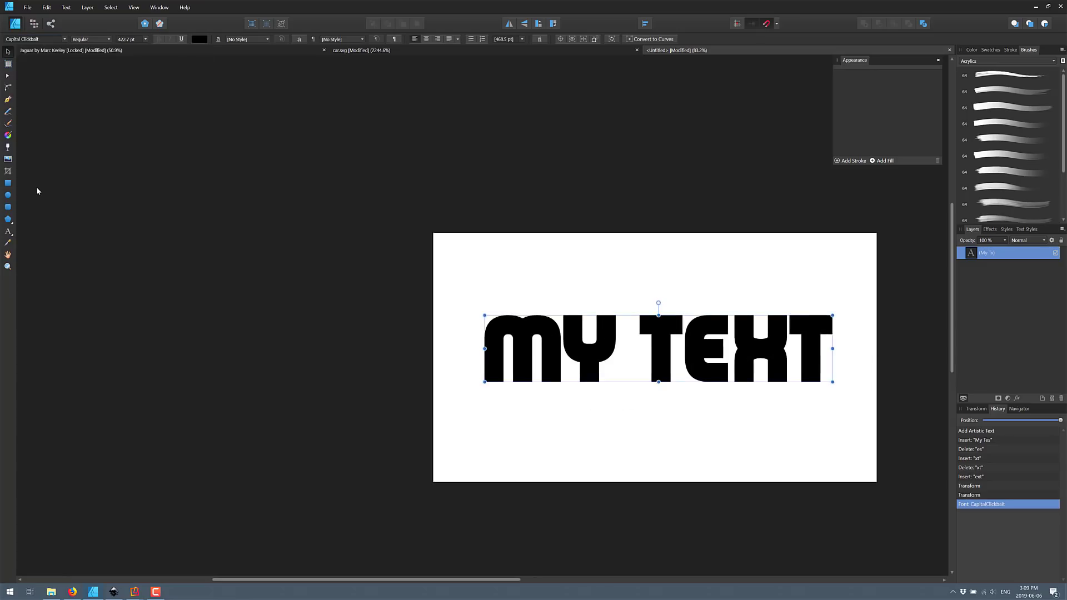
pyautogui.click(1010, 488)
pyautogui.click(1005, 466)
pyautogui.click(1005, 449)
pyautogui.click(1003, 440)
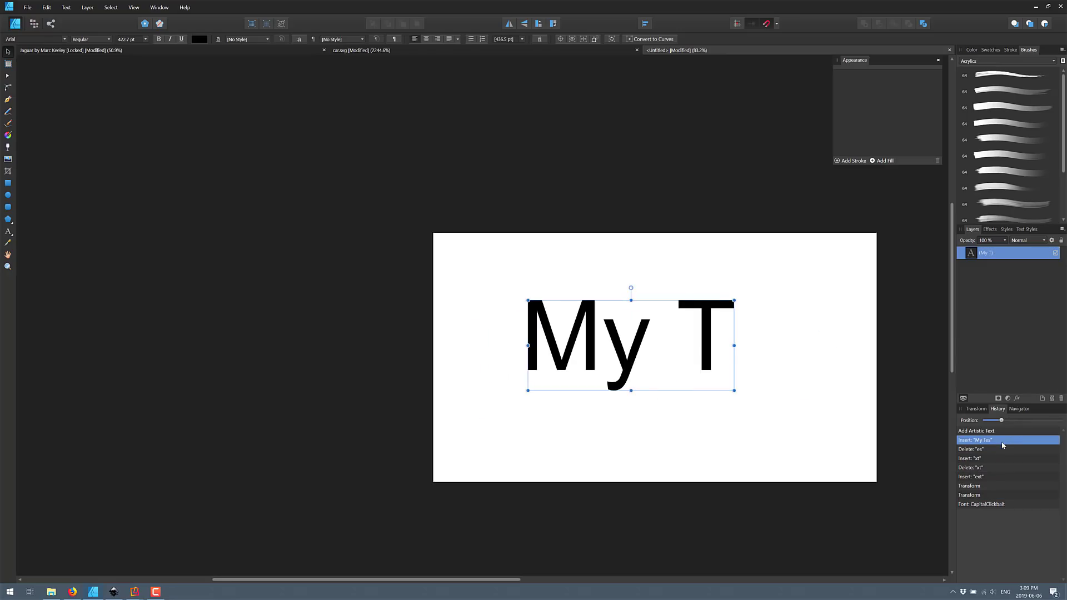
pyautogui.click(1004, 503)
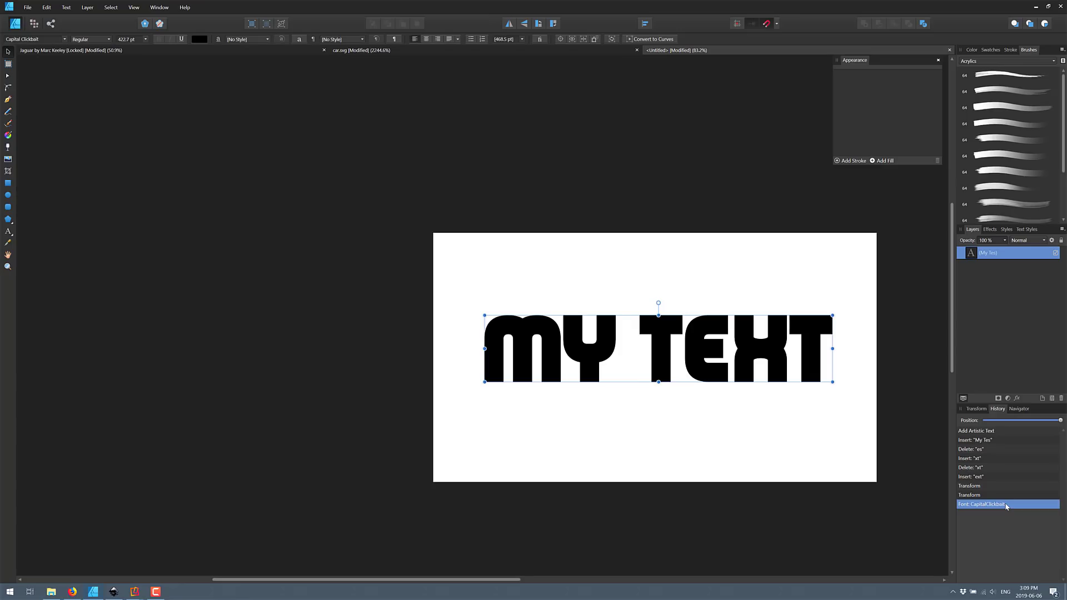
# Enable a saturated red Outline effect with a 17.5 px radius on MY TEXT.
pyautogui.click(996, 231)
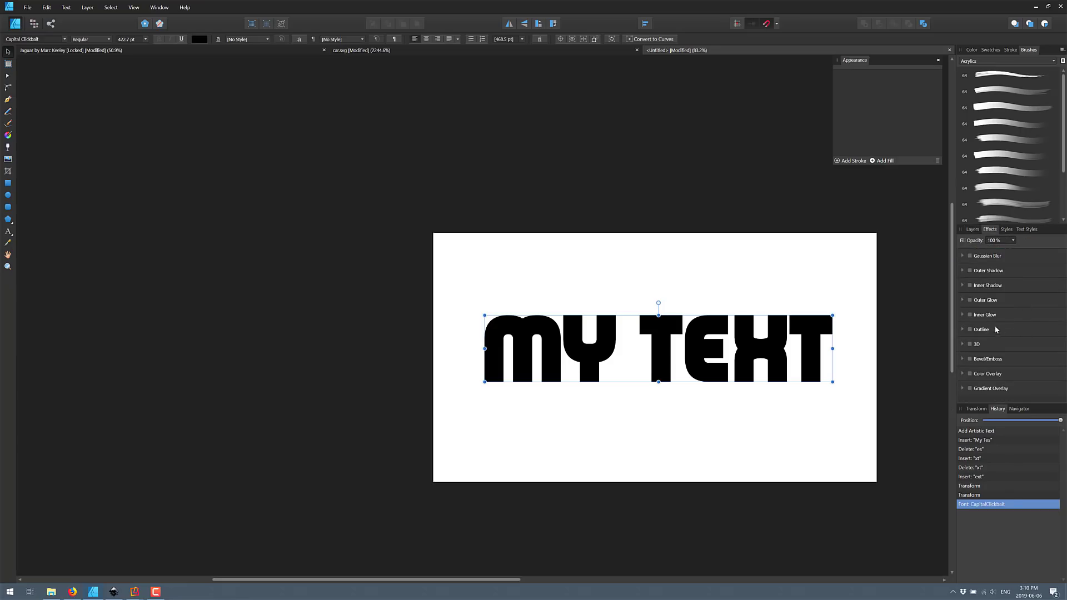
pyautogui.click(978, 331)
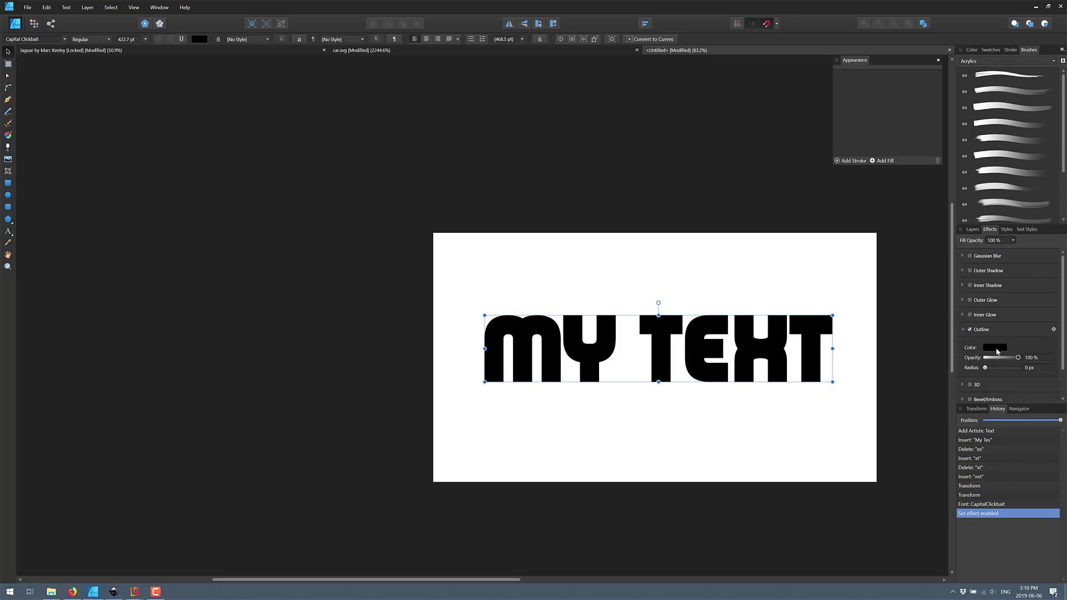
pyautogui.click(995, 349)
pyautogui.click(1003, 401)
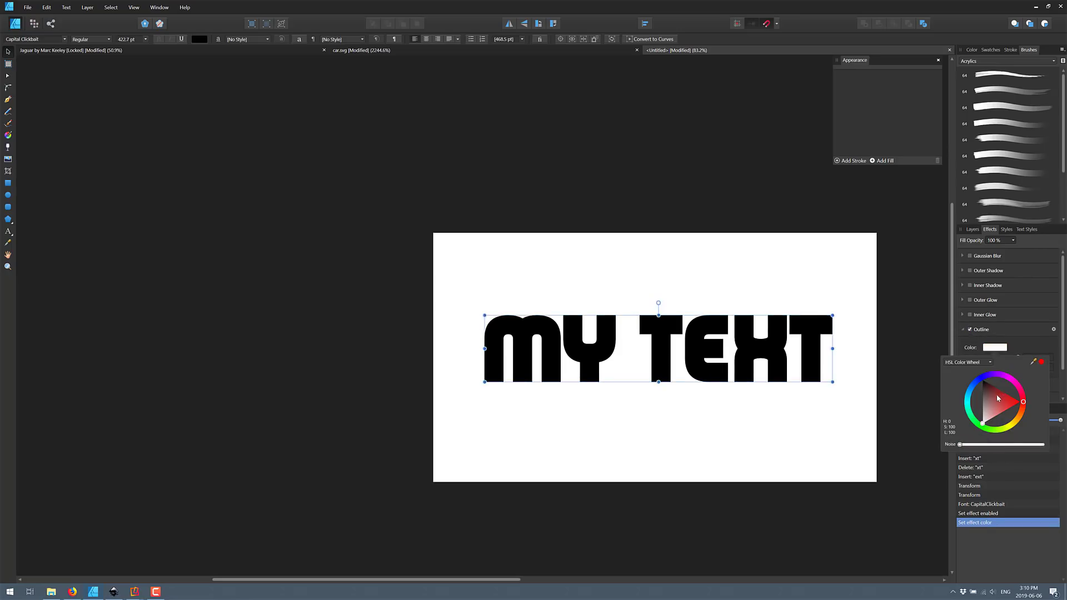
pyautogui.moveTo(1002, 400); pyautogui.dragTo(1024, 403)
pyautogui.moveTo(995, 368); pyautogui.dragTo(1003, 368)
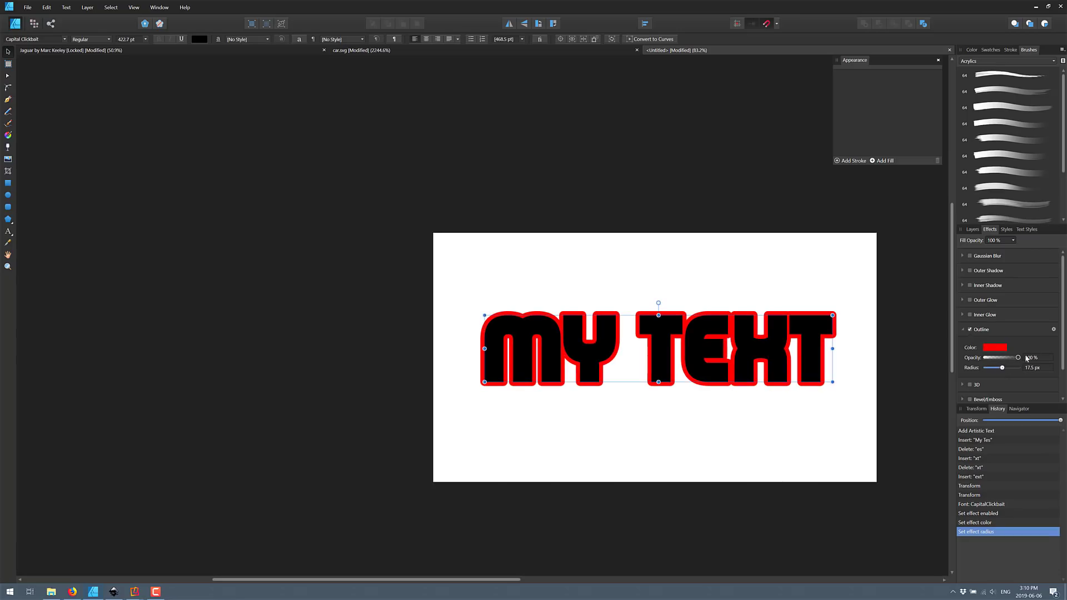
# Review the outline's blend mode options in the Layer Effects dialog, then close it.
pyautogui.click(1054, 330)
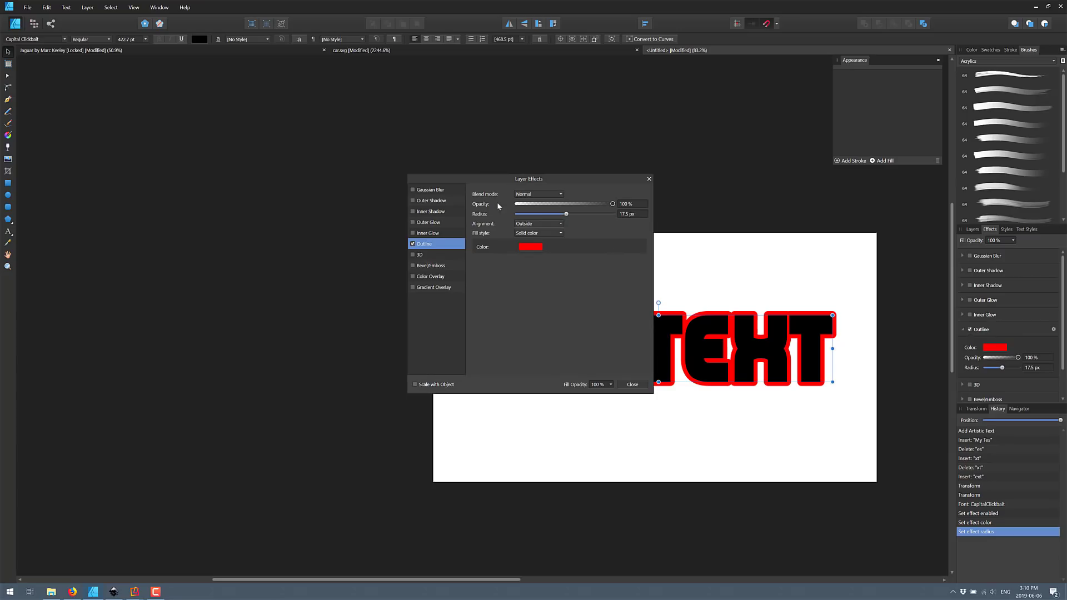
pyautogui.click(559, 196)
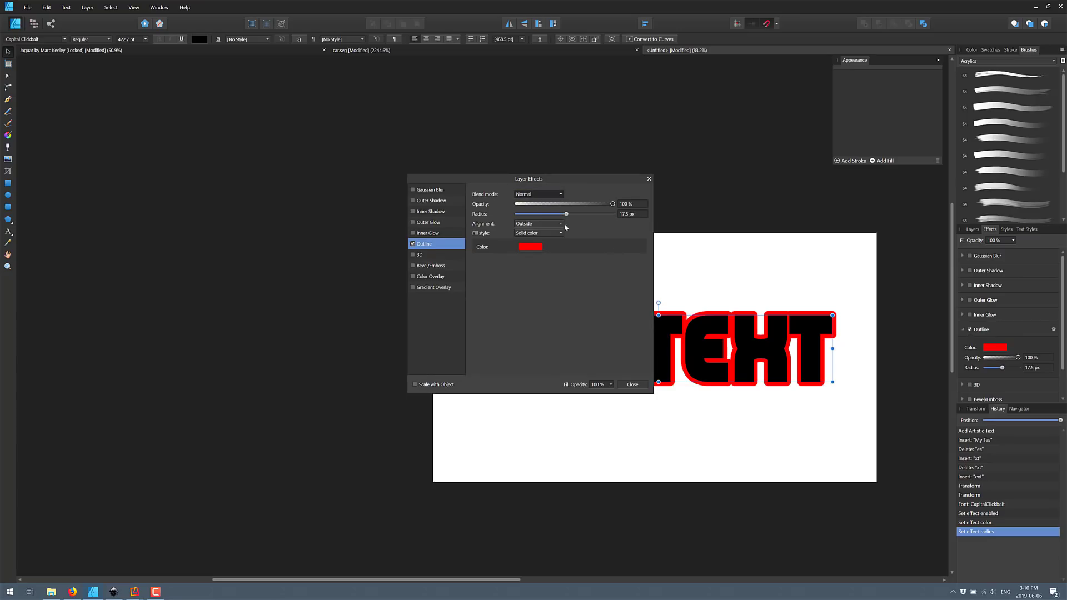
pyautogui.click(638, 384)
pyautogui.click(633, 385)
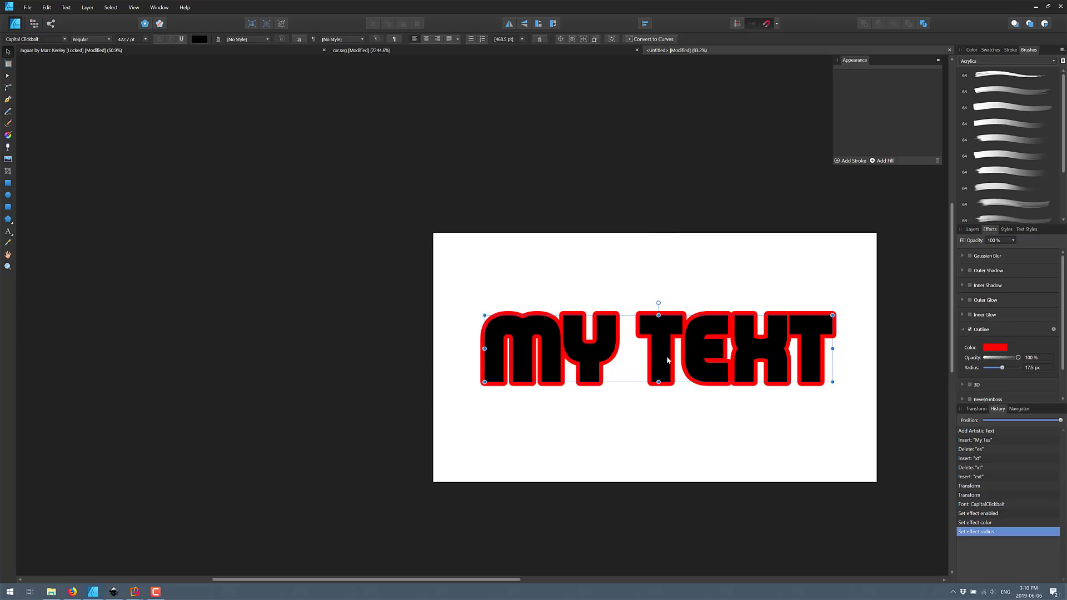
# Draw a page-sized blue rectangle and move it to the back behind MY TEXT.
pyautogui.click(8, 182)
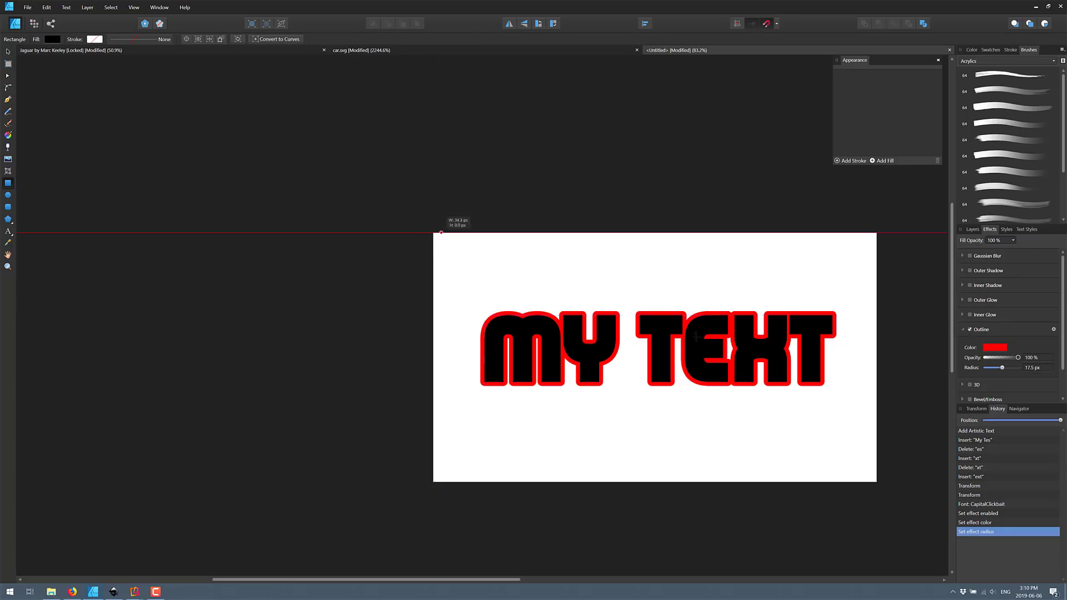
pyautogui.moveTo(433, 233); pyautogui.dragTo(877, 481)
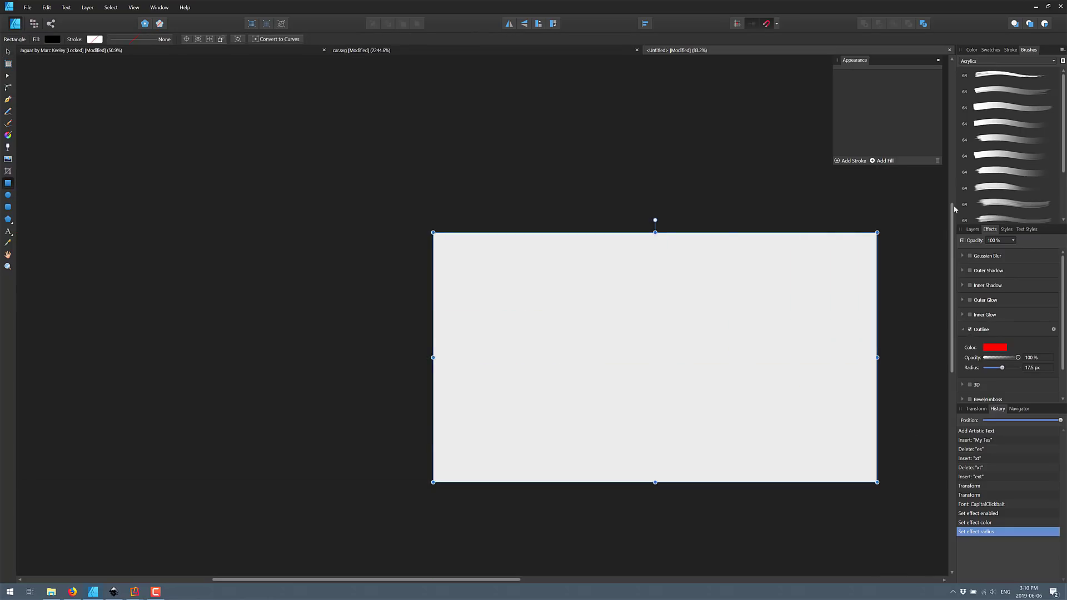
pyautogui.click(971, 50)
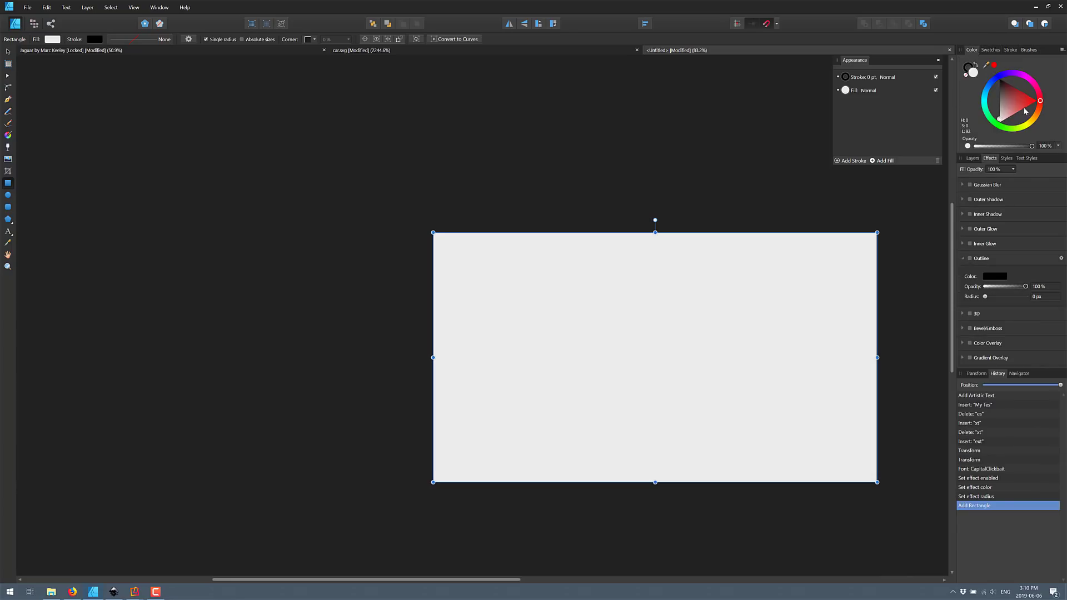
pyautogui.moveTo(1022, 101); pyautogui.dragTo(998, 79)
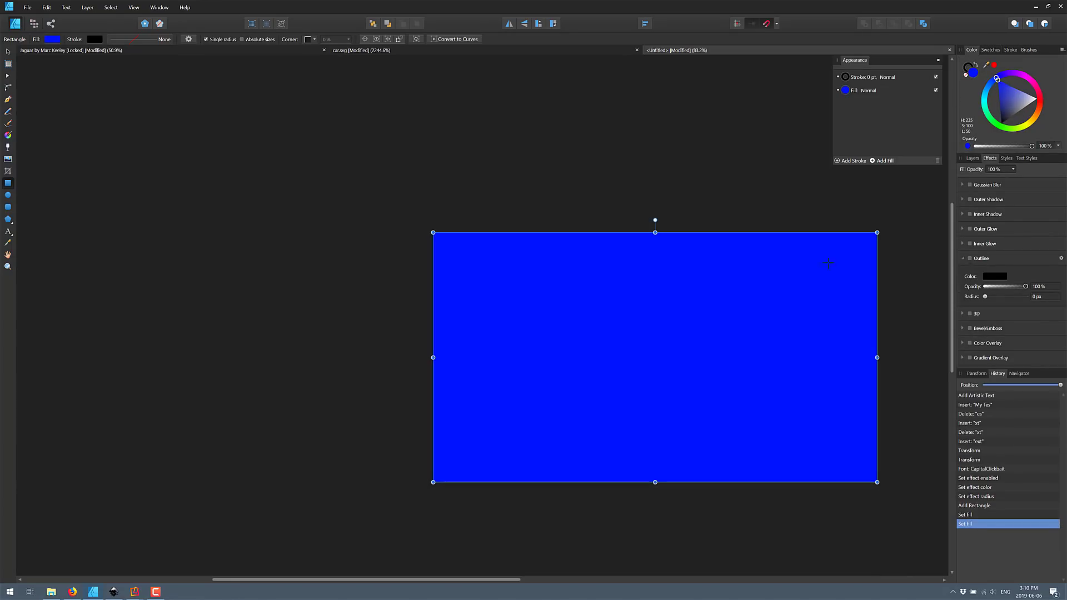
pyautogui.click(386, 25)
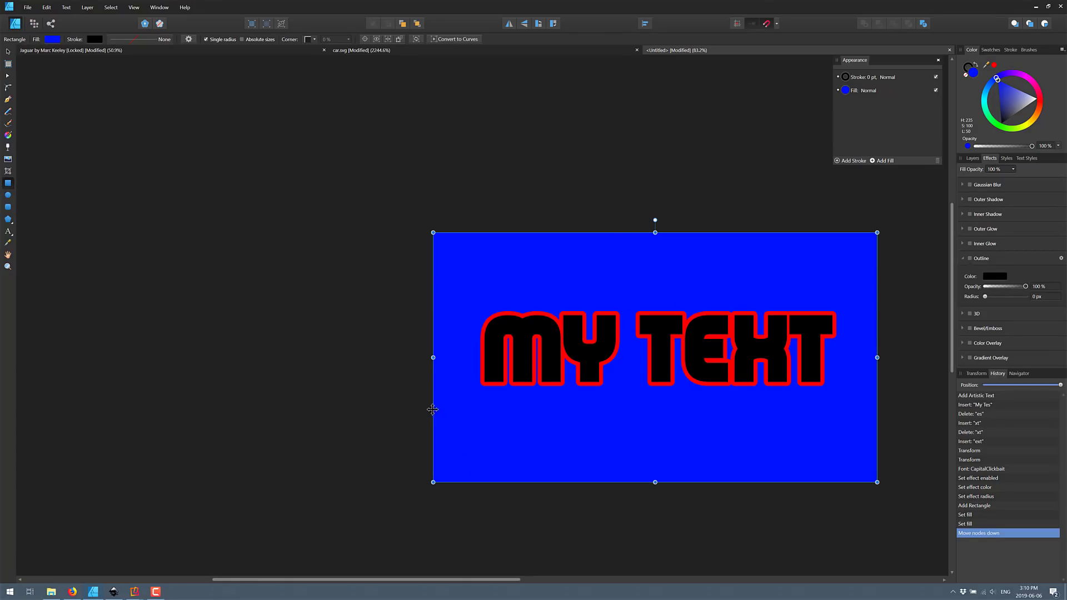
# Draw a navy-filled rectangle band across the lower part of the page.
pyautogui.moveTo(433, 417); pyautogui.dragTo(876, 472)
pyautogui.click(1001, 113)
pyautogui.moveTo(1002, 115); pyautogui.dragTo(1000, 114)
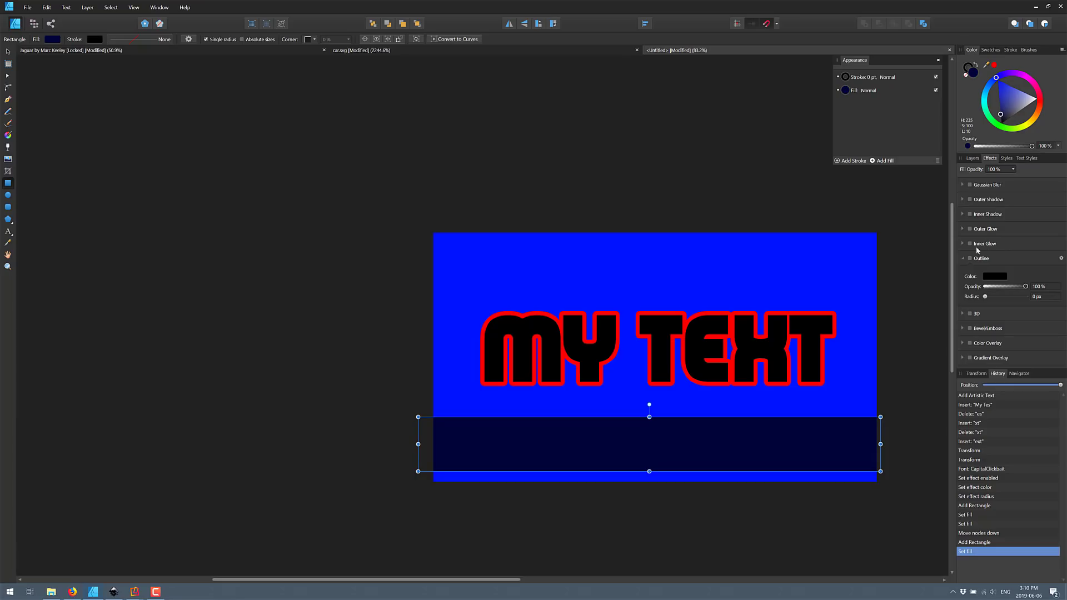
# Set the navy band's blend mode to Pin Light in the Layers panel.
pyautogui.click(972, 159)
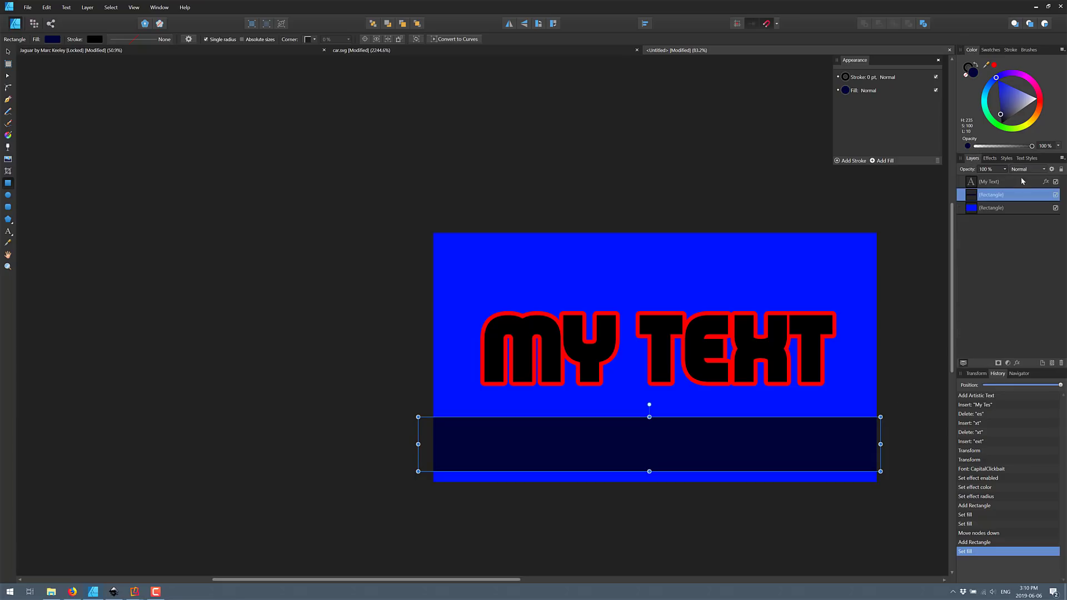
pyautogui.click(1028, 170)
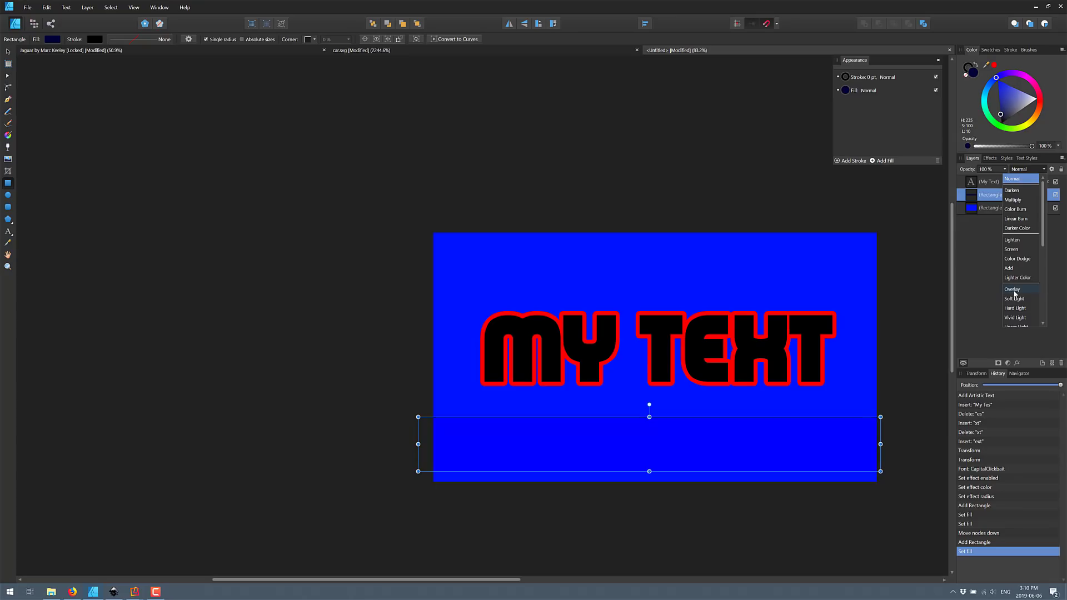
pyautogui.scroll(-3, 1017, 321)
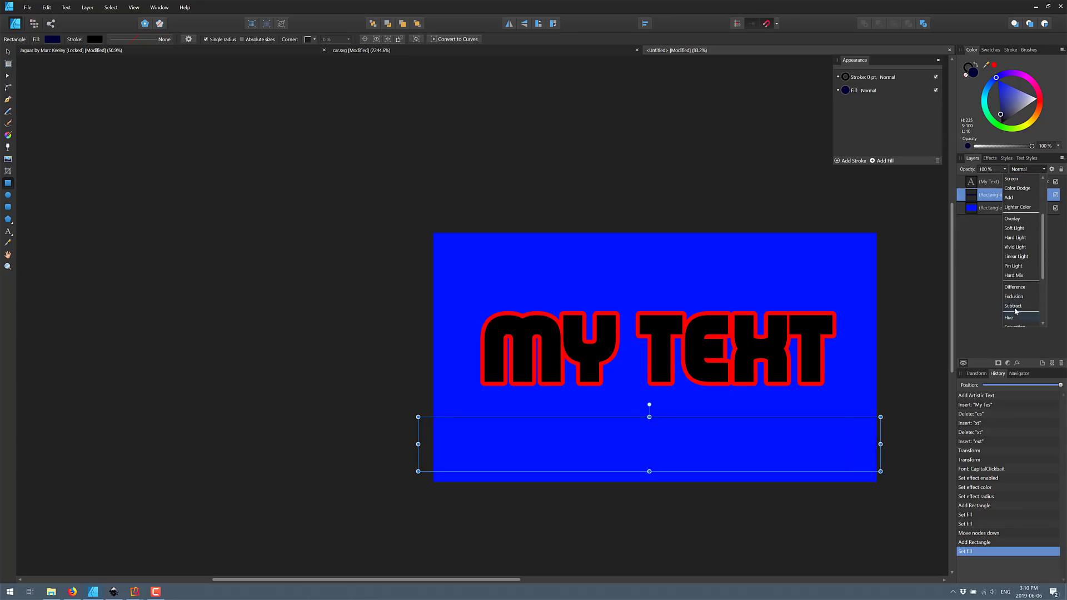
pyautogui.click(1012, 263)
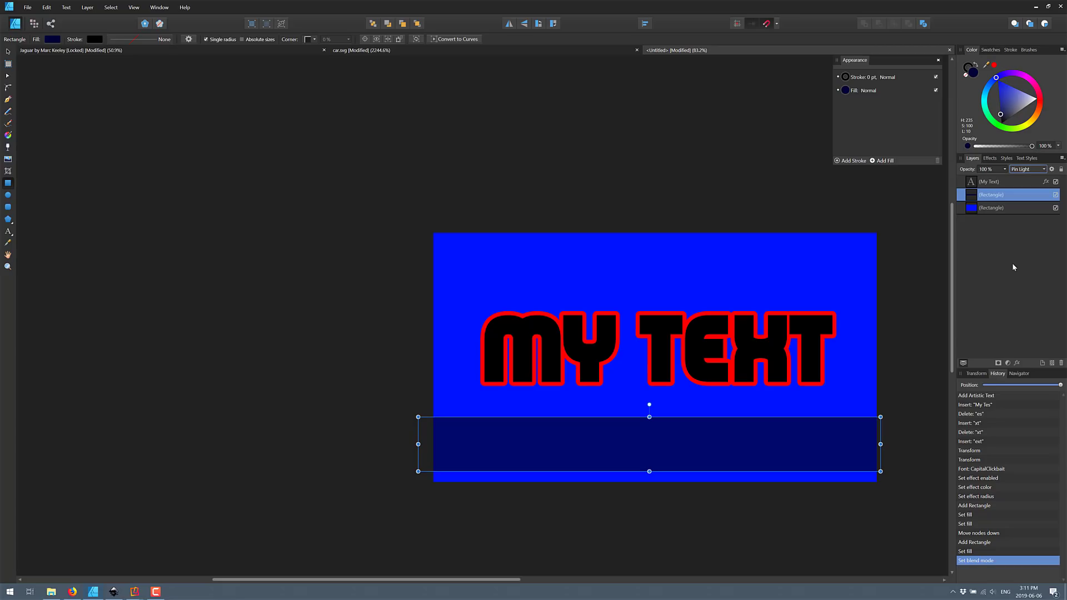
# Add a new pixel layer and pick a 48 px pencil-and-charcoal Paint Brush in Pixel Persona.
pyautogui.click(87, 7)
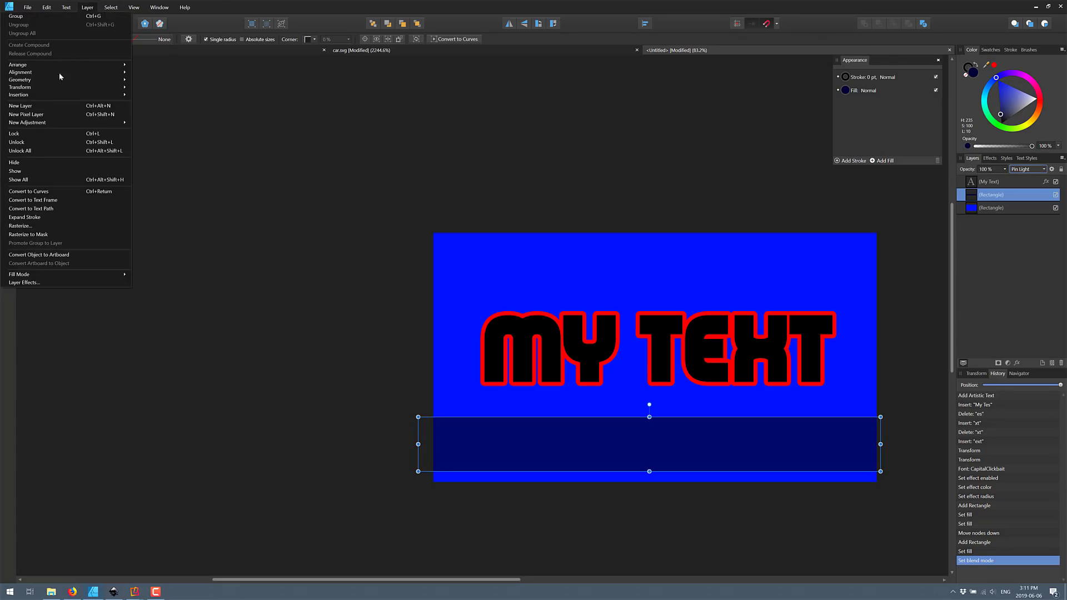
pyautogui.click(33, 114)
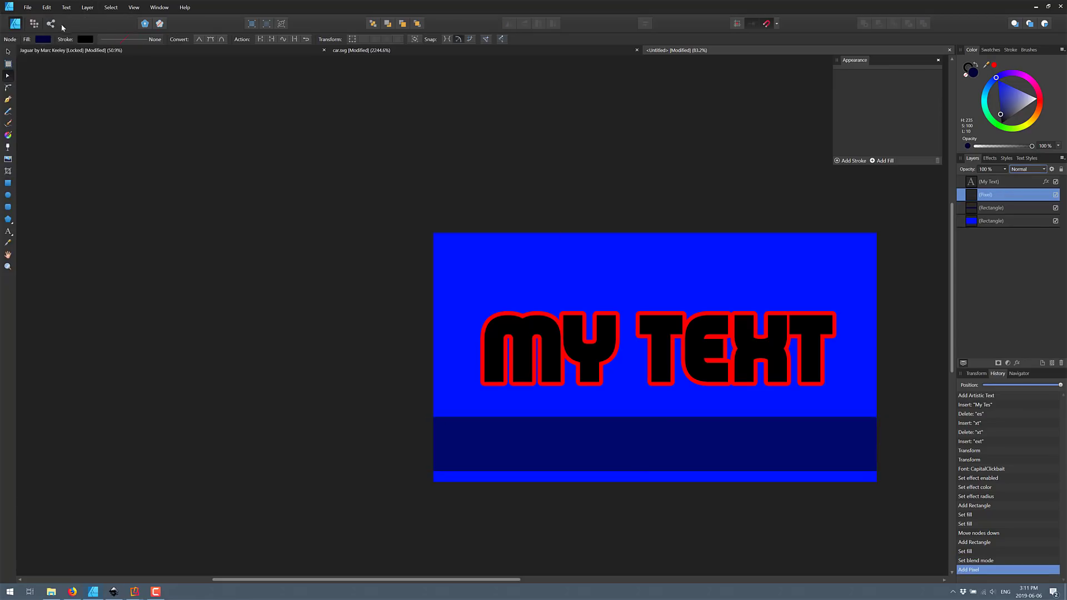
pyautogui.click(37, 23)
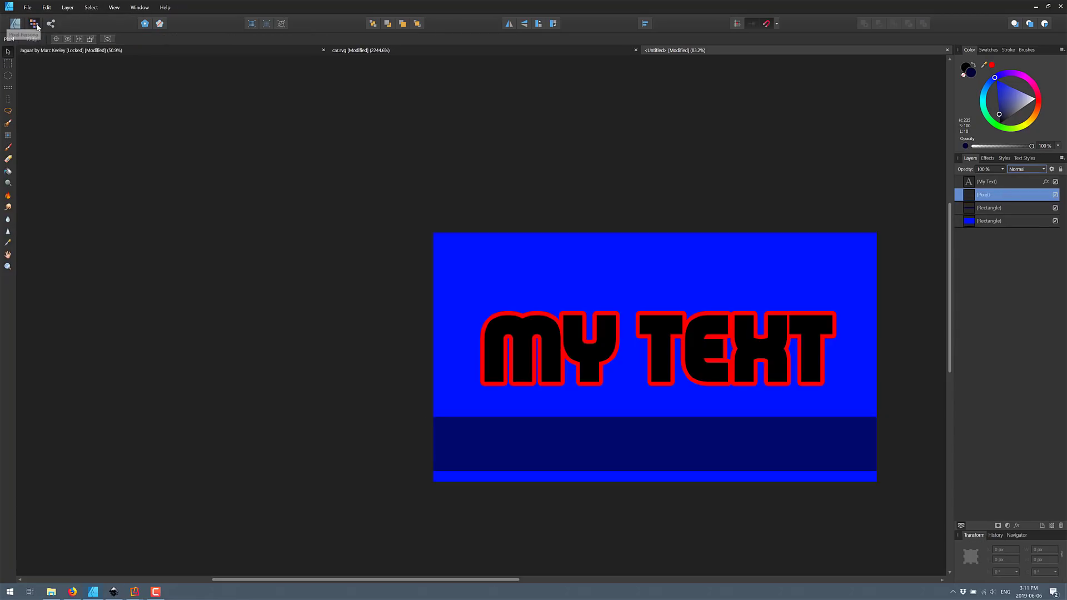
pyautogui.click(11, 147)
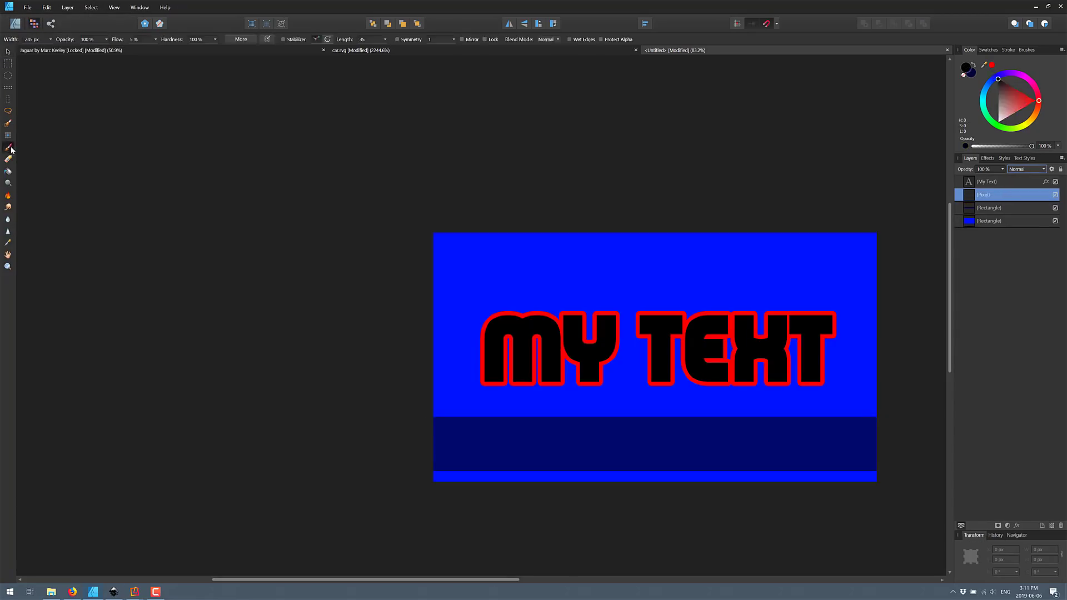
pyautogui.click(1008, 50)
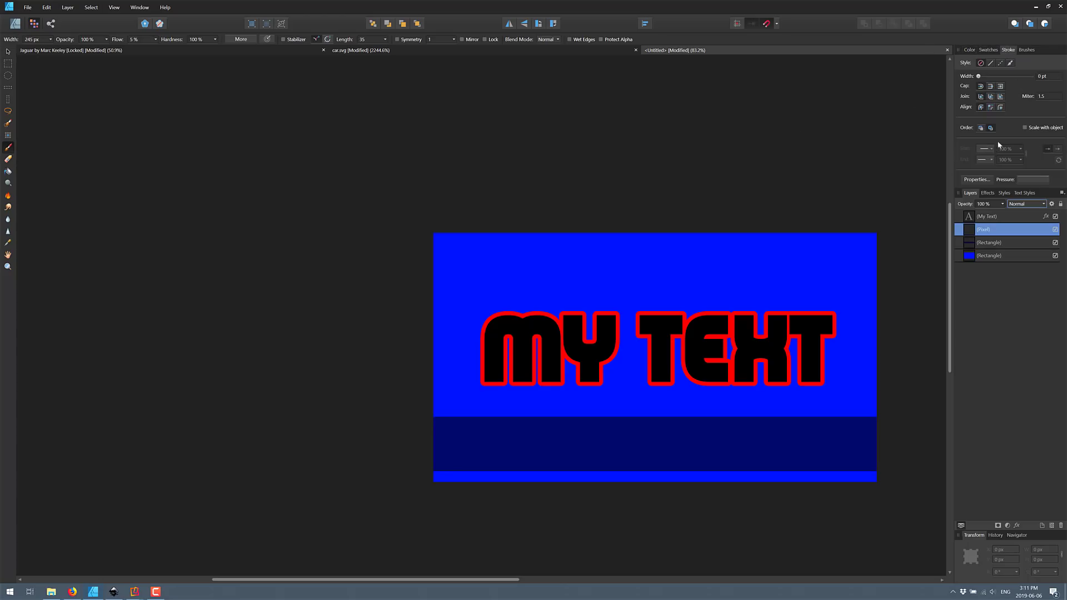
pyautogui.click(1024, 50)
pyautogui.click(1006, 221)
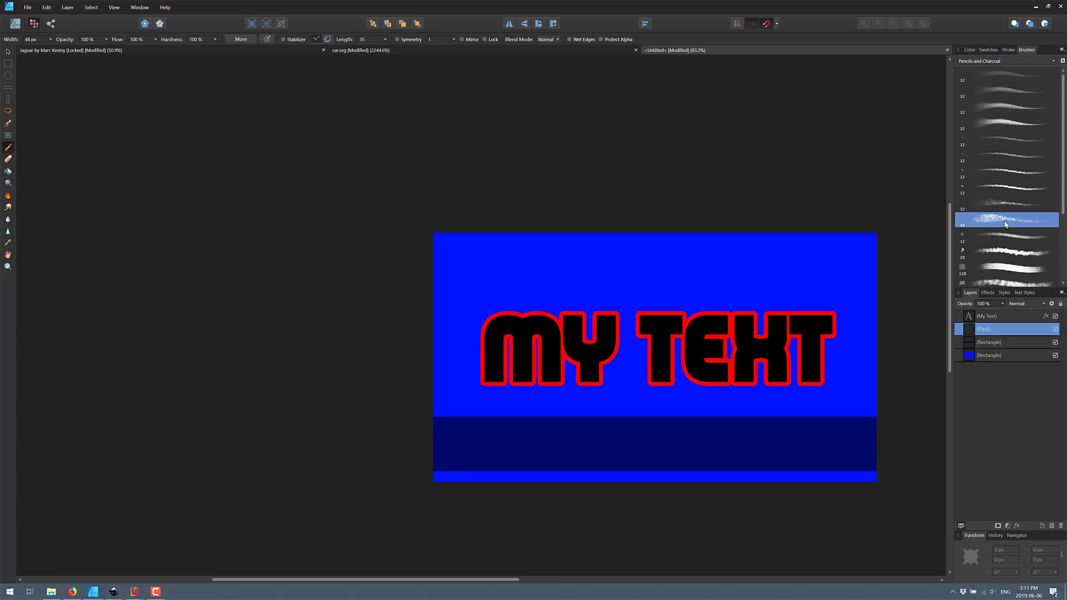
# Set the brush colour to red and paint a thin looping stroke across the text.
pyautogui.click(969, 50)
pyautogui.moveTo(1022, 107)
pyautogui.mouseDown()
pyautogui.moveTo(1027, 114)
pyautogui.moveTo(1029, 104)
pyautogui.mouseUp()
pyautogui.moveTo(733, 247)
pyautogui.mouseDown()
pyautogui.moveTo(686, 307)
pyautogui.moveTo(752, 341)
pyautogui.moveTo(627, 279)
pyautogui.moveTo(677, 274)
pyautogui.mouseUp()
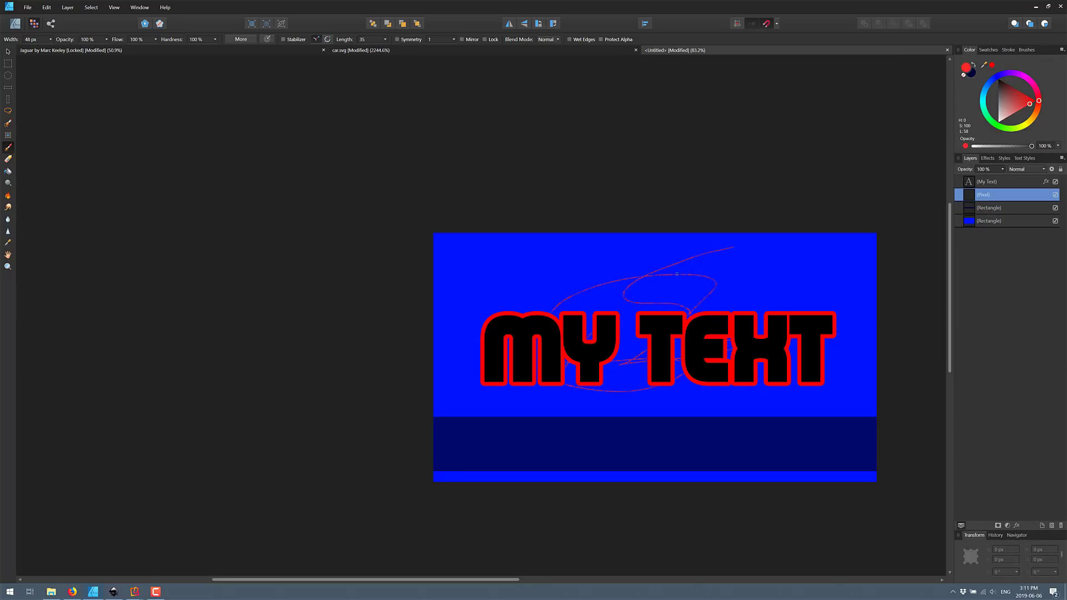
# Widen the brush to 382 px and scribble a thick red stroke across the banner and text.
pyautogui.click(49, 40)
pyautogui.click(50, 40)
pyautogui.moveTo(53, 49); pyautogui.dragTo(72, 49)
pyautogui.moveTo(534, 279)
pyautogui.mouseDown()
pyautogui.moveTo(617, 365)
pyautogui.moveTo(763, 431)
pyautogui.moveTo(761, 333)
pyautogui.moveTo(652, 372)
pyautogui.moveTo(636, 359)
pyautogui.moveTo(642, 385)
pyautogui.moveTo(615, 420)
pyautogui.moveTo(596, 304)
pyautogui.moveTo(623, 358)
pyautogui.moveTo(603, 399)
pyautogui.moveTo(419, 351)
pyautogui.mouseUp()
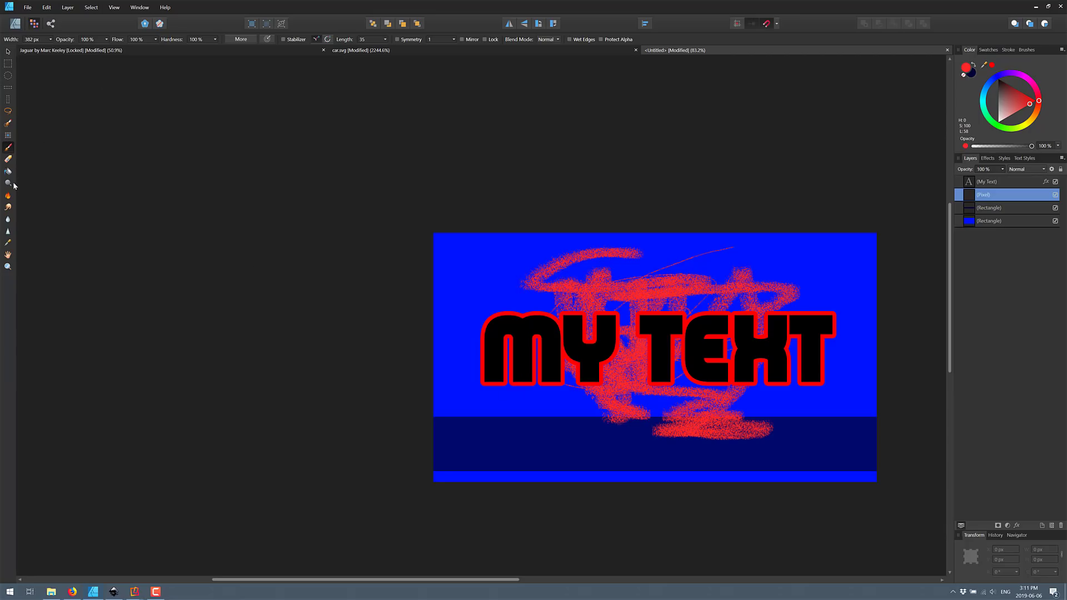
pyautogui.click(8, 206)
# Smudge two diagonal streaks through the red scribbles across the artwork.
pyautogui.moveTo(689, 305)
pyautogui.mouseDown()
pyautogui.moveTo(684, 248)
pyautogui.moveTo(603, 403)
pyautogui.mouseUp()
pyautogui.moveTo(672, 412)
pyautogui.mouseDown()
pyautogui.moveTo(763, 441)
pyautogui.moveTo(719, 420)
pyautogui.moveTo(638, 293)
pyautogui.mouseUp()
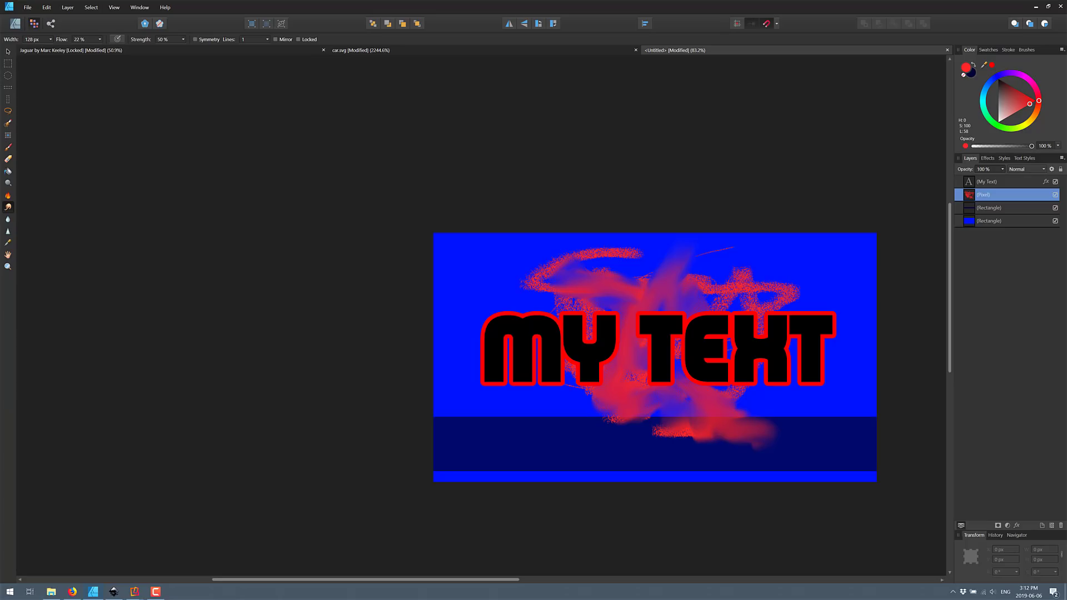
# Turn on Split View, zoom in on the letter M and move the divider across it.
pyautogui.click(113, 7)
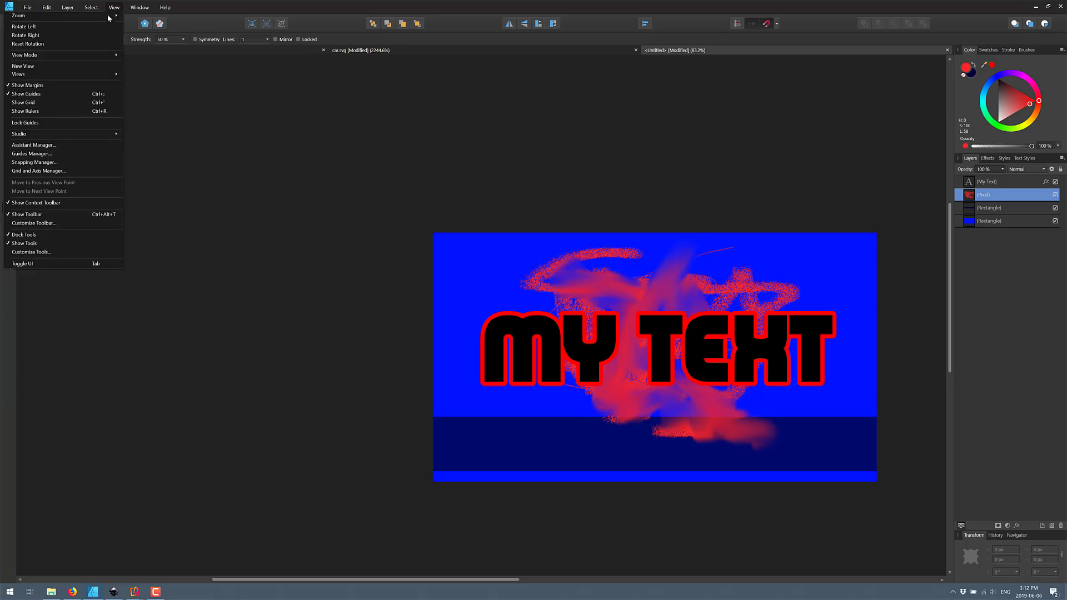
pyautogui.moveTo(97, 58)
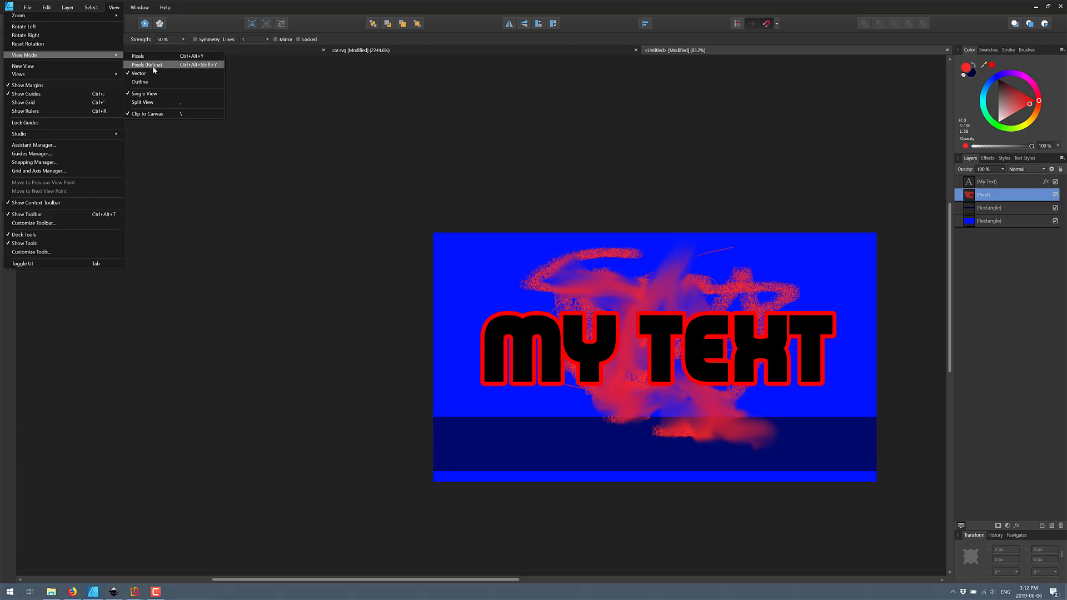
pyautogui.click(151, 102)
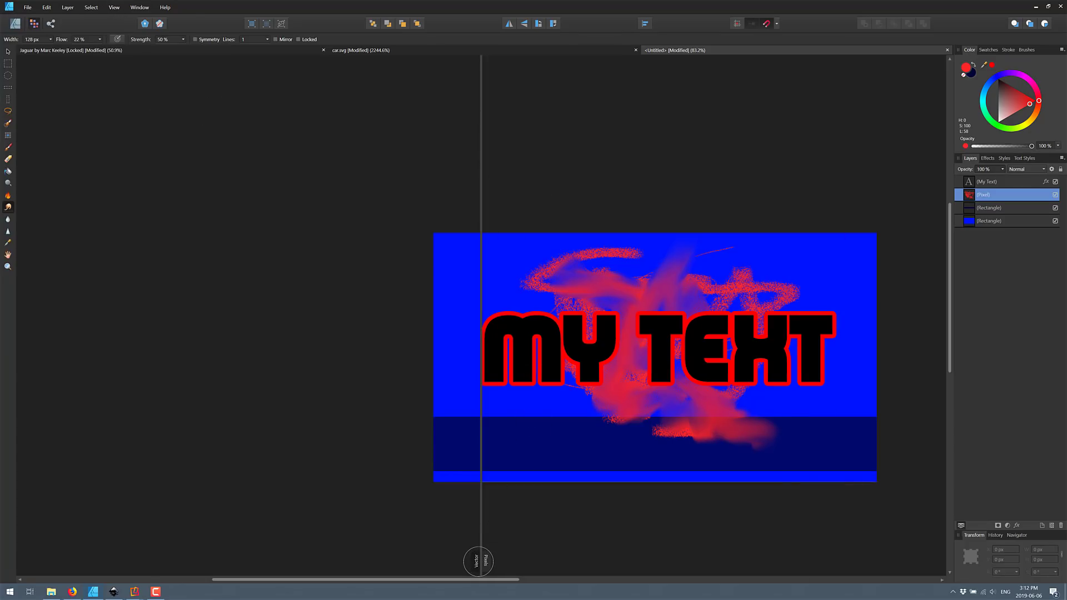
pyautogui.moveTo(571, 436); pyautogui.dragTo(539, 429)
pyautogui.scroll(8, 475, 357)
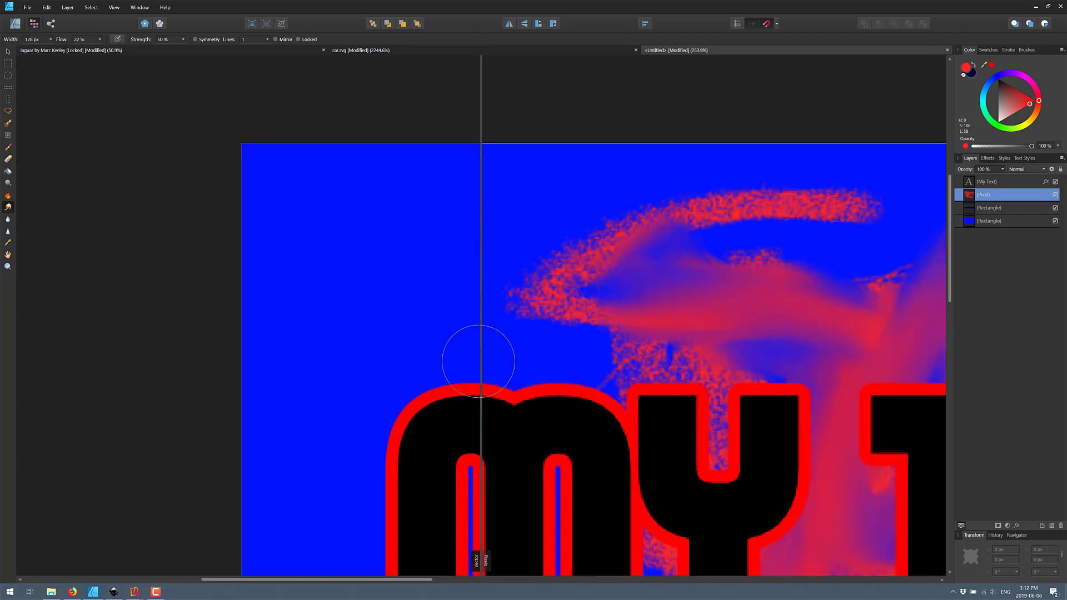
pyautogui.moveTo(556, 312); pyautogui.dragTo(548, 238)
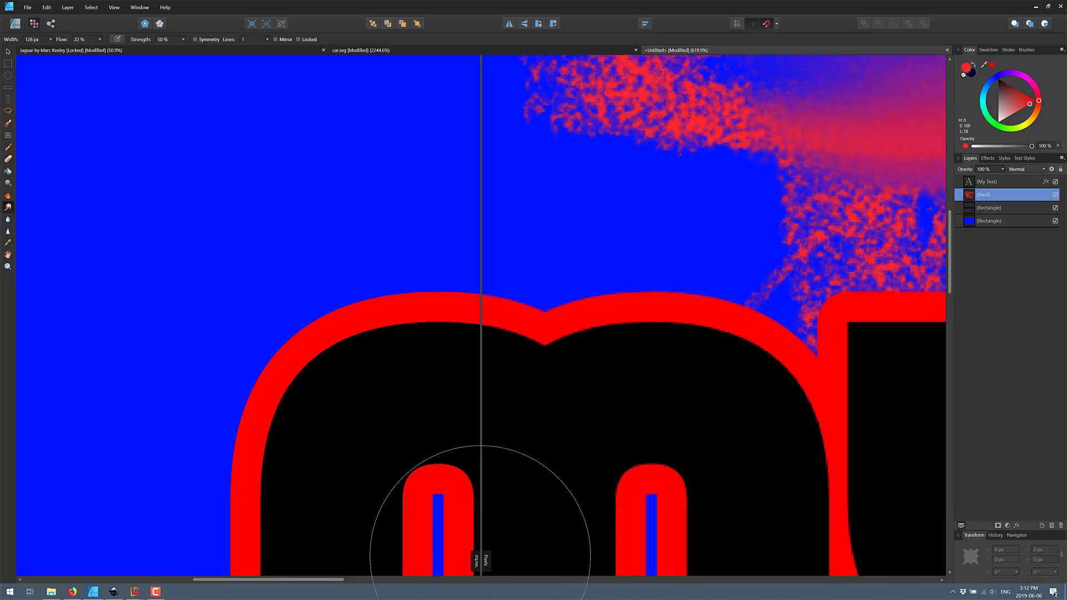
pyautogui.moveTo(480, 560); pyautogui.dragTo(375, 504)
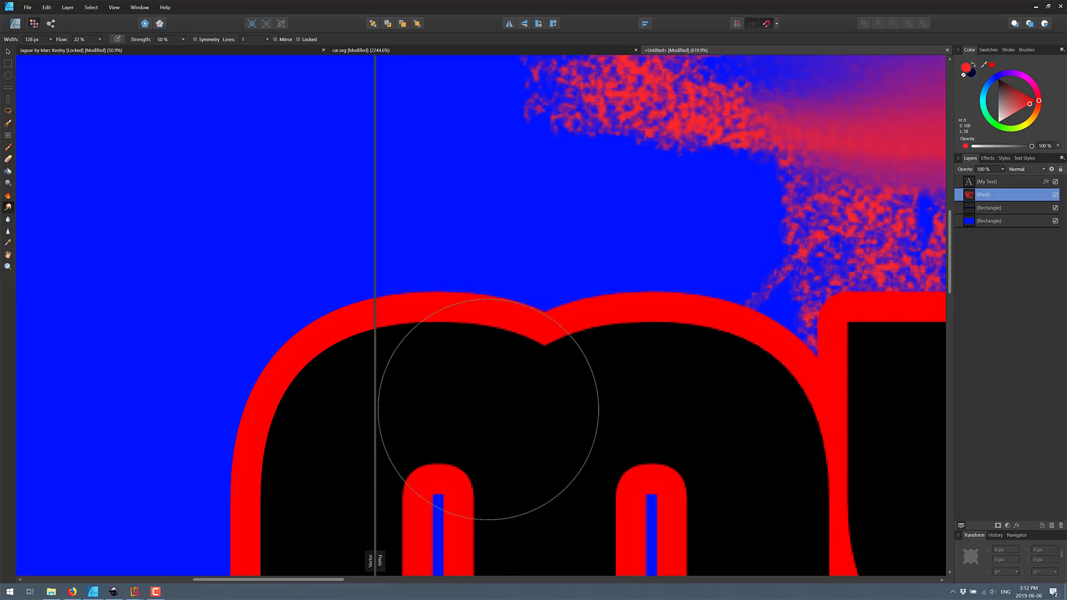
pyautogui.scroll(-5, 488, 405)
pyautogui.scroll(-3, 600, 402)
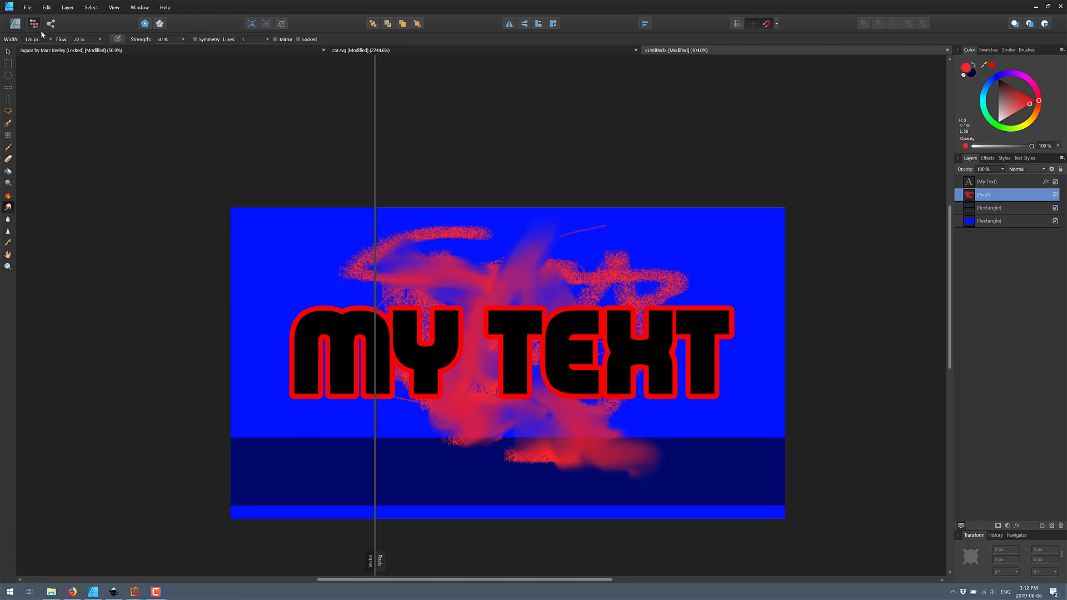
# Squash MY TEXT shorter and stretch it wide to about 1456 × 92 px.
pyautogui.click(8, 51)
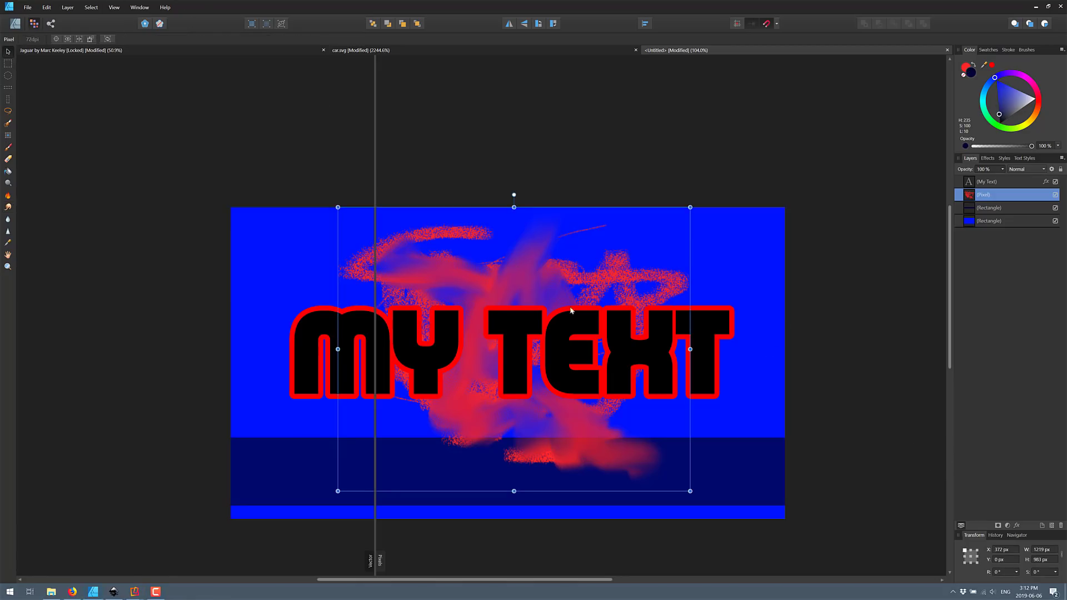
pyautogui.click(534, 364)
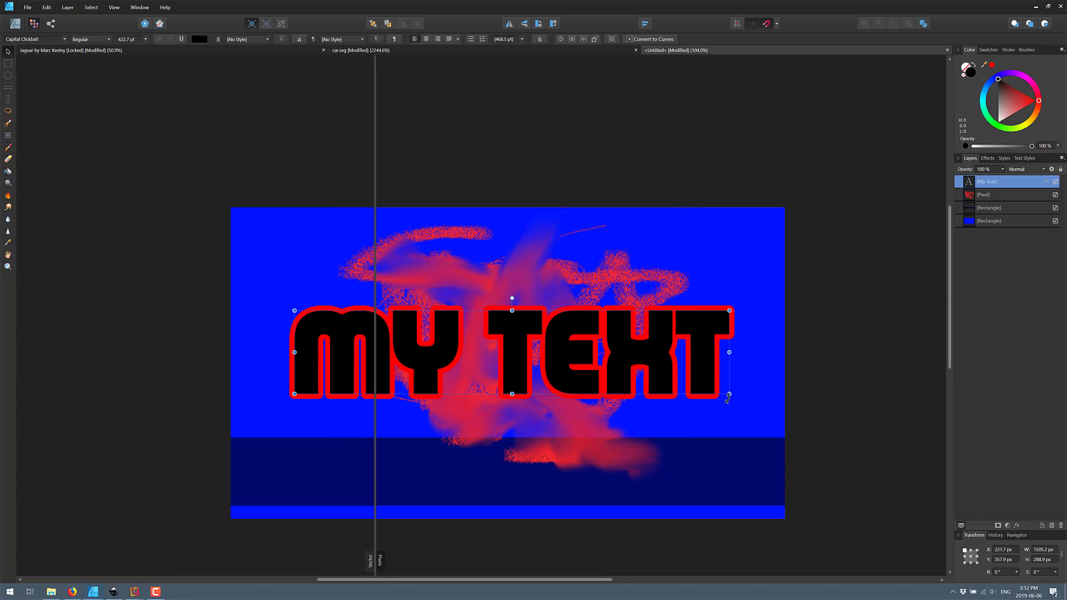
pyautogui.moveTo(727, 396); pyautogui.dragTo(595, 368)
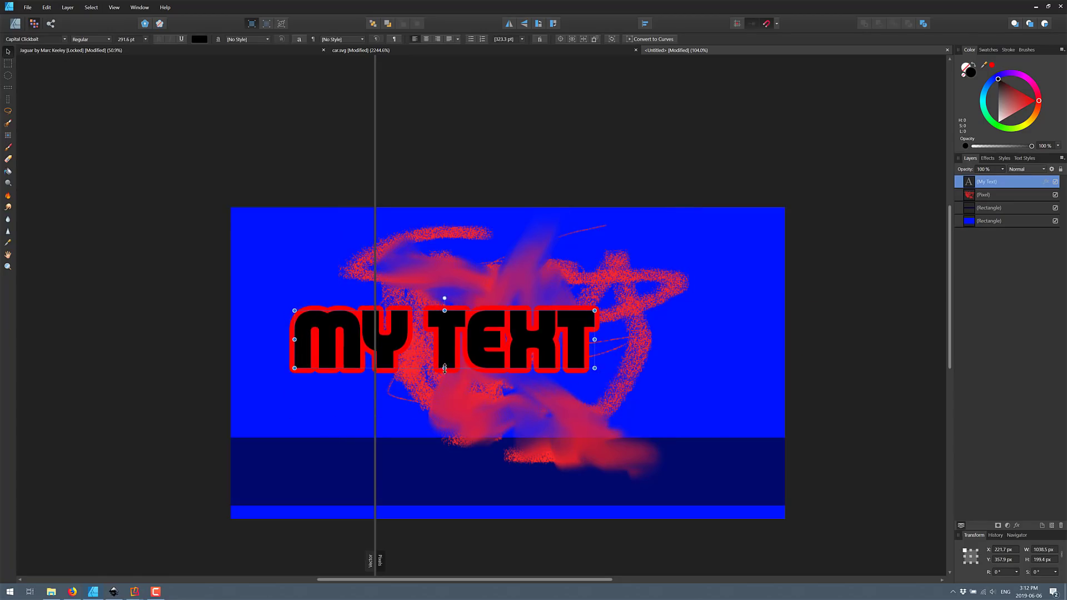
pyautogui.moveTo(444, 368); pyautogui.dragTo(444, 337)
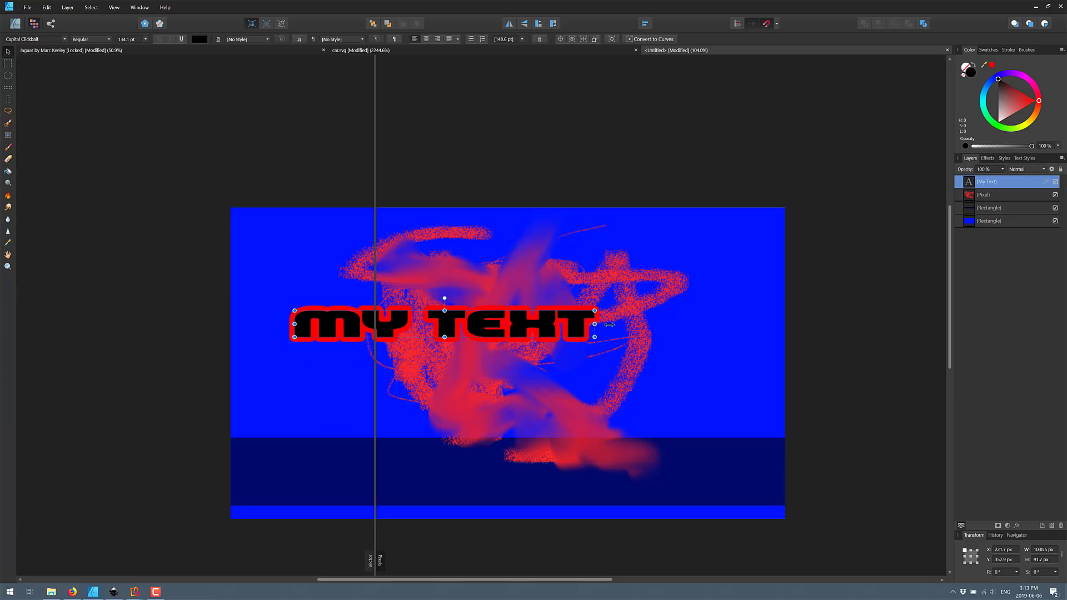
pyautogui.moveTo(609, 324); pyautogui.dragTo(703, 324)
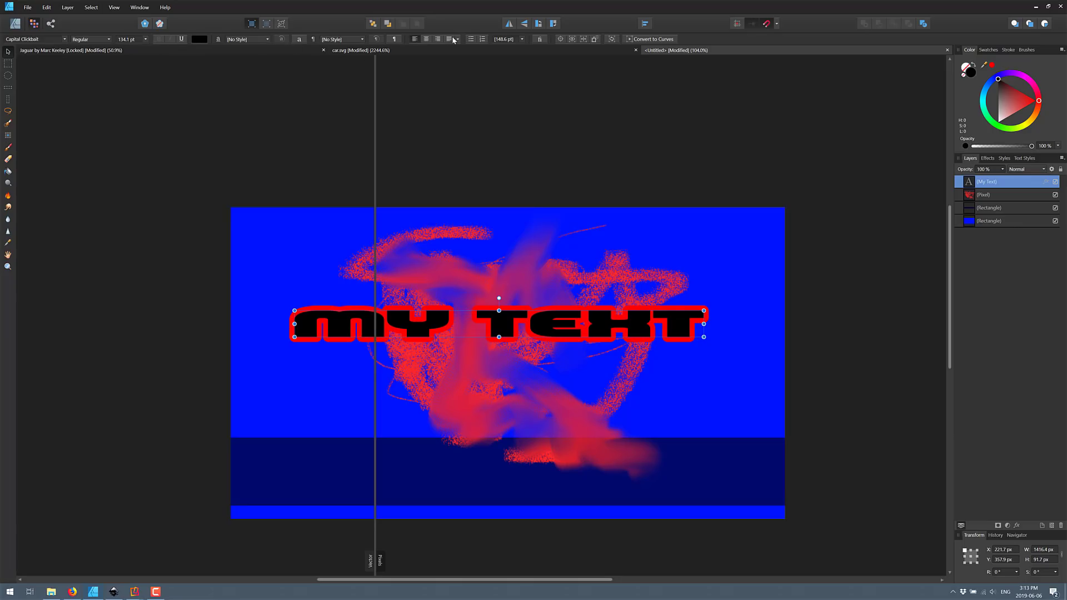
# Show the Character settings for MY TEXT: Capital Clickbait, 134.1 pt, 297% horizontal scale.
pyautogui.click(114, 7)
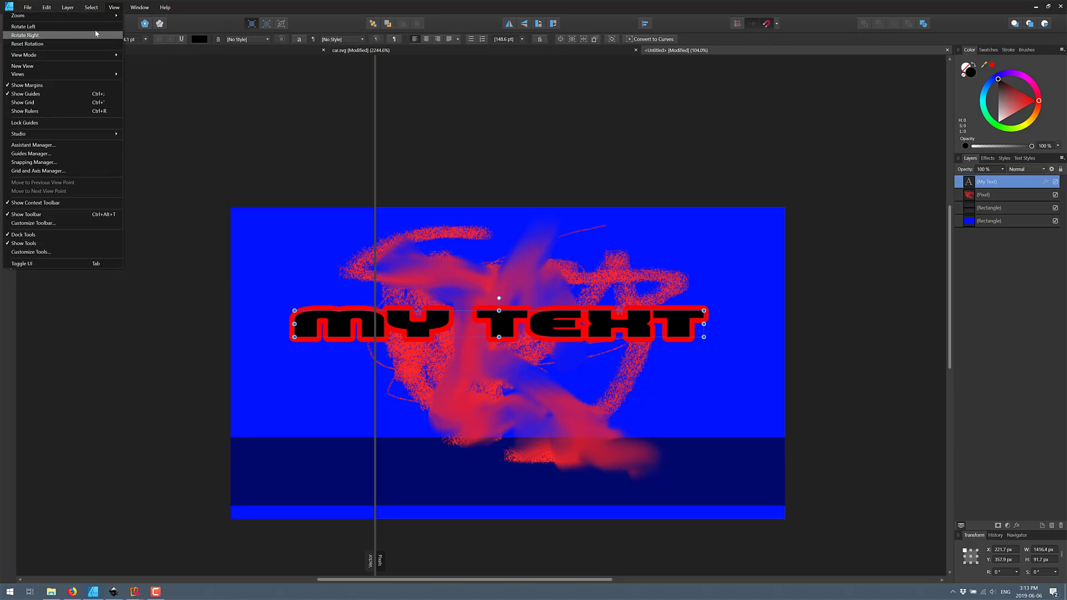
pyautogui.moveTo(150, 14)
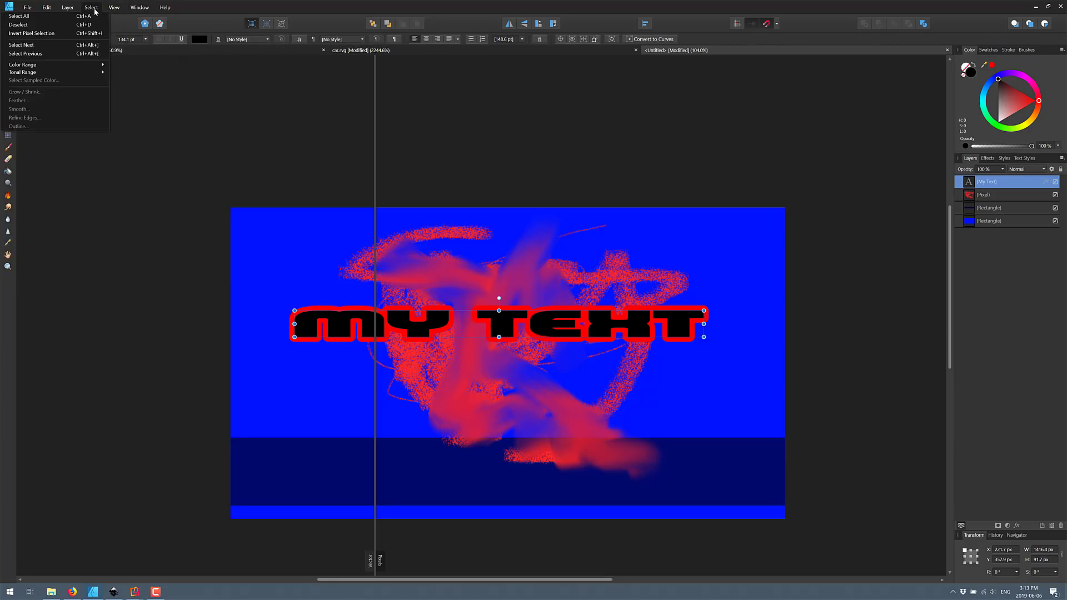
pyautogui.moveTo(115, 11)
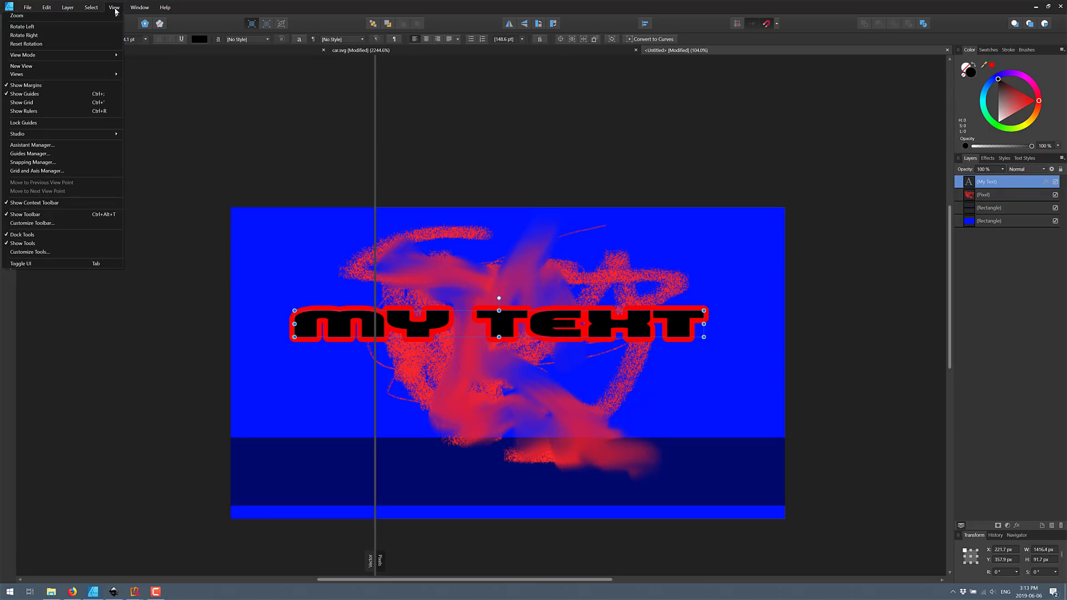
pyautogui.press('Escape')
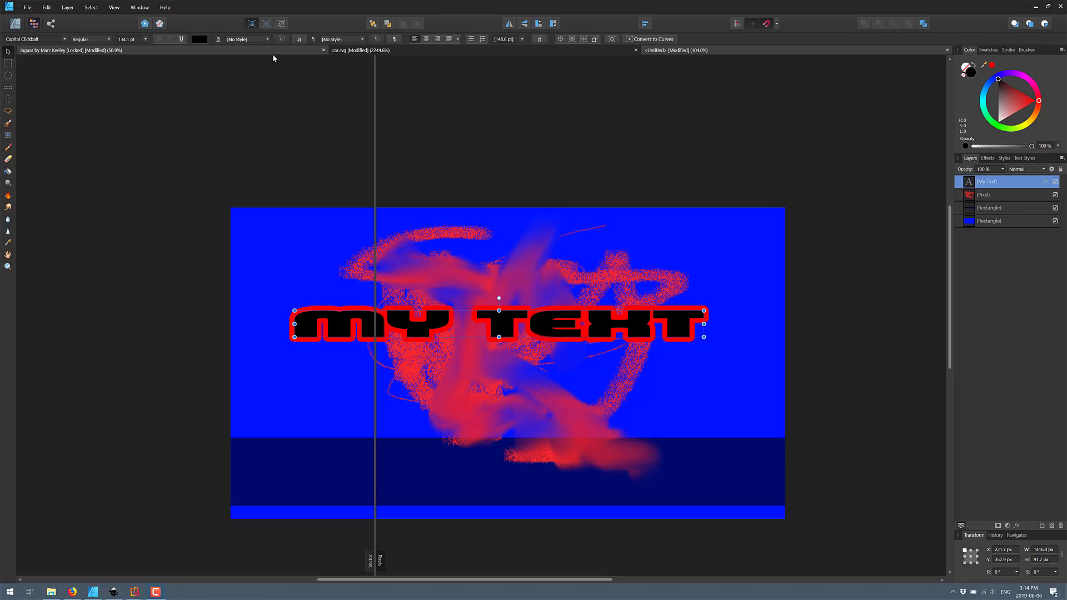
pyautogui.click(300, 40)
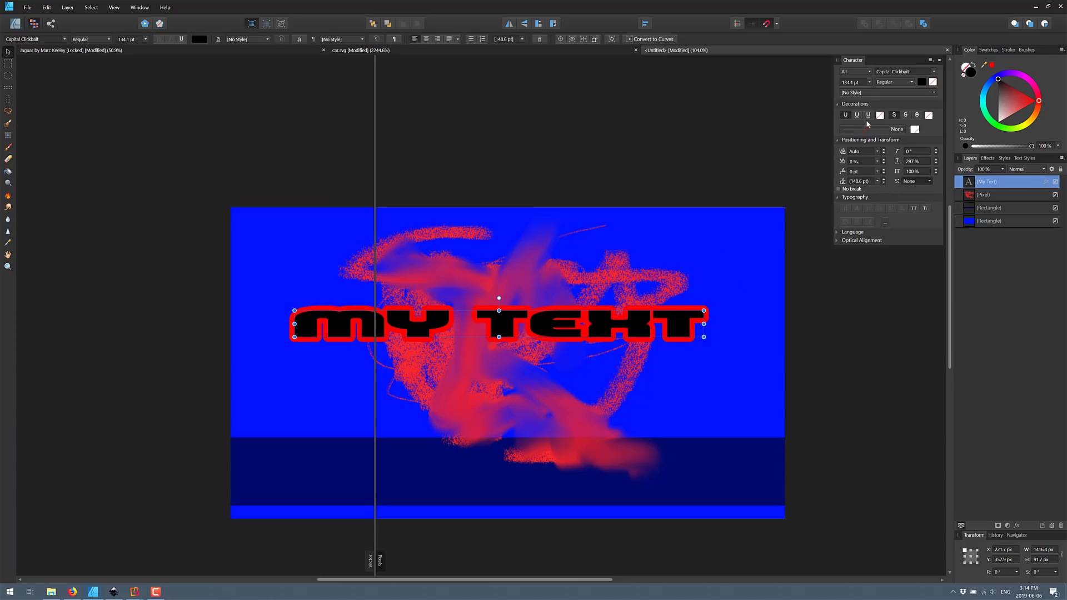
# Colour the Y in MY TEXT blue, view Paragraph settings, and select the background rectangle.
pyautogui.click(430, 303)
pyautogui.doubleClick(412, 323)
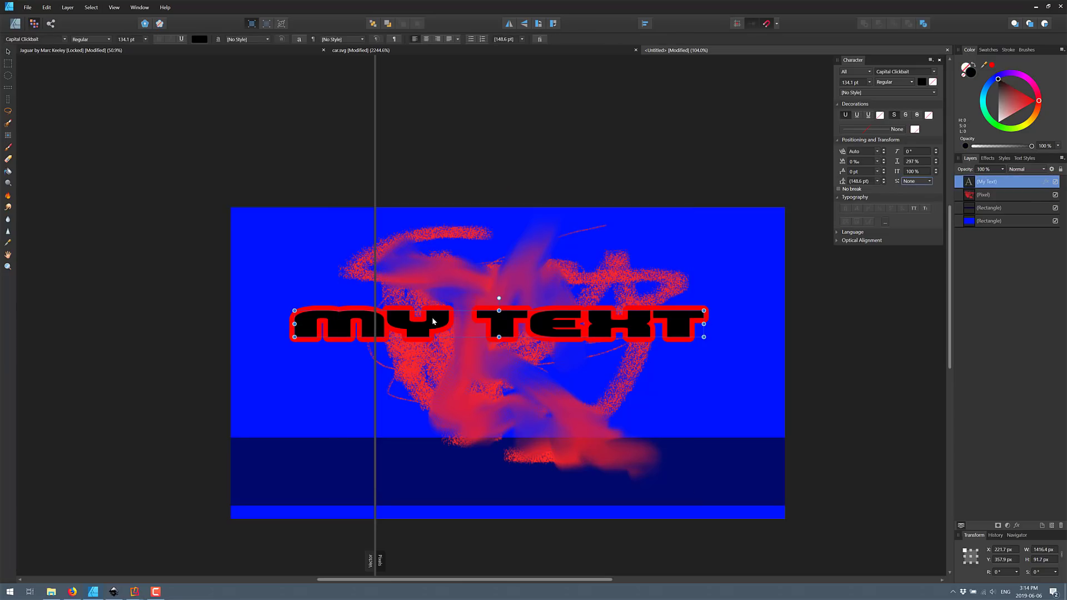
pyautogui.moveTo(453, 323); pyautogui.dragTo(412, 324)
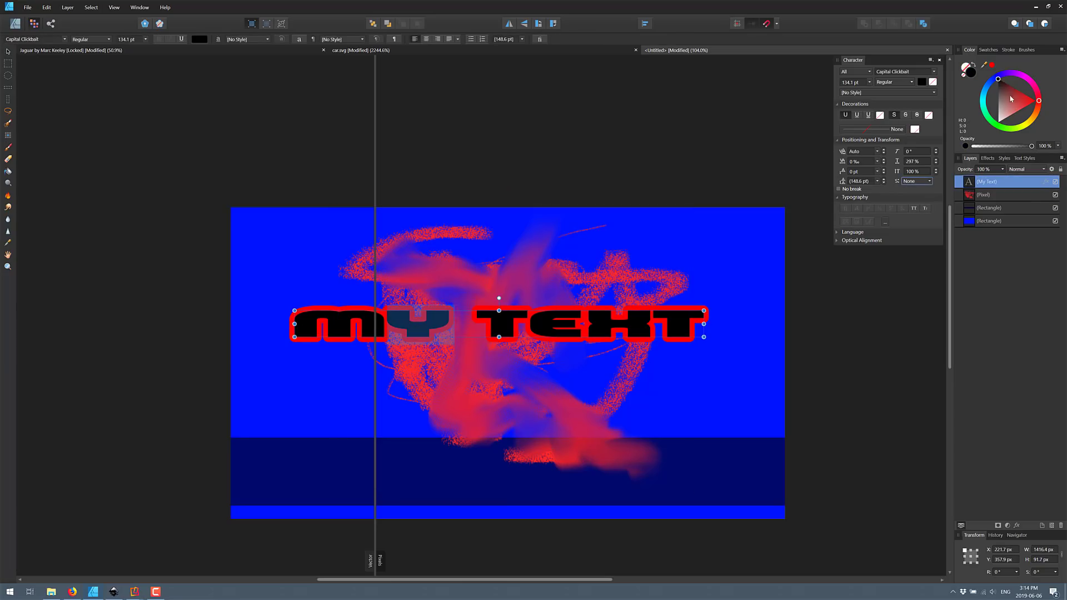
pyautogui.moveTo(1010, 99)
pyautogui.mouseDown()
pyautogui.moveTo(1029, 102)
pyautogui.moveTo(1001, 79)
pyautogui.mouseUp()
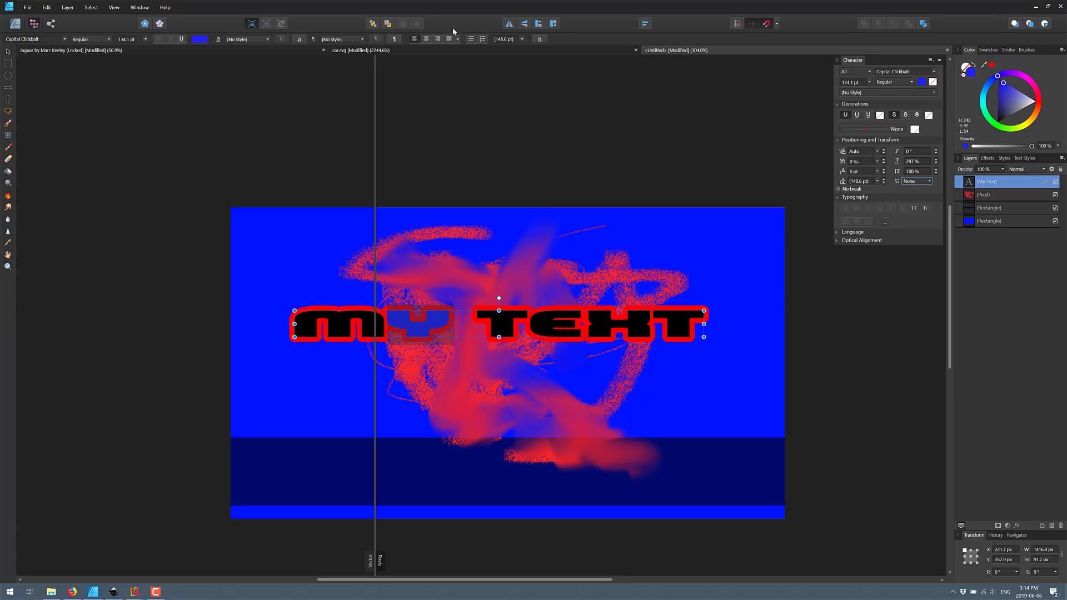
pyautogui.click(394, 39)
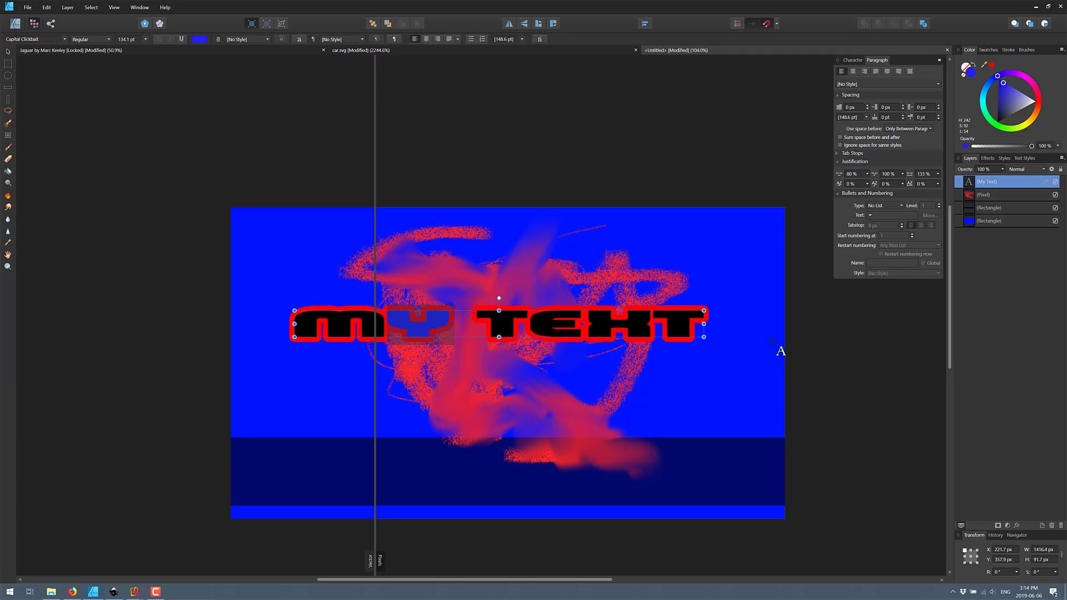
pyautogui.click(720, 412)
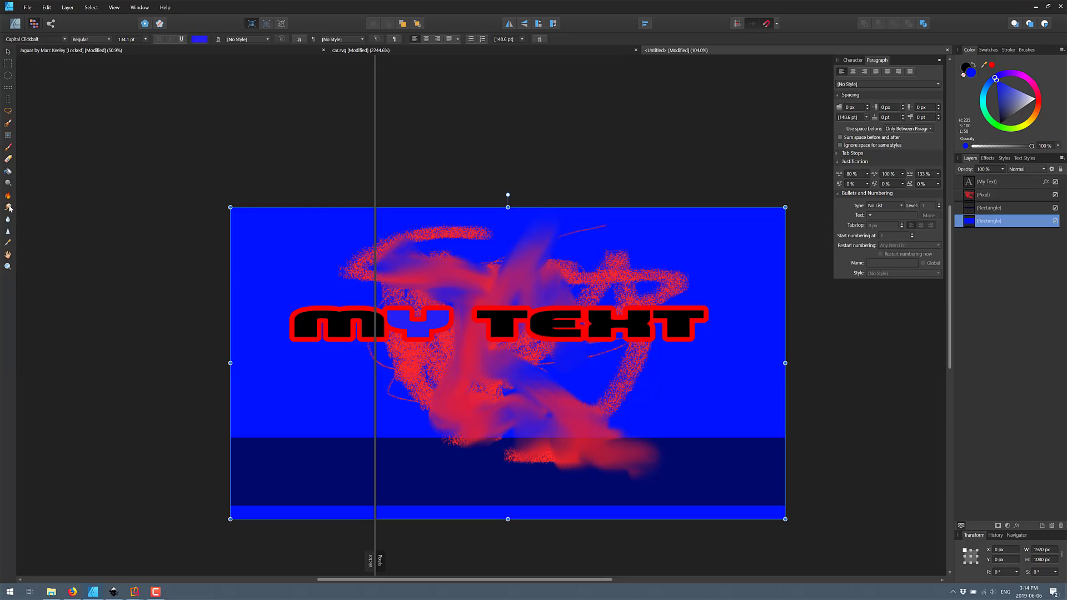
# Draw a tall frame text box at the artboard's left in Designer Persona.
pyautogui.click(18, 26)
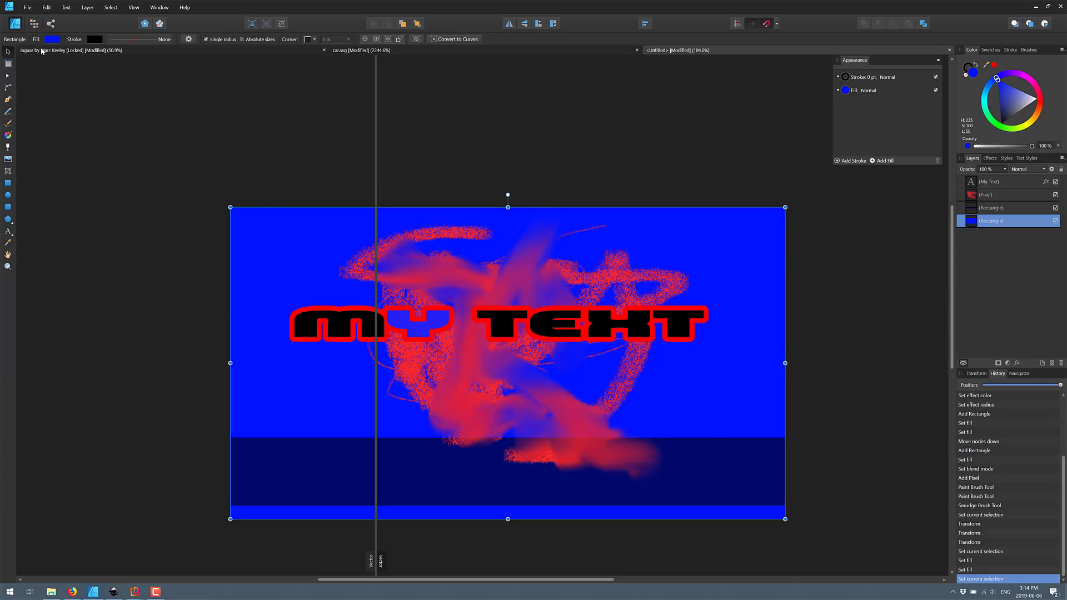
pyautogui.click(9, 232)
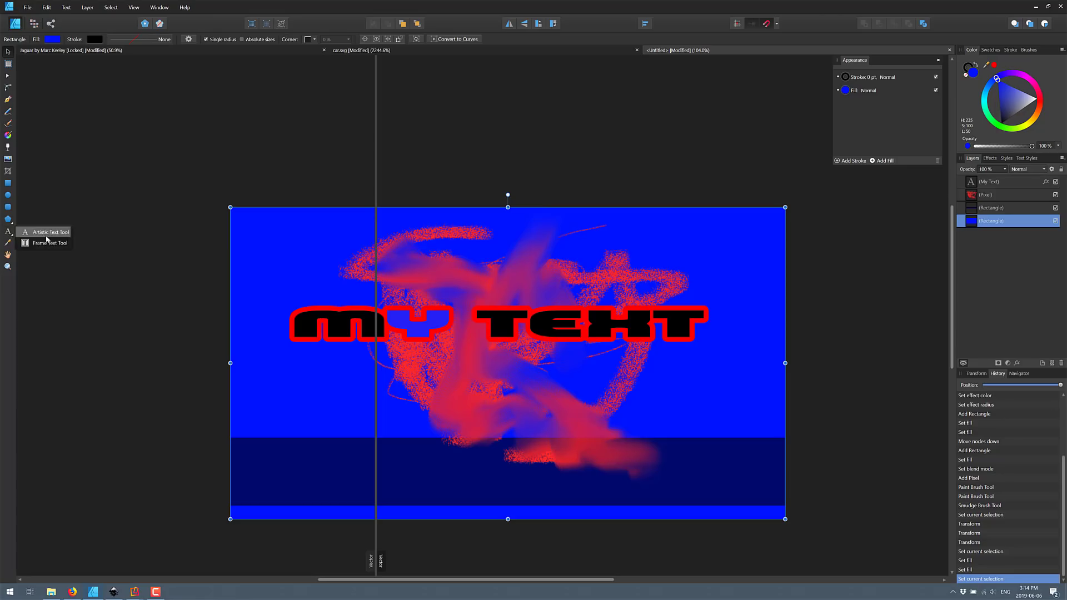
pyautogui.click(49, 243)
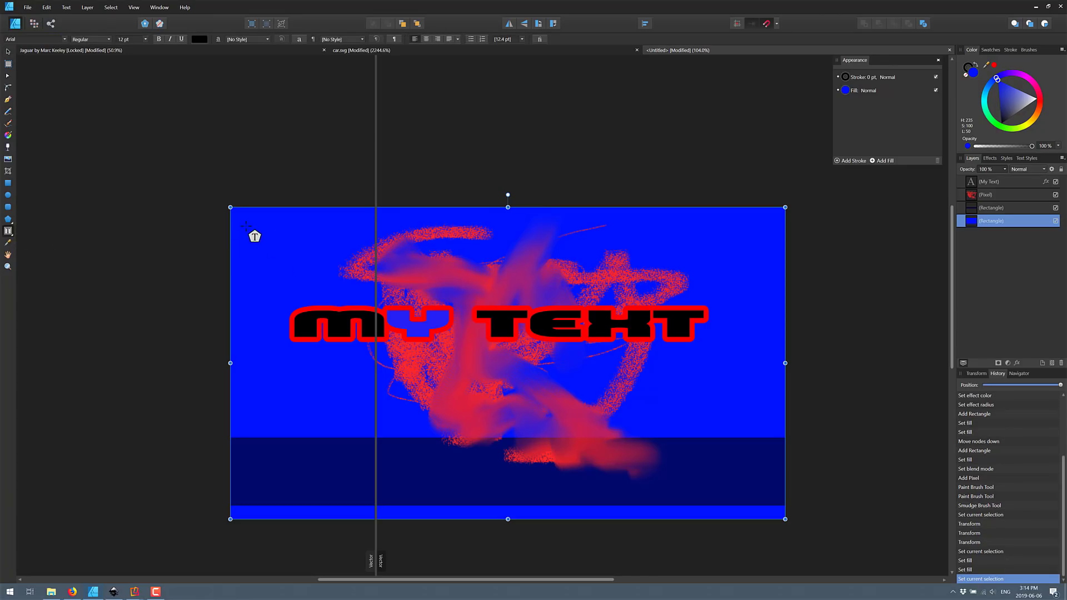
pyautogui.moveTo(246, 226); pyautogui.dragTo(315, 489)
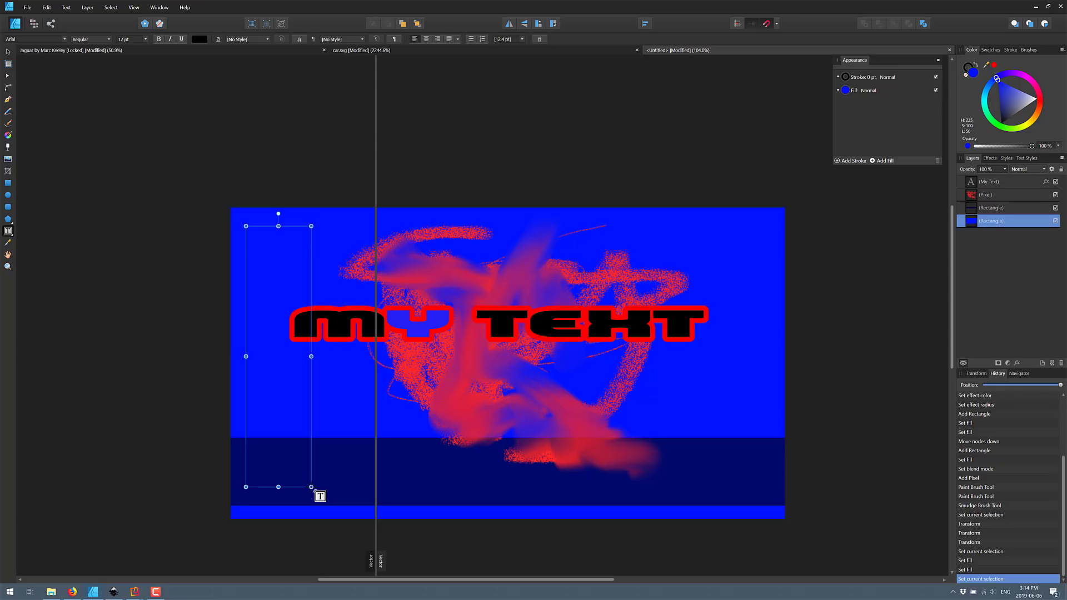
# Type MAKE TEXT into the frame and select all of it.
pyautogui.click(257, 249)
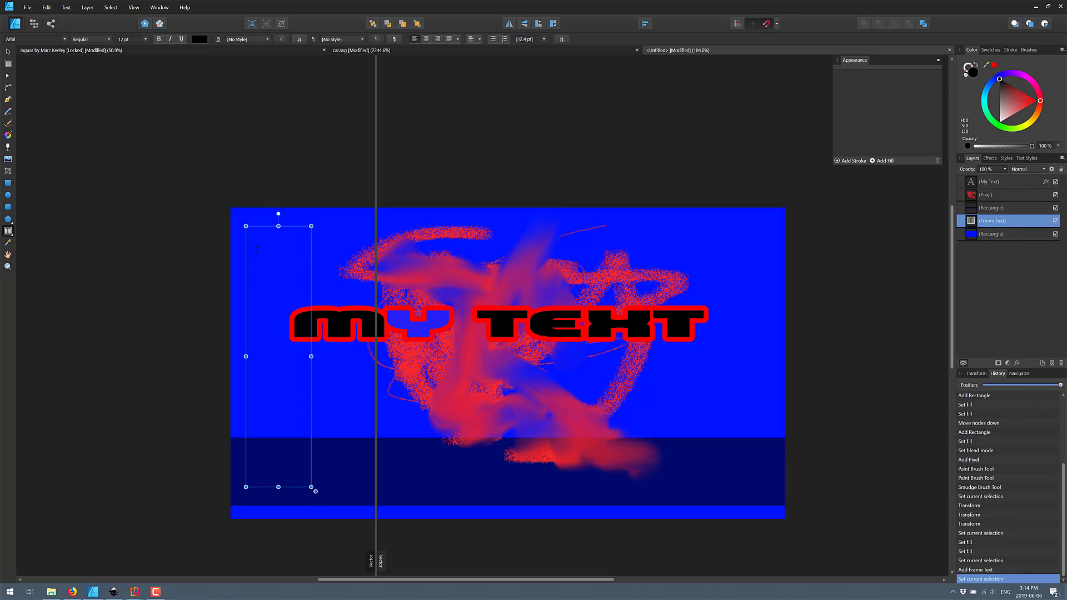
pyautogui.write('DR')
pyautogui.press('BackSpace')
pyautogui.press('BackSpace')
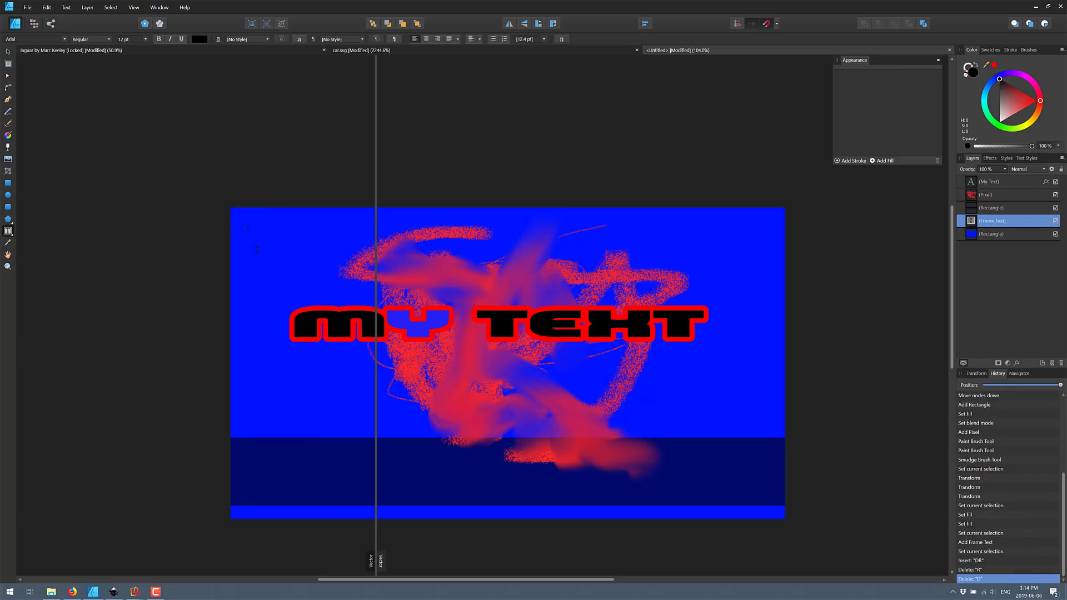
pyautogui.write('MA')
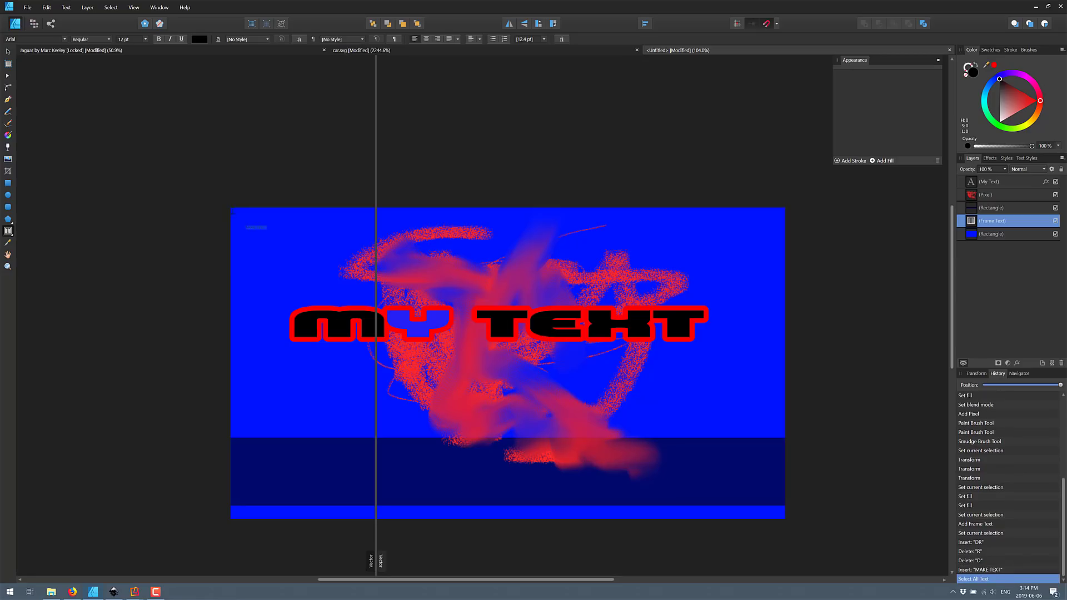
pyautogui.hotkey('ctrl', 'a')
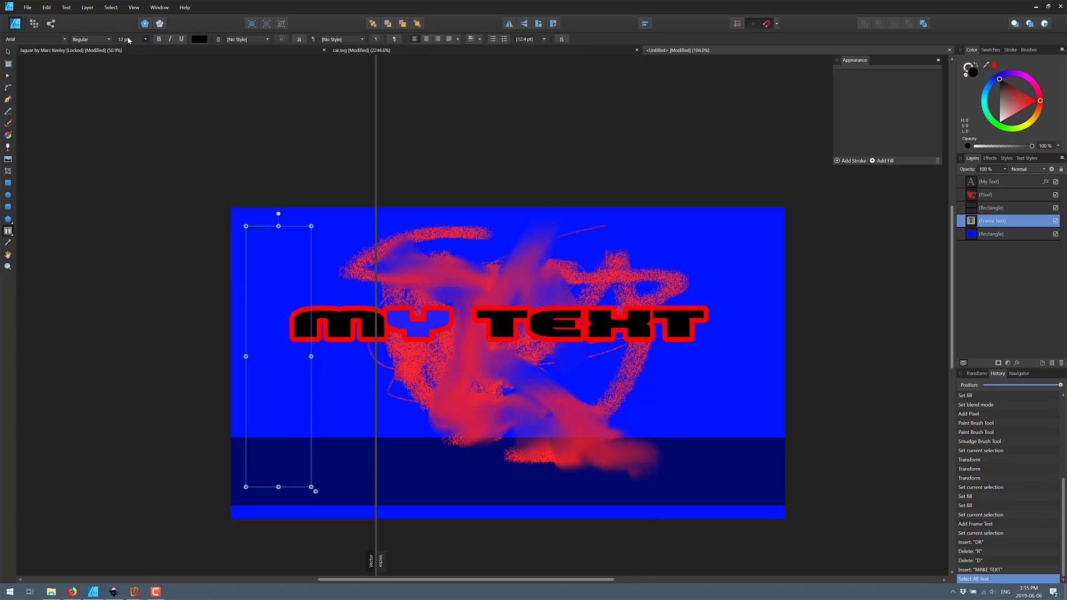
# Set MAKE TEXT to 288 pt, widen its frame to fit, and create a new blank document.
pyautogui.click(145, 39)
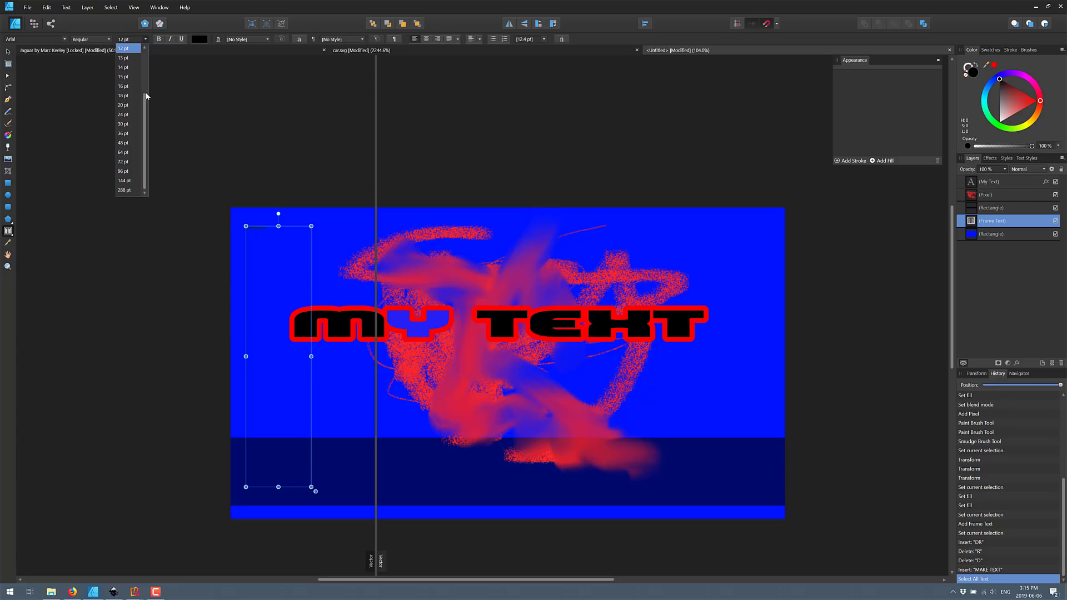
pyautogui.click(125, 105)
pyautogui.scroll(-3, 181, 193)
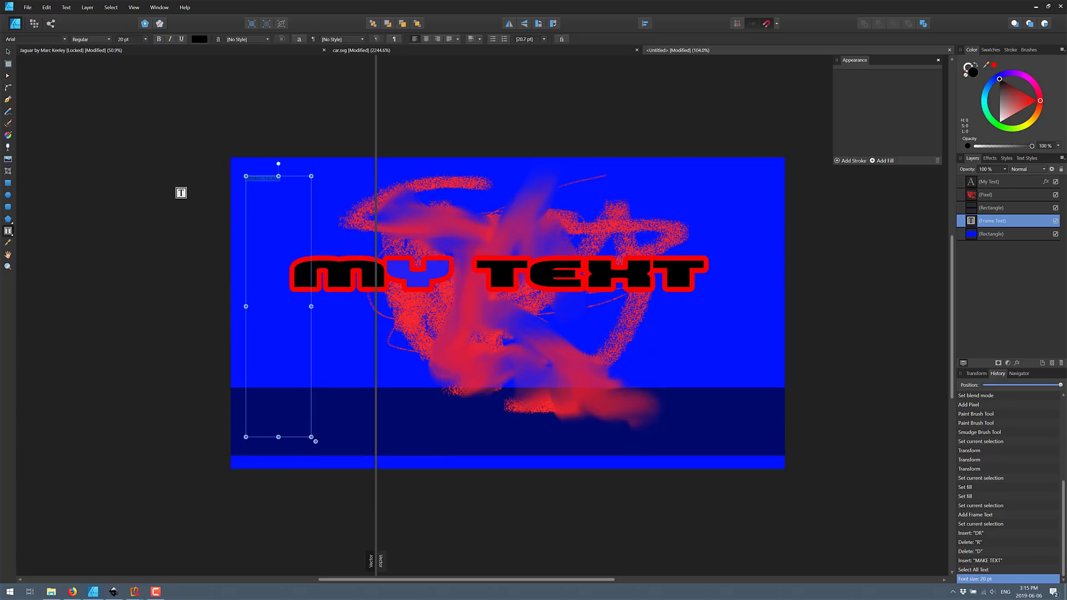
pyautogui.click(145, 40)
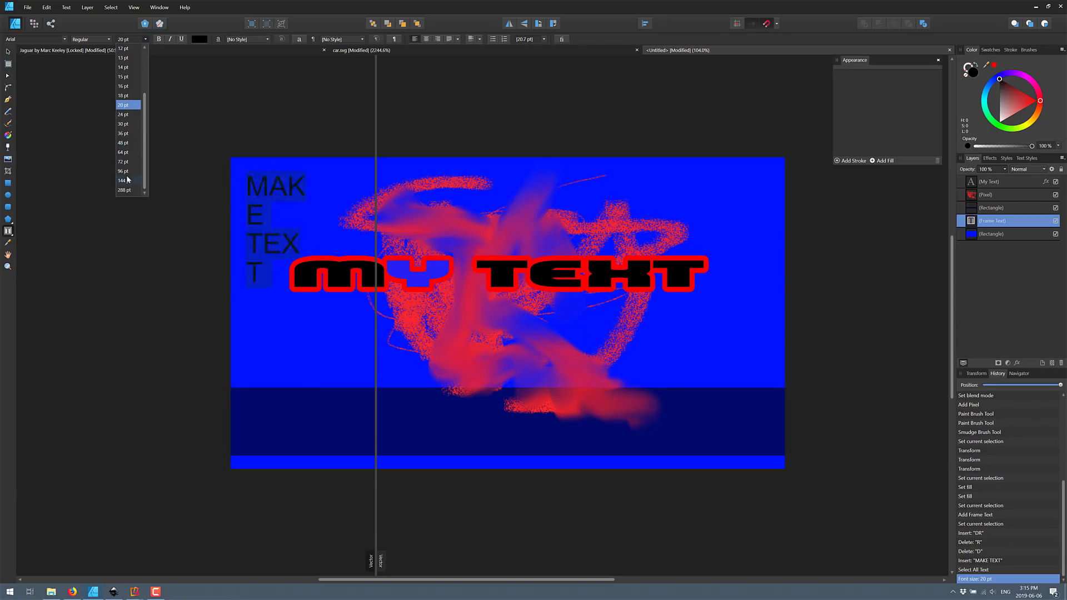
pyautogui.click(123, 190)
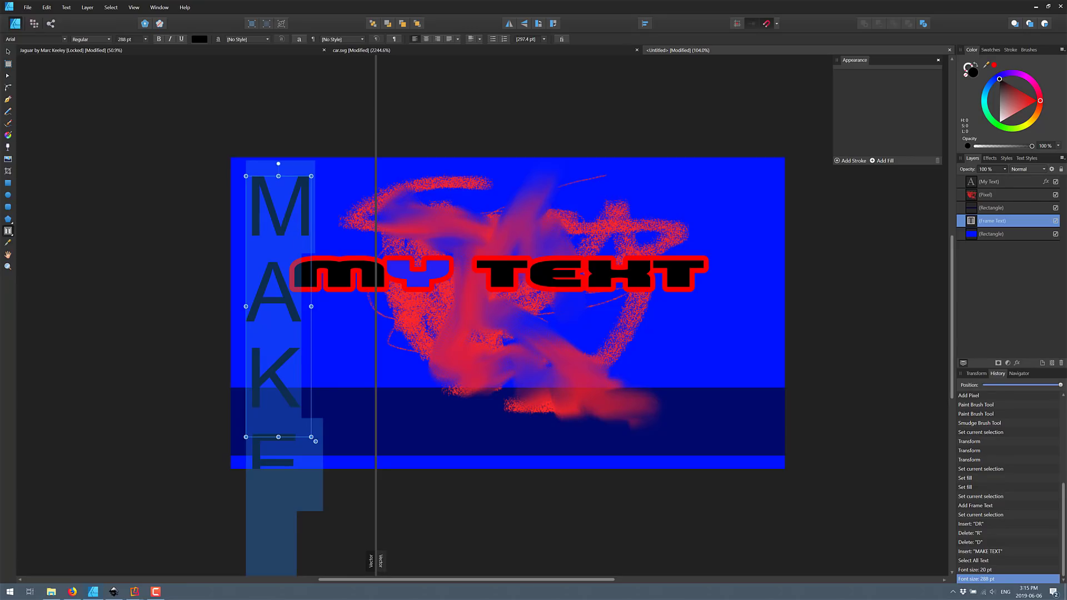
pyautogui.moveTo(311, 436); pyautogui.dragTo(532, 347)
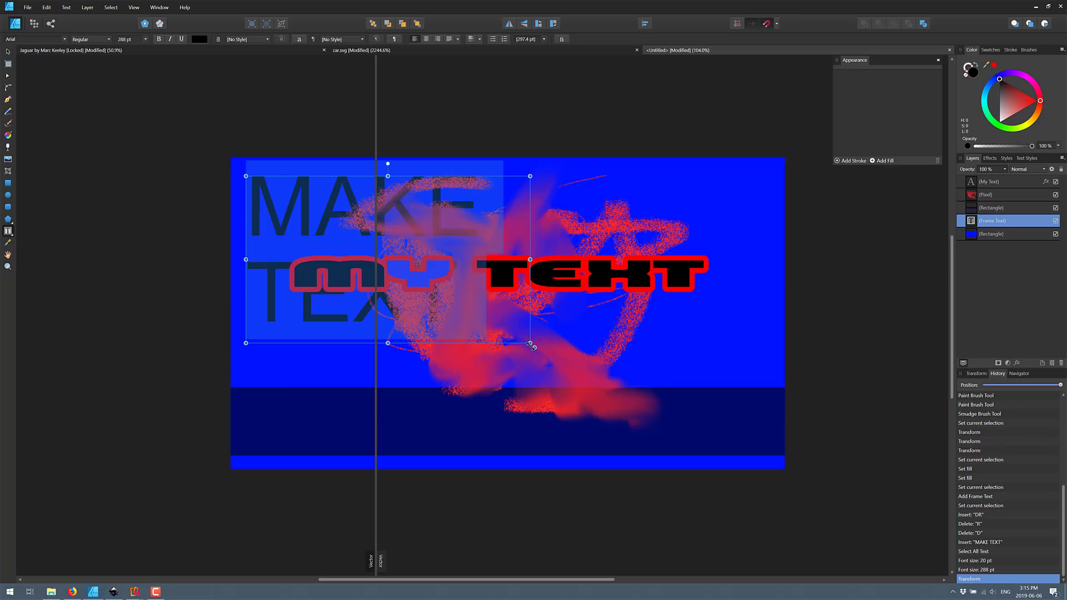
pyautogui.hotkey('ctrl', 'n')
pyautogui.press('Return')
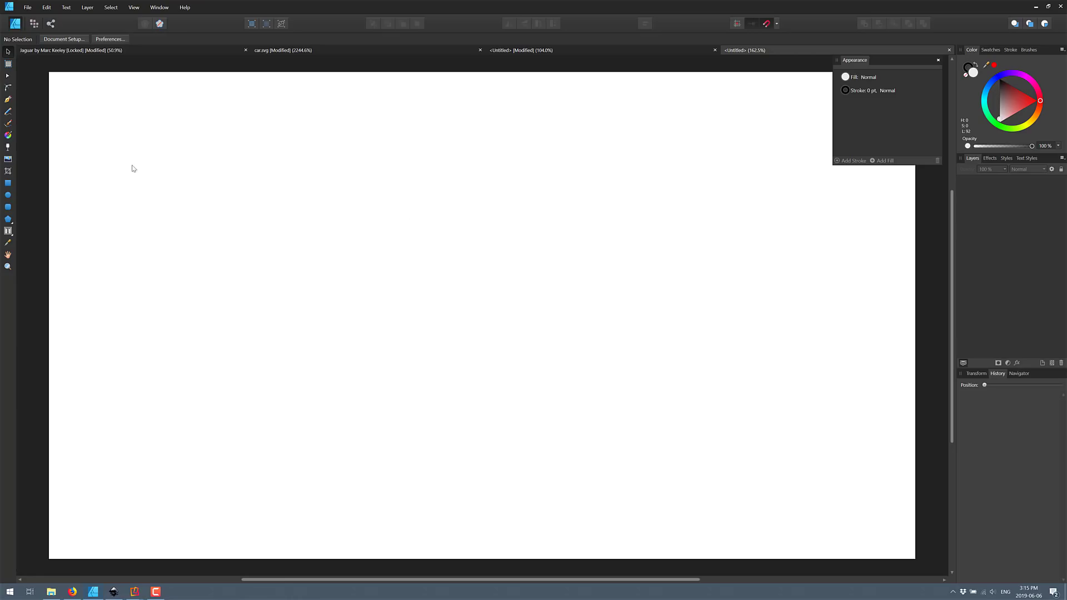
# Choose the 128 brush from the Chalks and Pastels category for the Vector Brush.
pyautogui.click(9, 124)
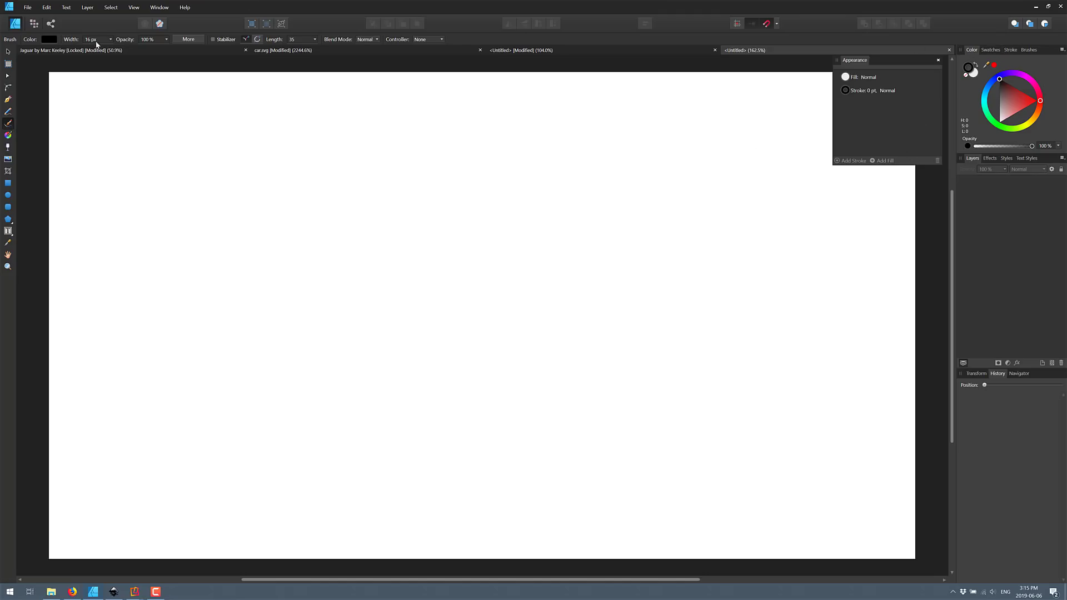
pyautogui.click(1024, 50)
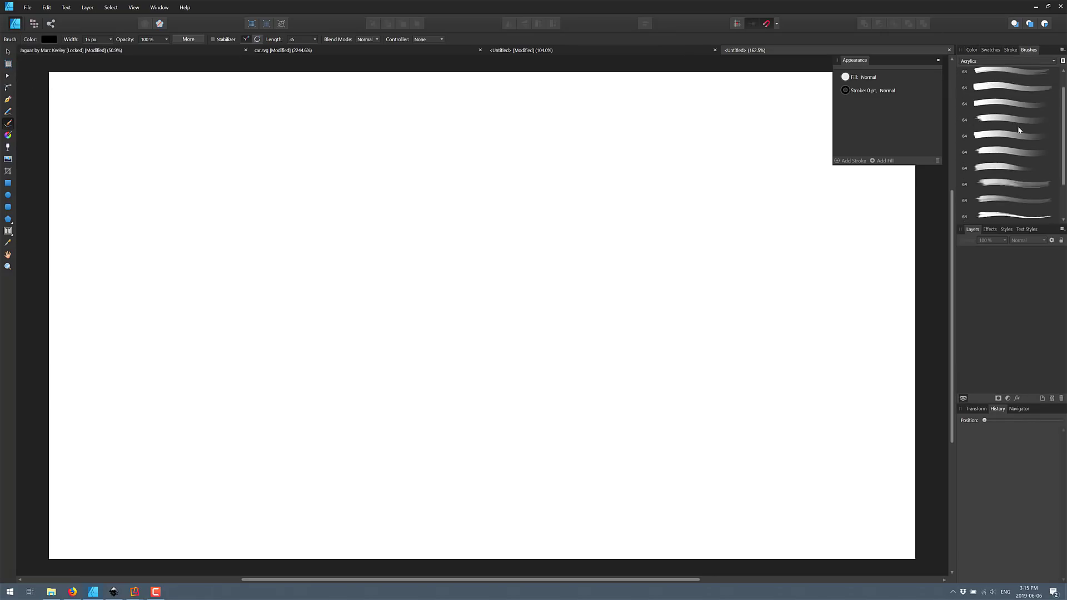
pyautogui.click(1053, 61)
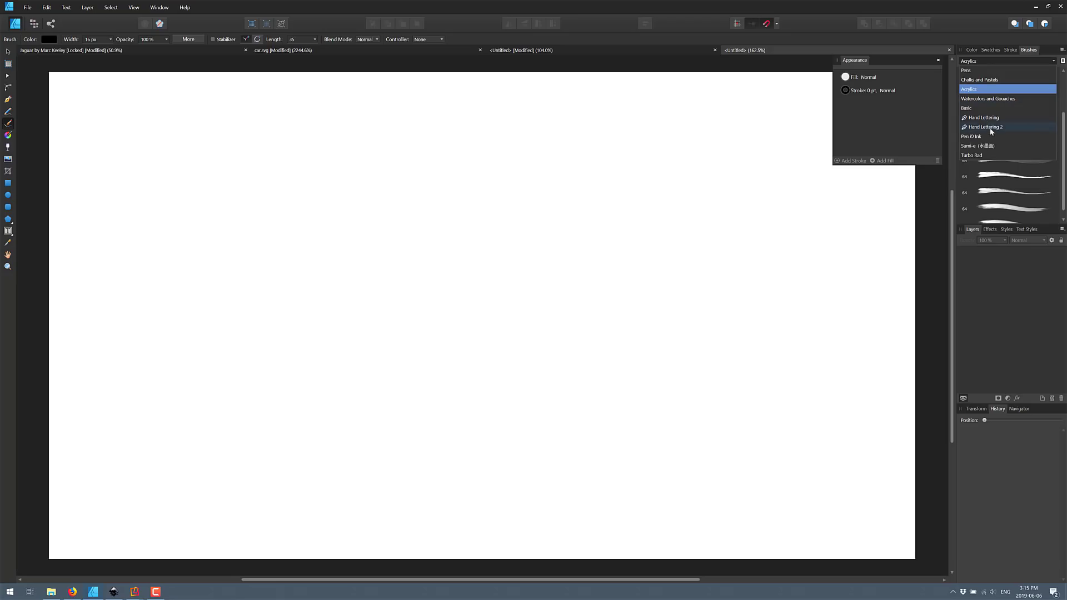
pyautogui.click(979, 81)
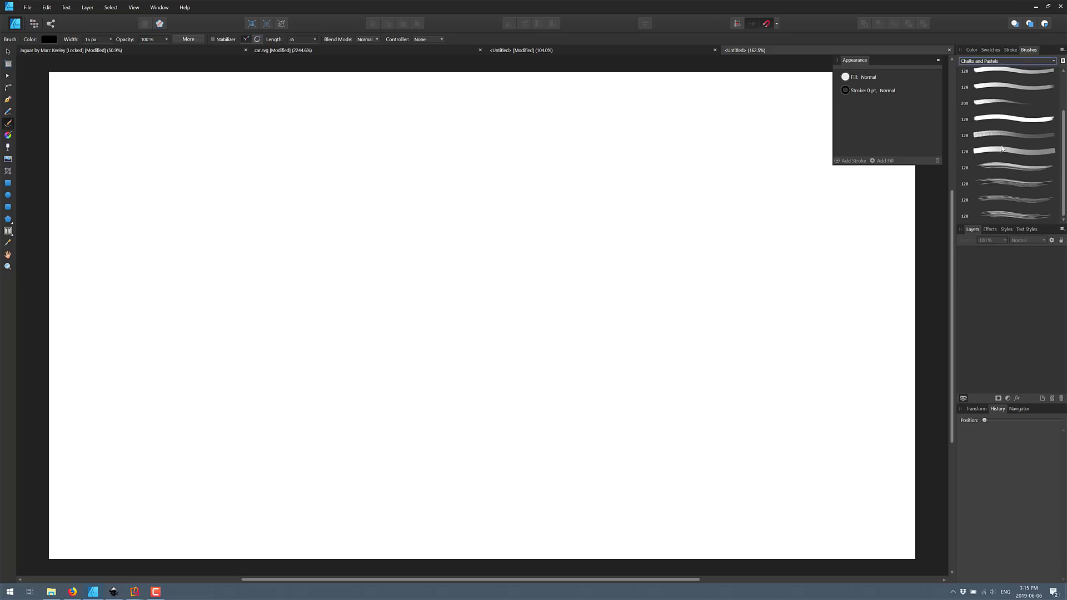
pyautogui.click(1024, 184)
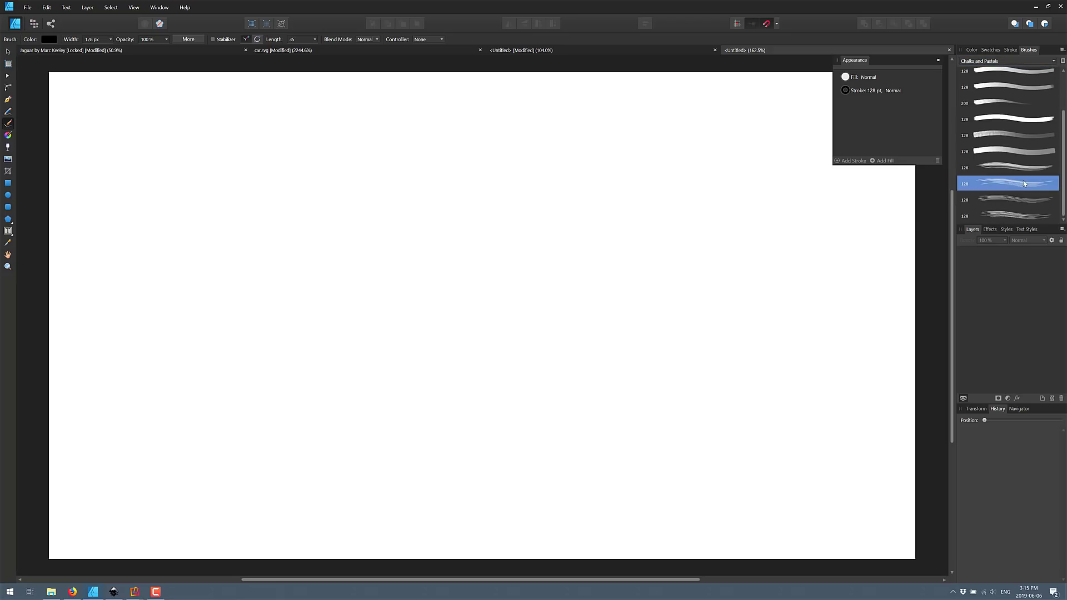
# Draw large looping black chalk strokes across the canvas.
pyautogui.moveTo(185, 235); pyautogui.dragTo(341, 192)
pyautogui.moveTo(307, 245)
pyautogui.mouseDown()
pyautogui.moveTo(356, 289)
pyautogui.moveTo(468, 261)
pyautogui.moveTo(395, 409)
pyautogui.moveTo(488, 309)
pyautogui.moveTo(579, 422)
pyautogui.moveTo(721, 314)
pyautogui.moveTo(727, 432)
pyautogui.moveTo(845, 427)
pyautogui.mouseUp()
pyautogui.moveTo(231, 183)
pyautogui.mouseDown()
pyautogui.moveTo(361, 207)
pyautogui.moveTo(377, 241)
pyautogui.moveTo(478, 214)
pyautogui.moveTo(602, 214)
pyautogui.moveTo(624, 279)
pyautogui.moveTo(562, 390)
pyautogui.moveTo(699, 258)
pyautogui.moveTo(742, 361)
pyautogui.moveTo(802, 410)
pyautogui.moveTo(856, 413)
pyautogui.moveTo(875, 399)
pyautogui.mouseUp()
pyautogui.moveTo(195, 221)
pyautogui.mouseDown()
pyautogui.moveTo(239, 271)
pyautogui.moveTo(233, 378)
pyautogui.moveTo(350, 429)
pyautogui.moveTo(489, 455)
pyautogui.moveTo(625, 433)
pyautogui.moveTo(726, 460)
pyautogui.moveTo(825, 445)
pyautogui.mouseUp()
# In Pixel Persona, paint a speckled stroke along the canvas top and down the right side.
pyautogui.click(36, 25)
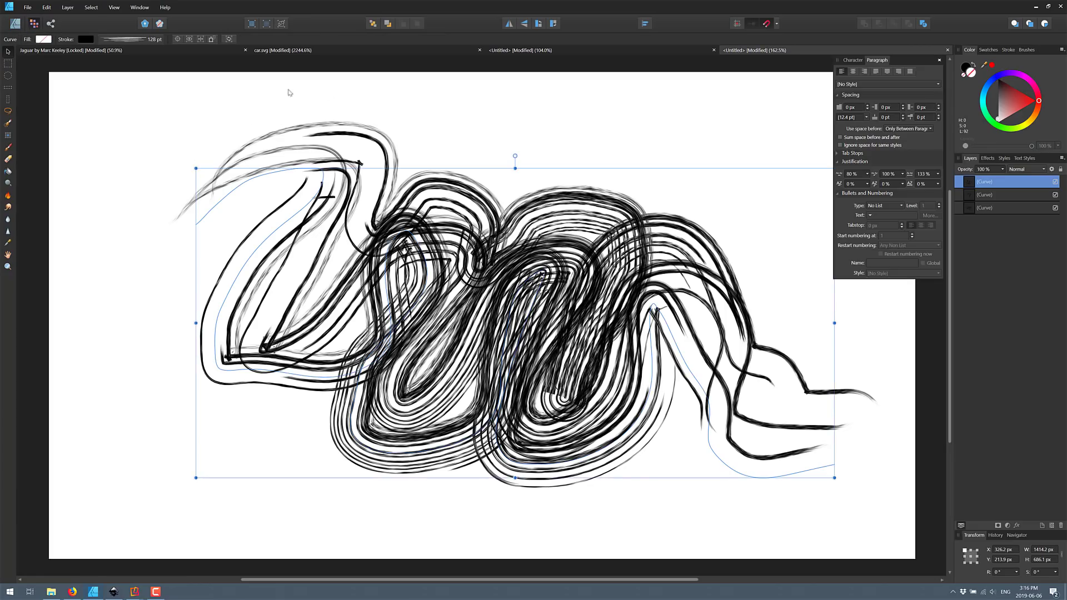
pyautogui.click(9, 147)
pyautogui.moveTo(170, 167)
pyautogui.mouseDown()
pyautogui.moveTo(357, 112)
pyautogui.moveTo(507, 200)
pyautogui.moveTo(742, 223)
pyautogui.mouseUp()
pyautogui.moveTo(767, 289)
pyautogui.mouseDown()
pyautogui.moveTo(864, 438)
pyautogui.moveTo(889, 453)
pyautogui.mouseUp()
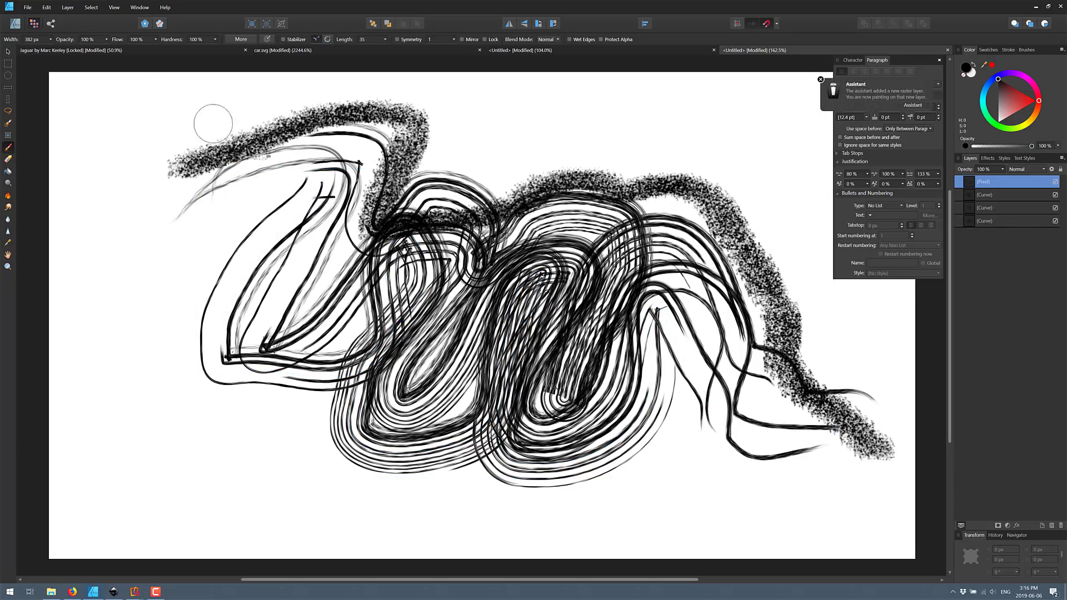
# Back in Designer Persona, drag a chalk curve's left node upward to reshape its left loop.
pyautogui.click(17, 23)
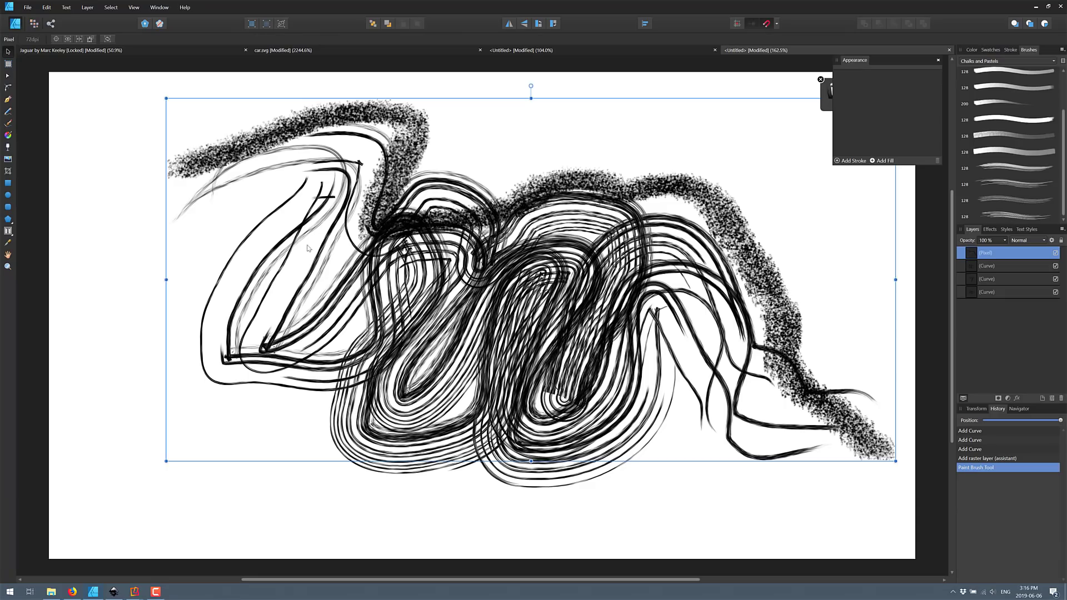
pyautogui.click(243, 256)
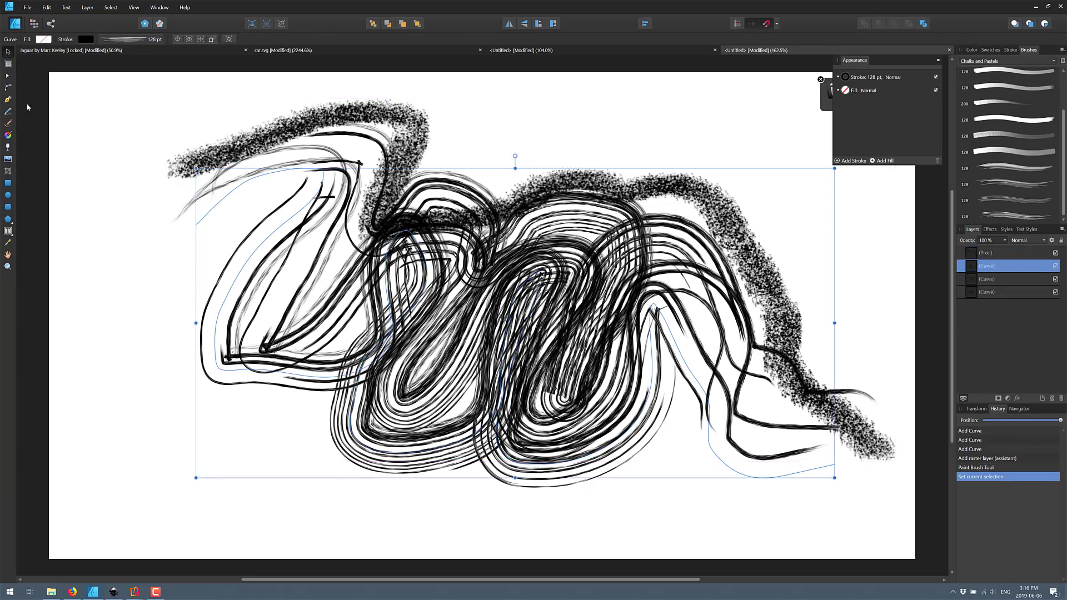
pyautogui.click(7, 76)
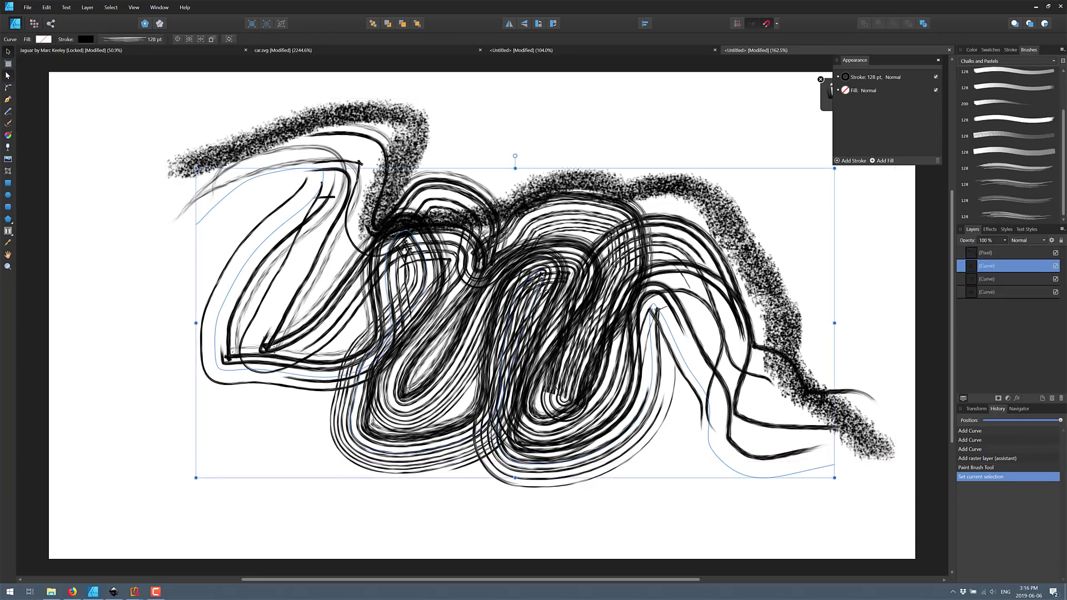
pyautogui.click(222, 309)
pyautogui.moveTo(221, 308); pyautogui.dragTo(225, 271)
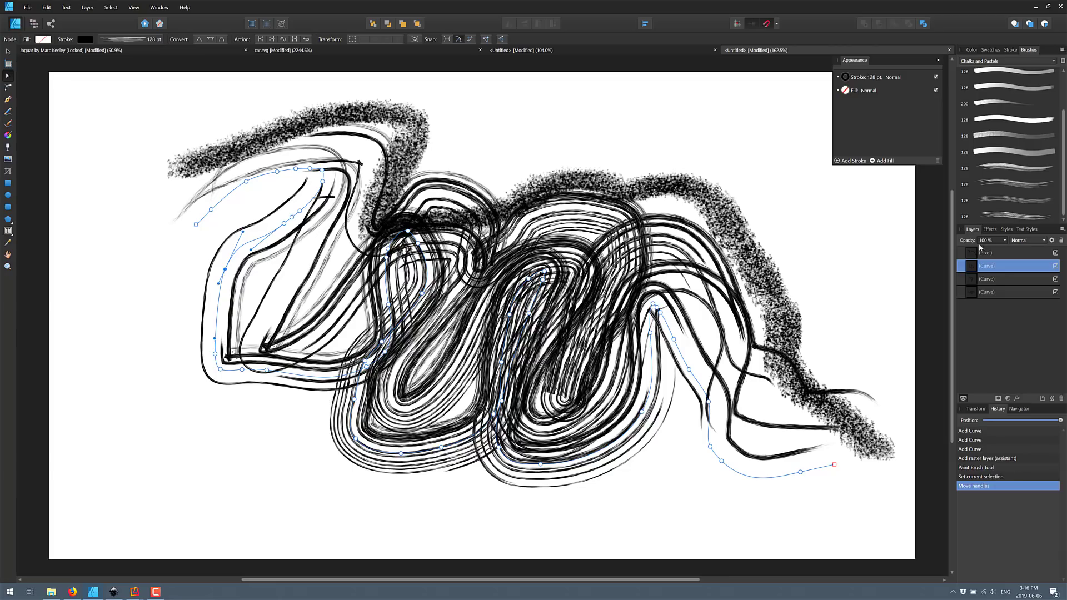
pyautogui.click(990, 229)
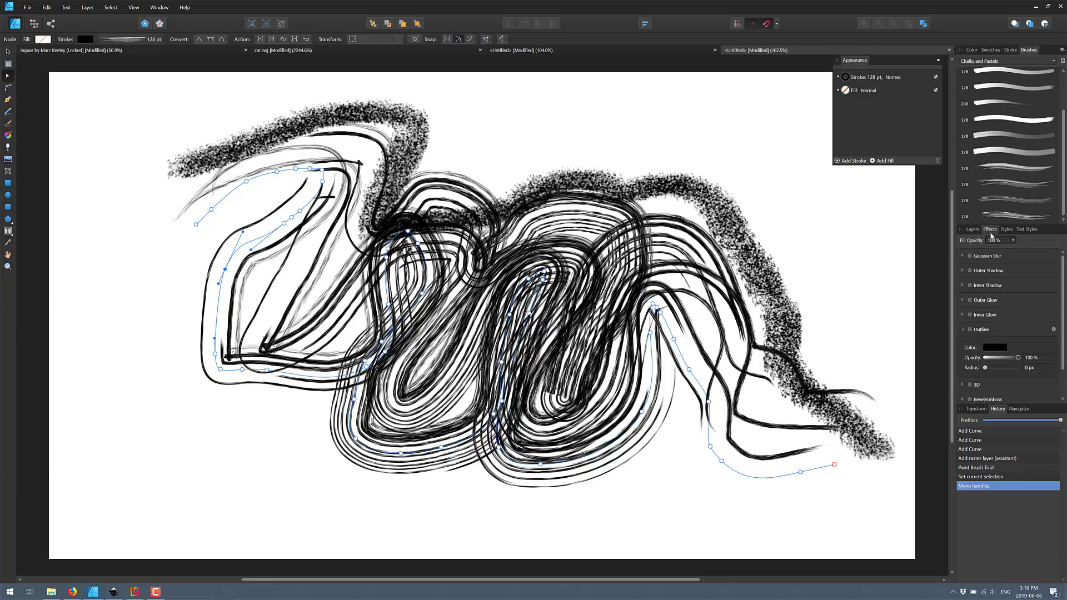
# Turn on the chalk curve's Outer Glow in dark red with a 36.5 px radius.
pyautogui.click(965, 300)
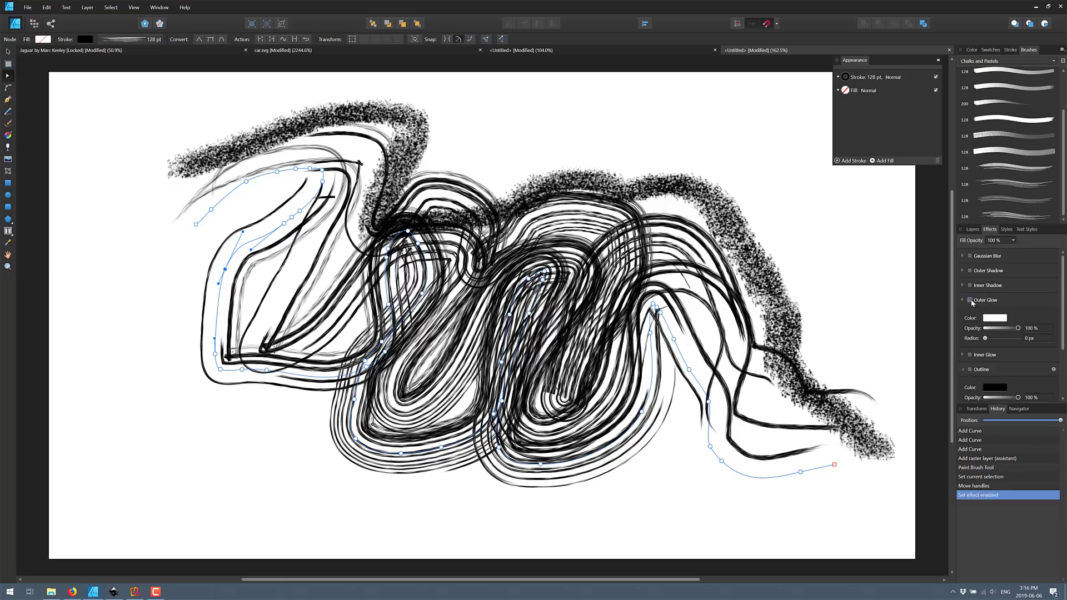
pyautogui.click(970, 300)
pyautogui.click(970, 300)
pyautogui.click(995, 318)
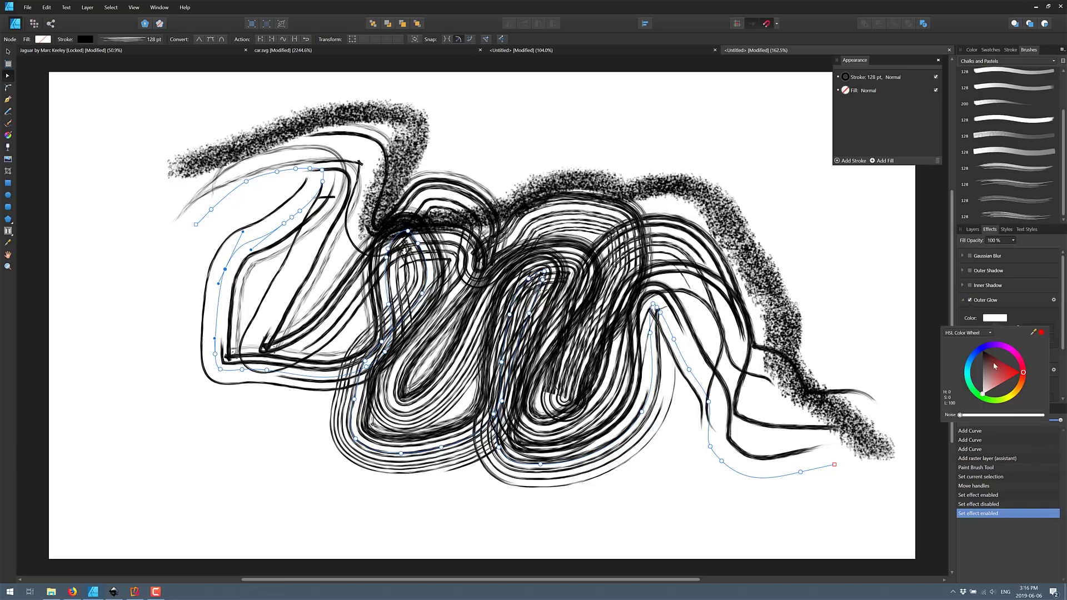
pyautogui.click(992, 362)
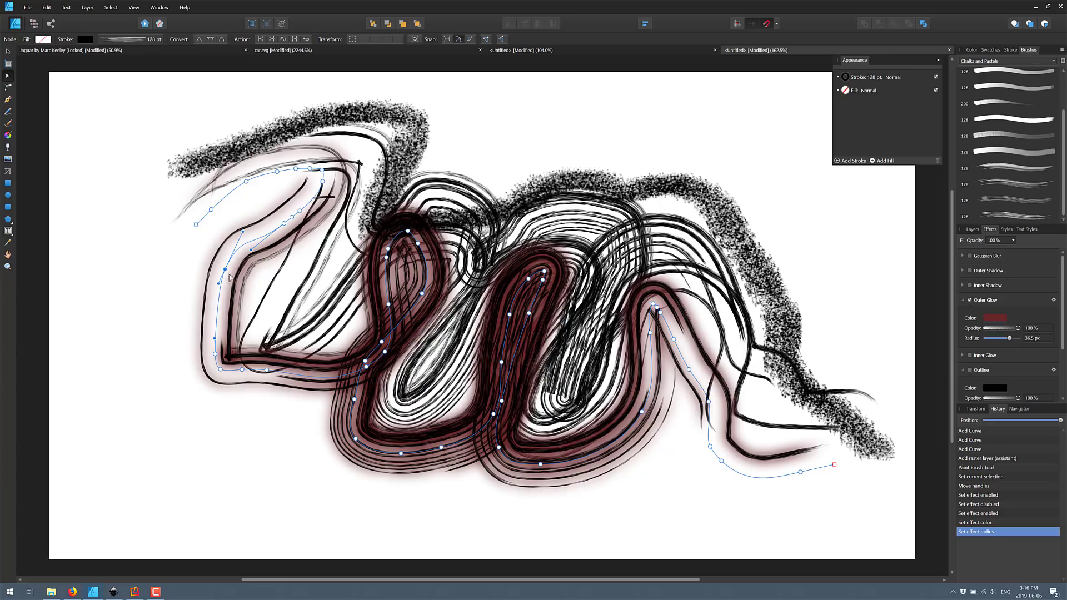
pyautogui.click(8, 183)
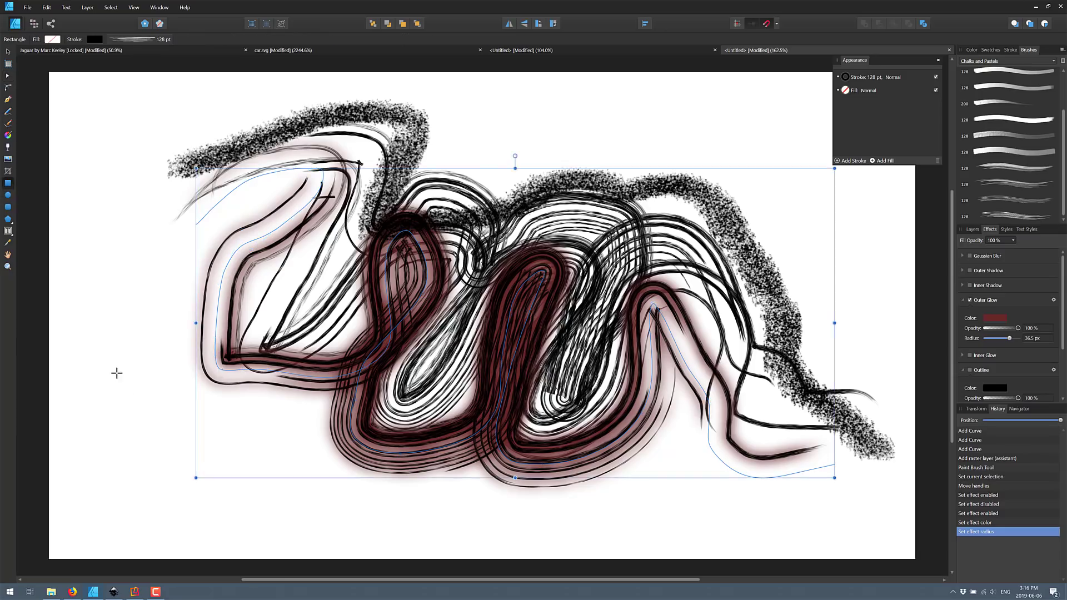
# Draw a large rectangle and a thin overlapping one, then subtract the thin one.
pyautogui.moveTo(116, 373); pyautogui.dragTo(298, 499)
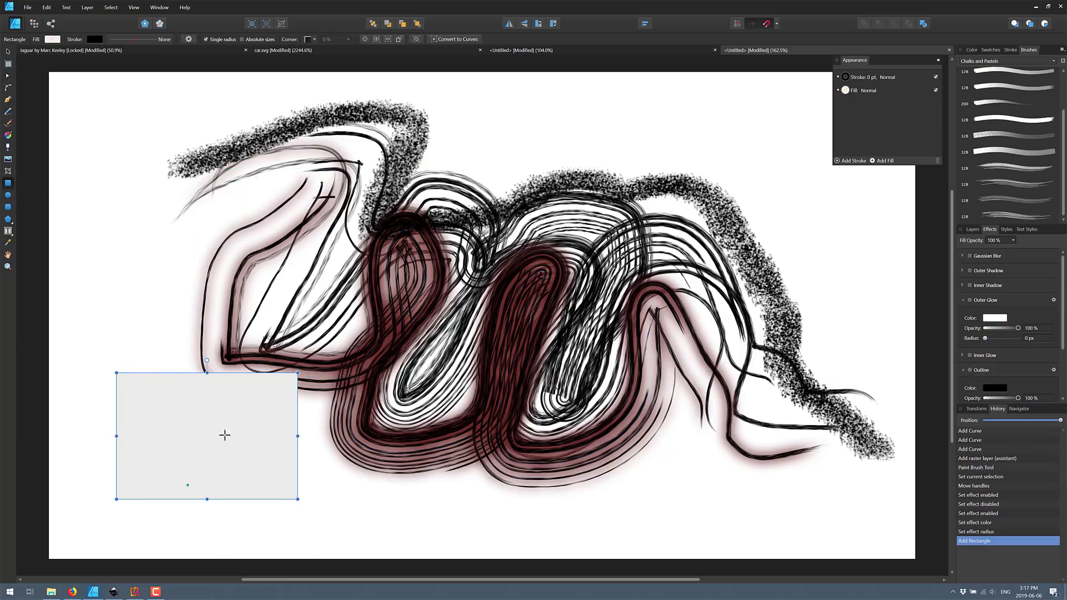
pyautogui.moveTo(196, 516); pyautogui.dragTo(214, 448)
pyautogui.click(8, 51)
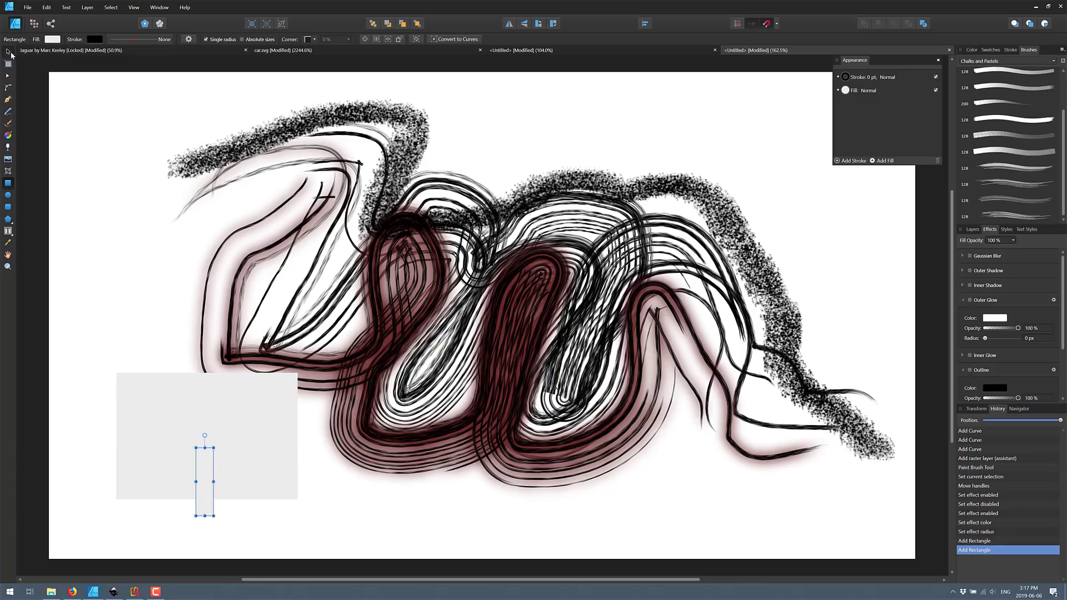
pyautogui.keyDown('shift'); pyautogui.click(205, 417); pyautogui.keyUp('shift')
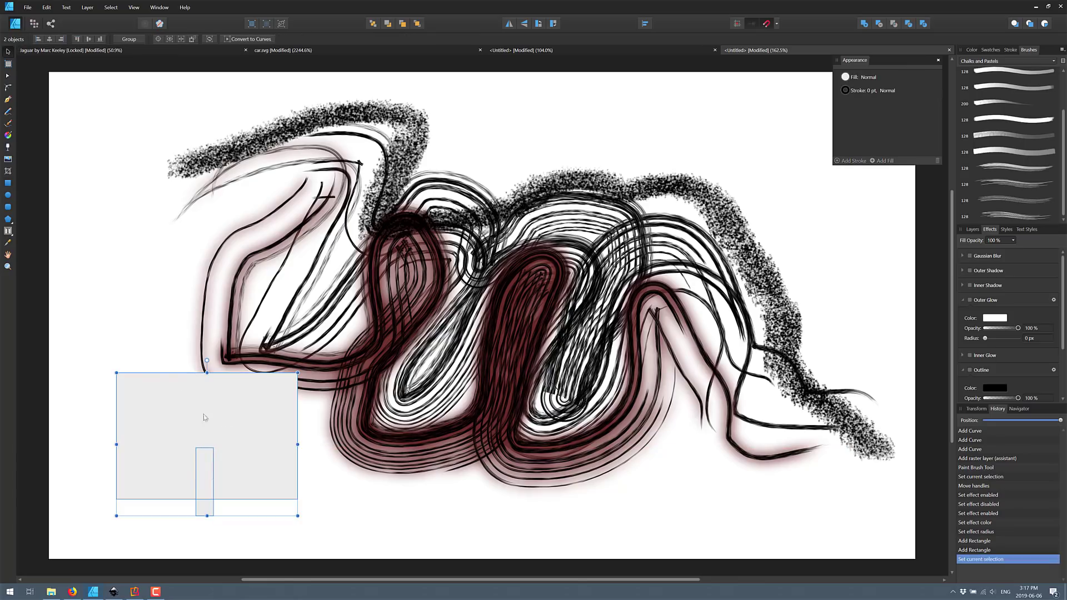
pyautogui.click(879, 24)
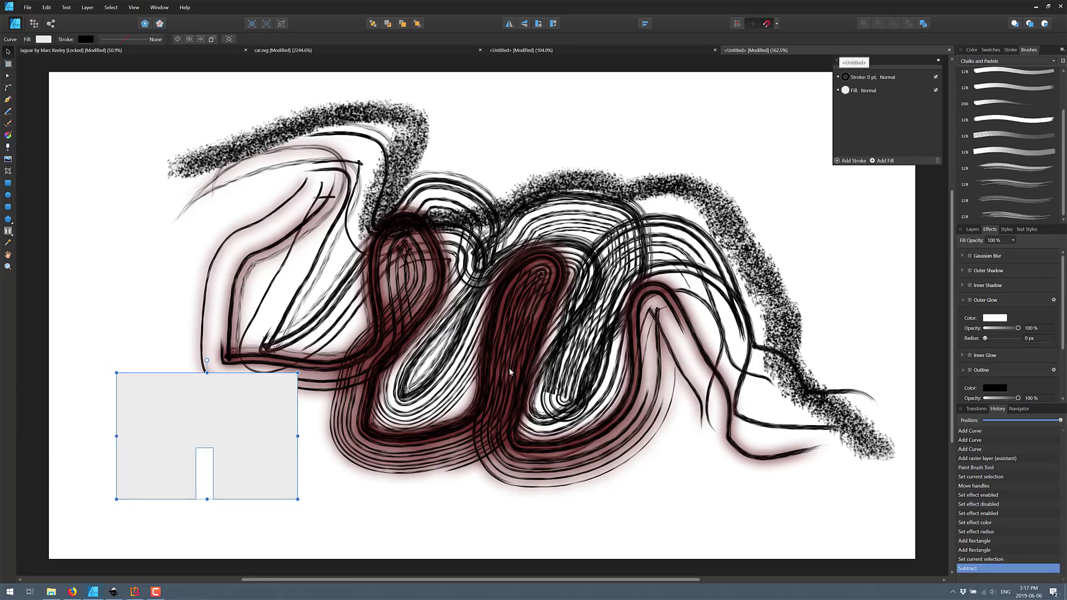
# Drag the slot's top-right node to the right so the slot's side slants.
pyautogui.click(7, 76)
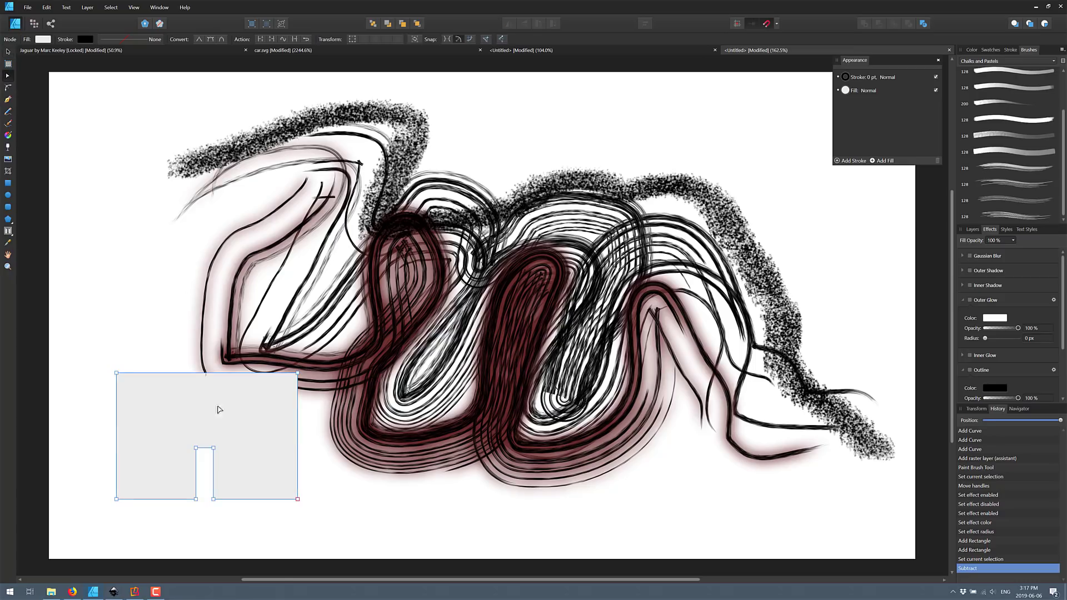
pyautogui.click(213, 448)
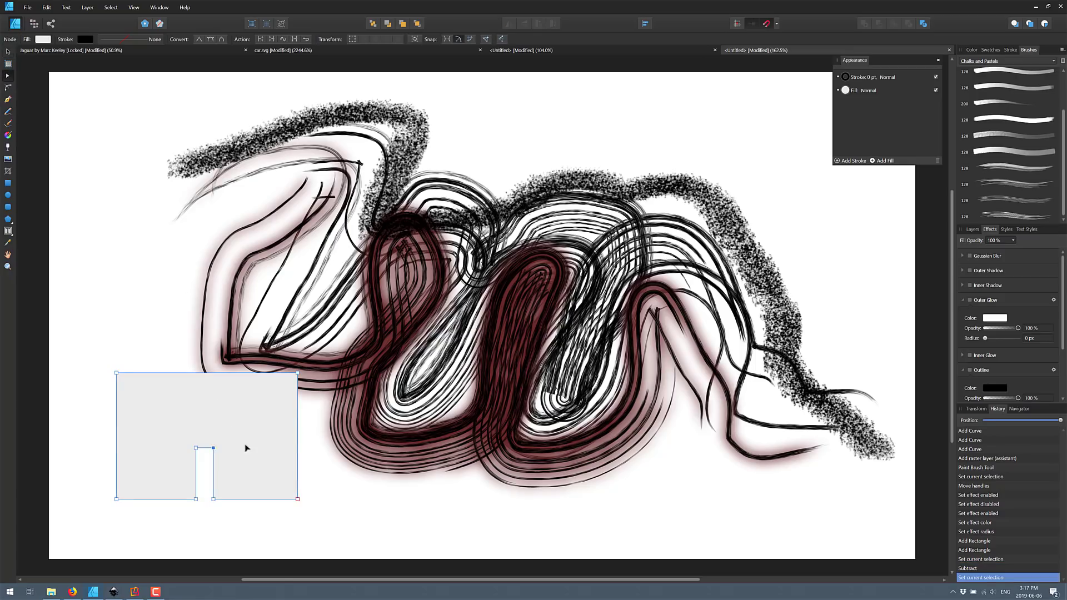
pyautogui.moveTo(246, 448)
pyautogui.mouseDown()
pyautogui.moveTo(239, 422)
pyautogui.moveTo(246, 456)
pyautogui.mouseUp()
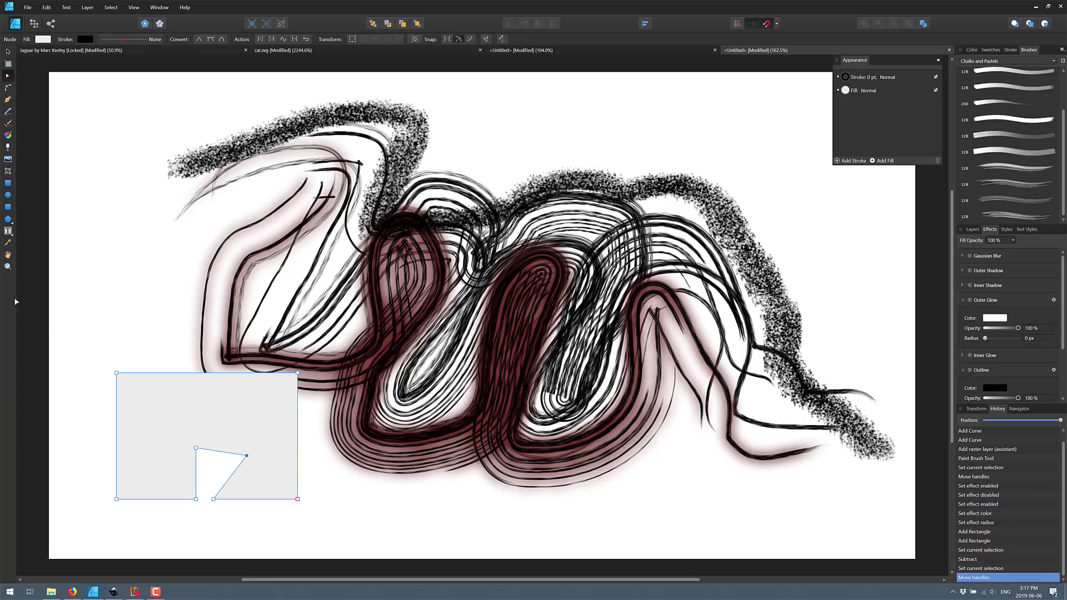
# Make the slot node smooth and drag its handle to bend the side into an arc.
pyautogui.press('c')
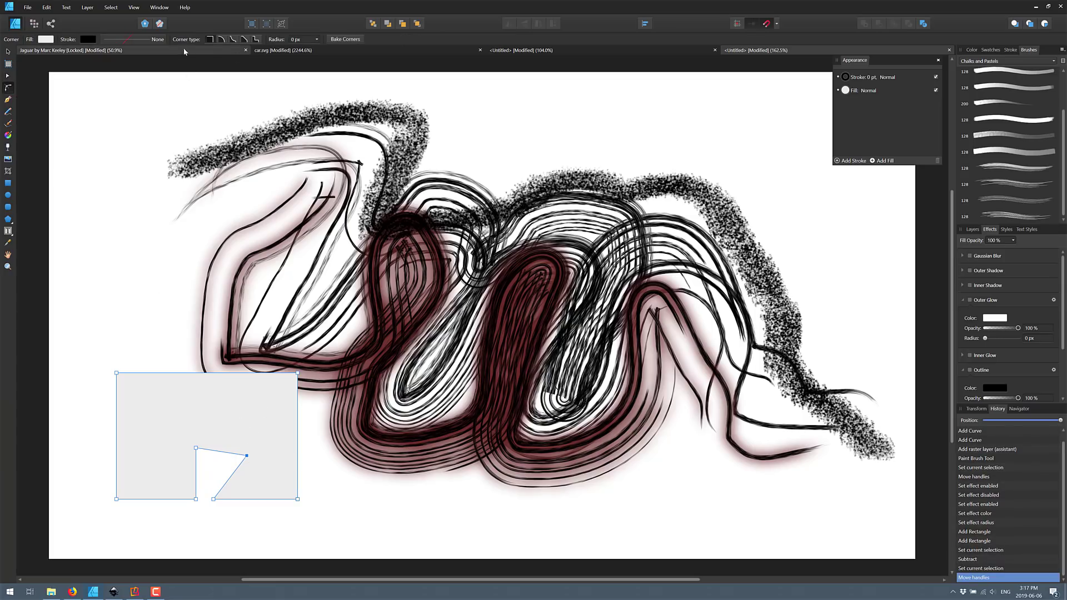
pyautogui.click(246, 456)
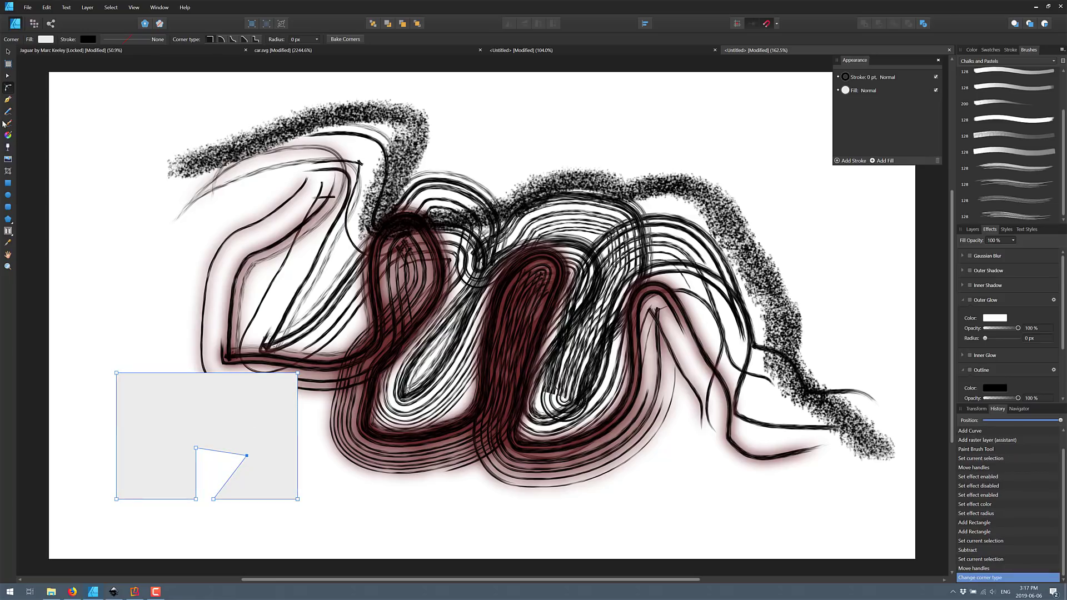
pyautogui.click(7, 78)
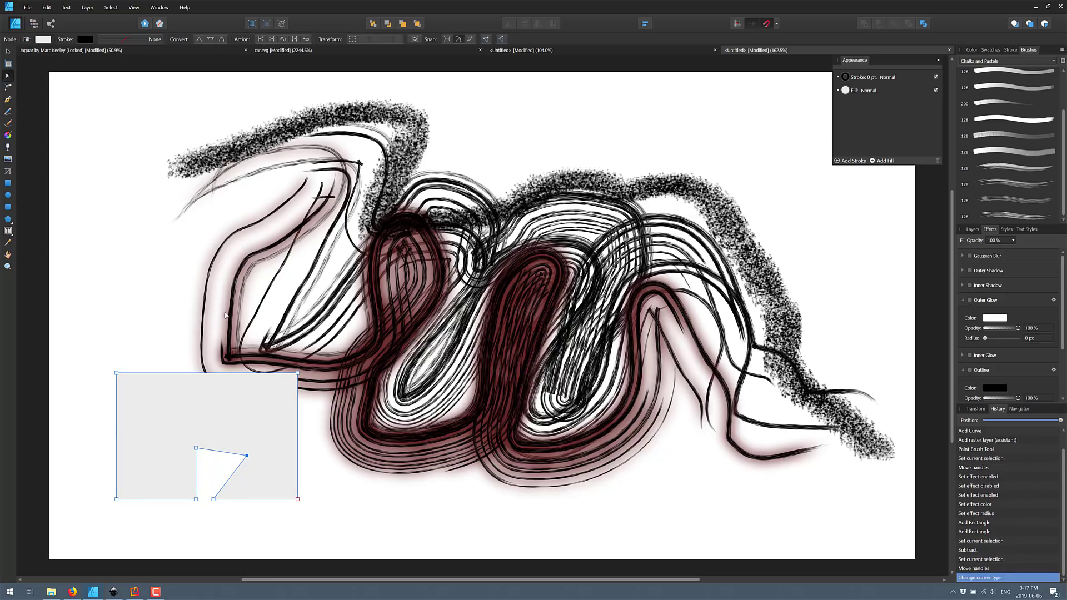
pyautogui.click(213, 40)
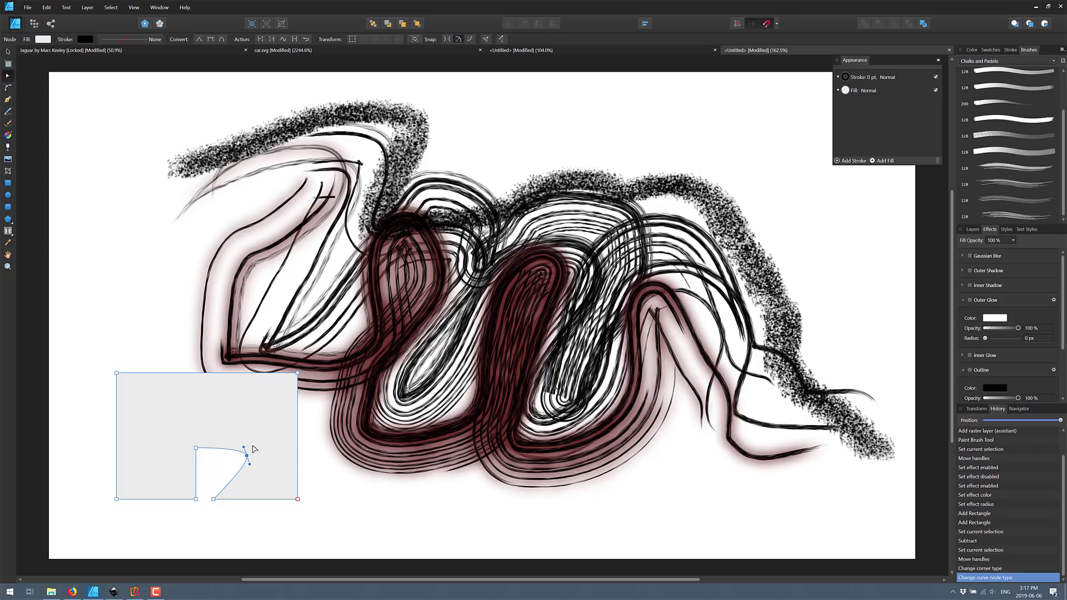
pyautogui.moveTo(247, 449); pyautogui.dragTo(207, 418)
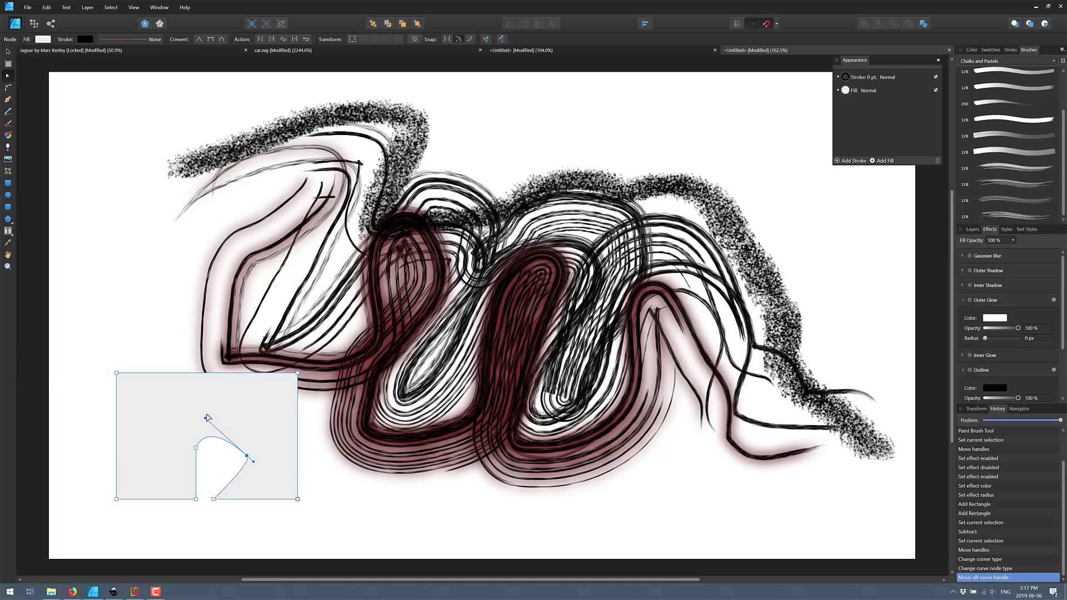
# Open Export settings and check HDR's Radiance HDR 32-bit linear preset.
pyautogui.click(28, 8)
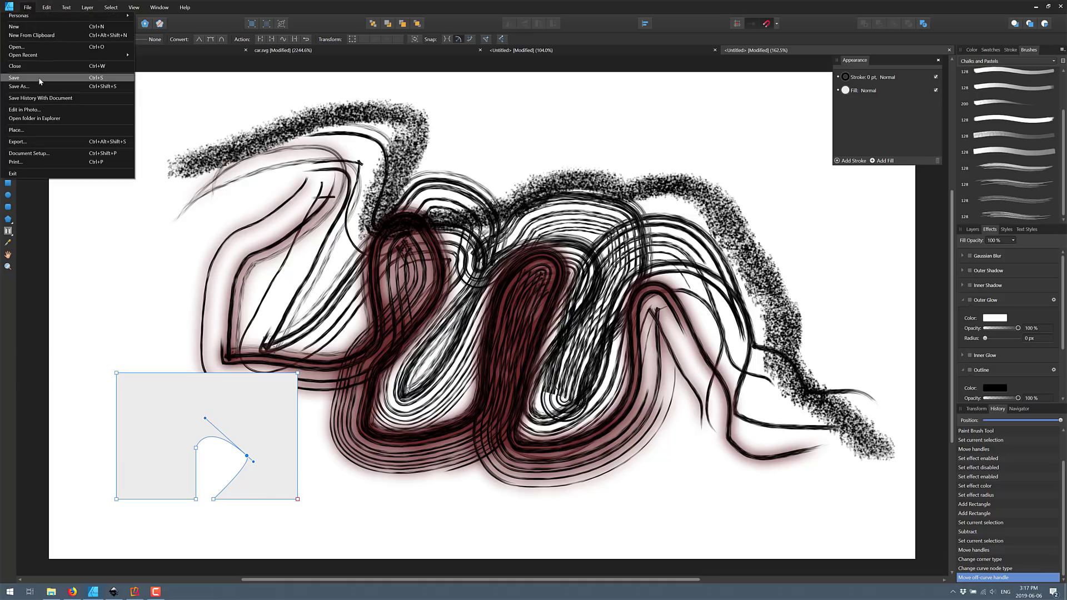
pyautogui.click(38, 141)
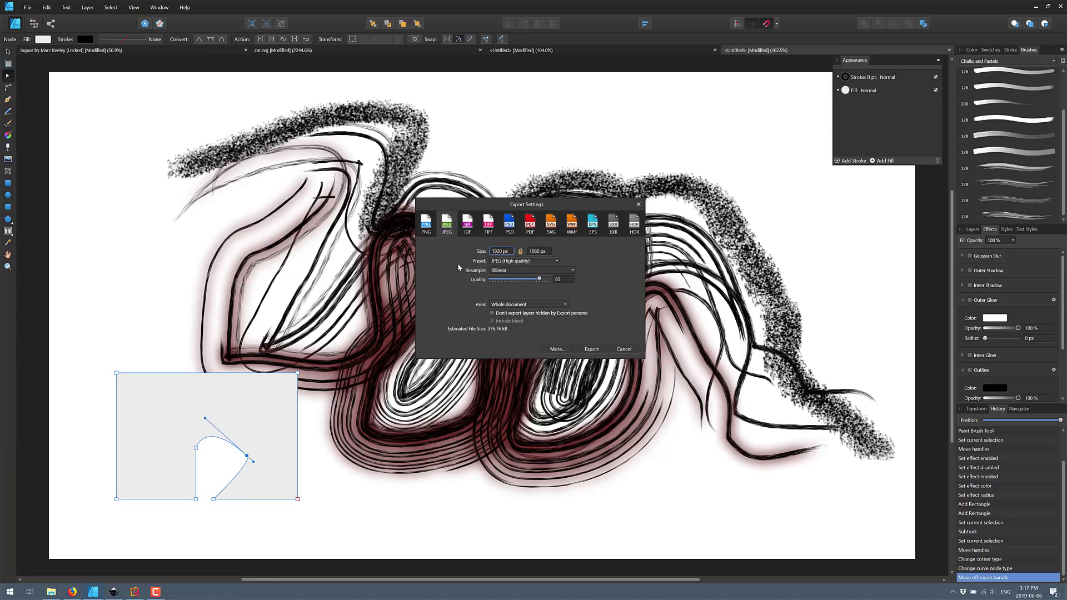
pyautogui.click(634, 225)
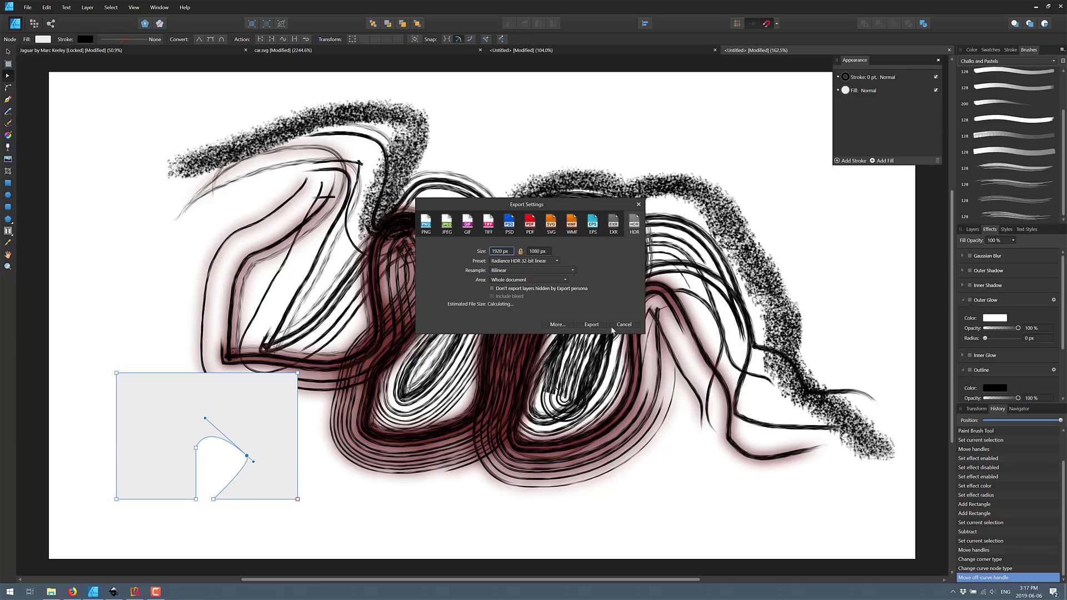
pyautogui.click(537, 261)
pyautogui.click(538, 265)
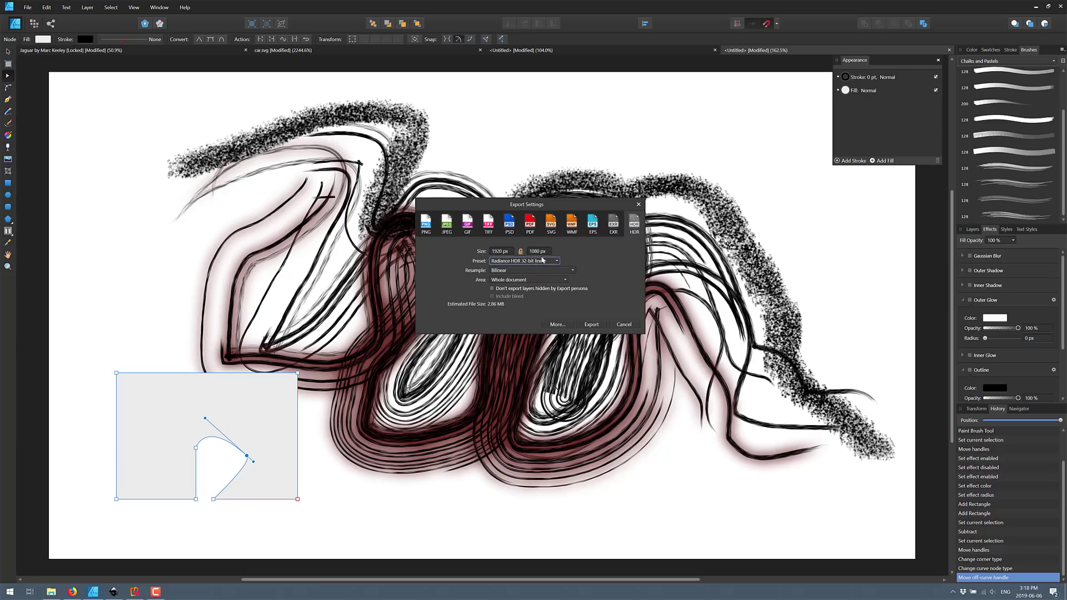
# Review PSD presets, keeping PSD (preserve accuracy) with Bilinear resampling.
pyautogui.click(508, 226)
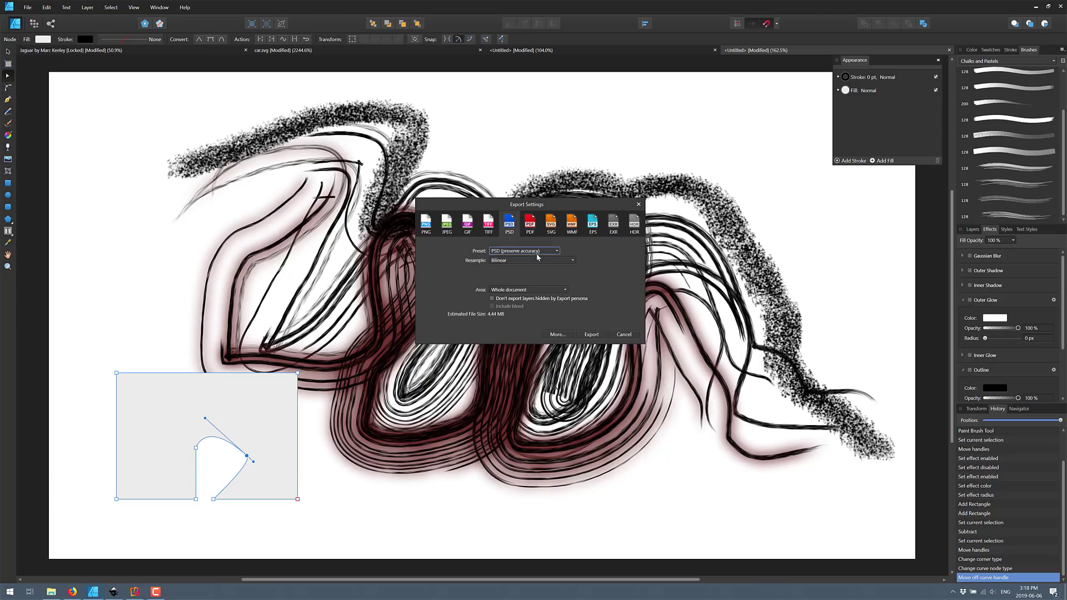
pyautogui.click(539, 258)
pyautogui.click(578, 256)
pyautogui.click(573, 260)
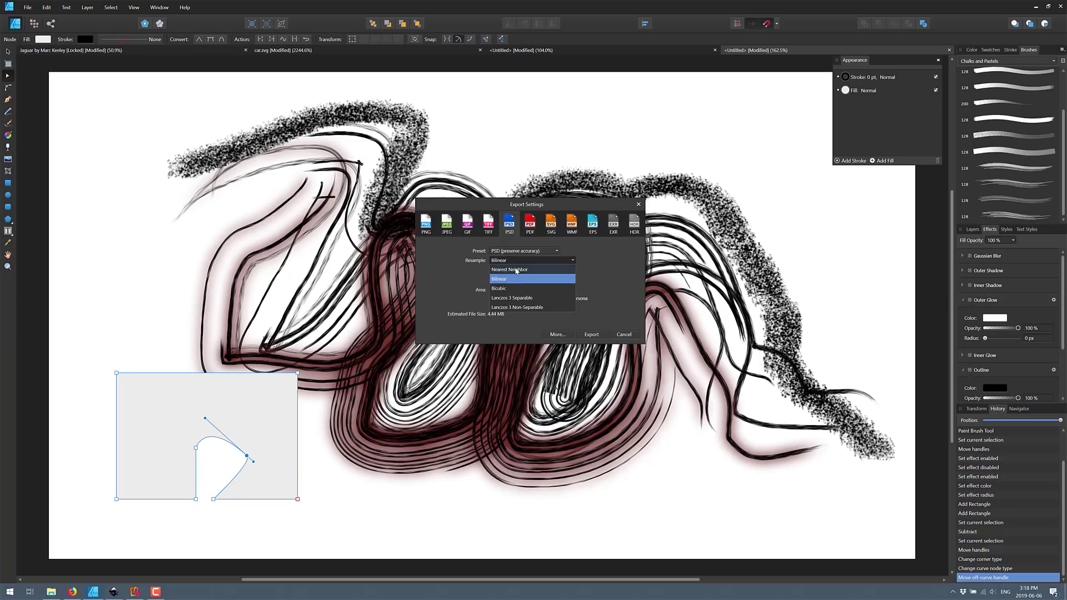
pyautogui.click(516, 279)
# Check the JPEG (High quality) preset, then switch the export format to PNG.
pyautogui.click(451, 226)
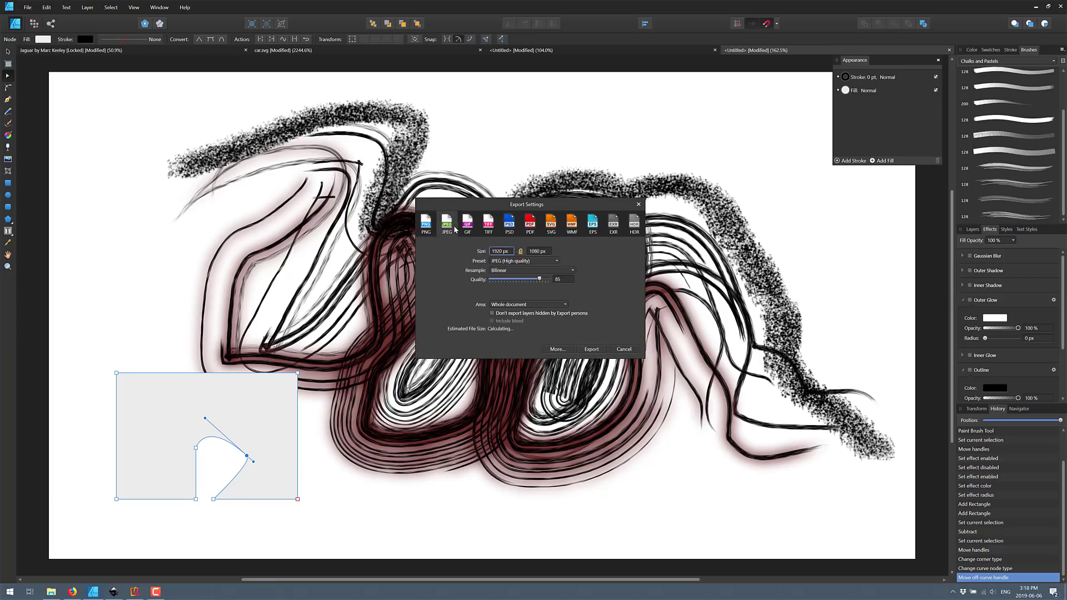
pyautogui.click(525, 261)
pyautogui.click(589, 263)
pyautogui.click(425, 225)
pyautogui.click(515, 263)
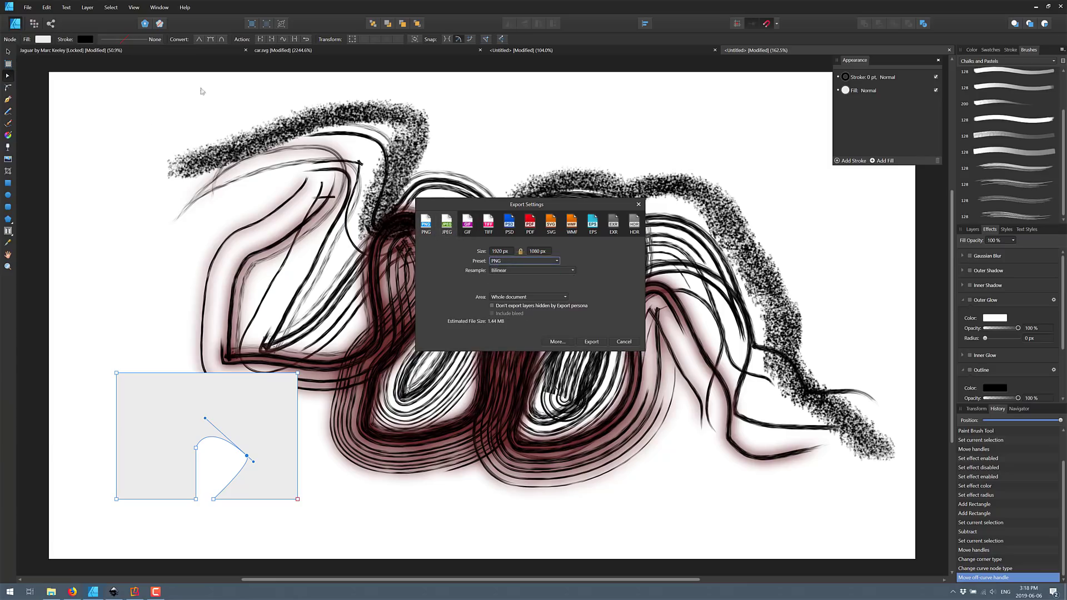
# Cancel the export dialog, switch to the Export Persona, and browse File > Open Recent.
pyautogui.click(624, 341)
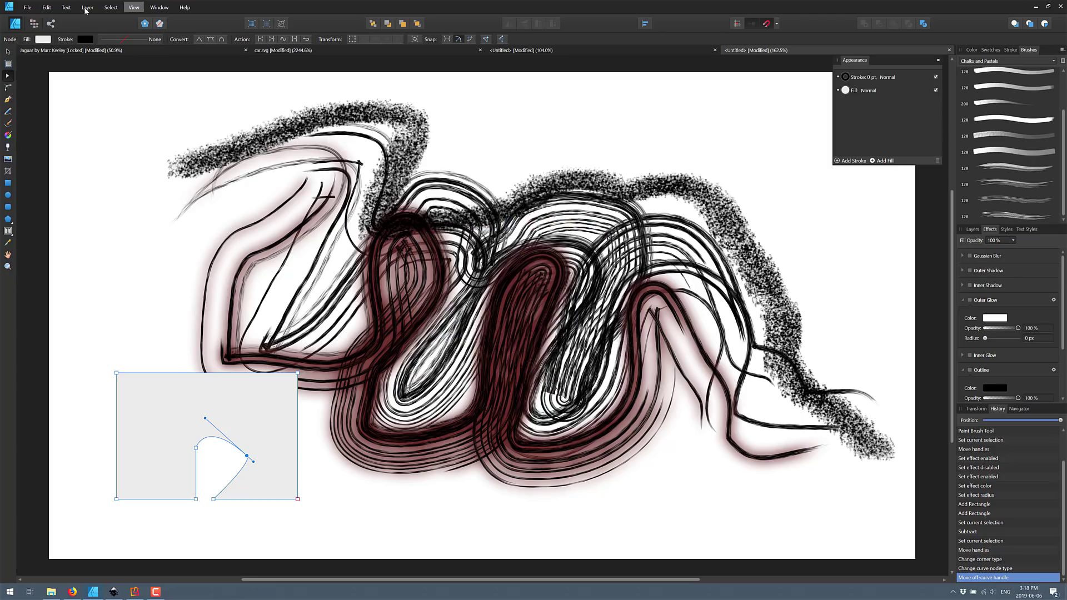
pyautogui.click(51, 23)
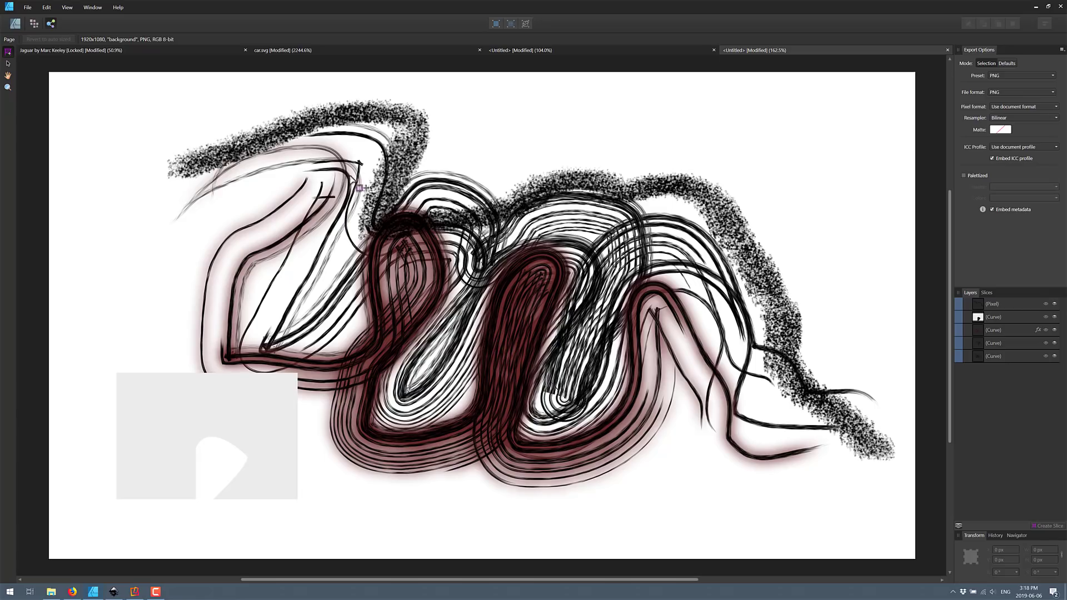
pyautogui.click(26, 9)
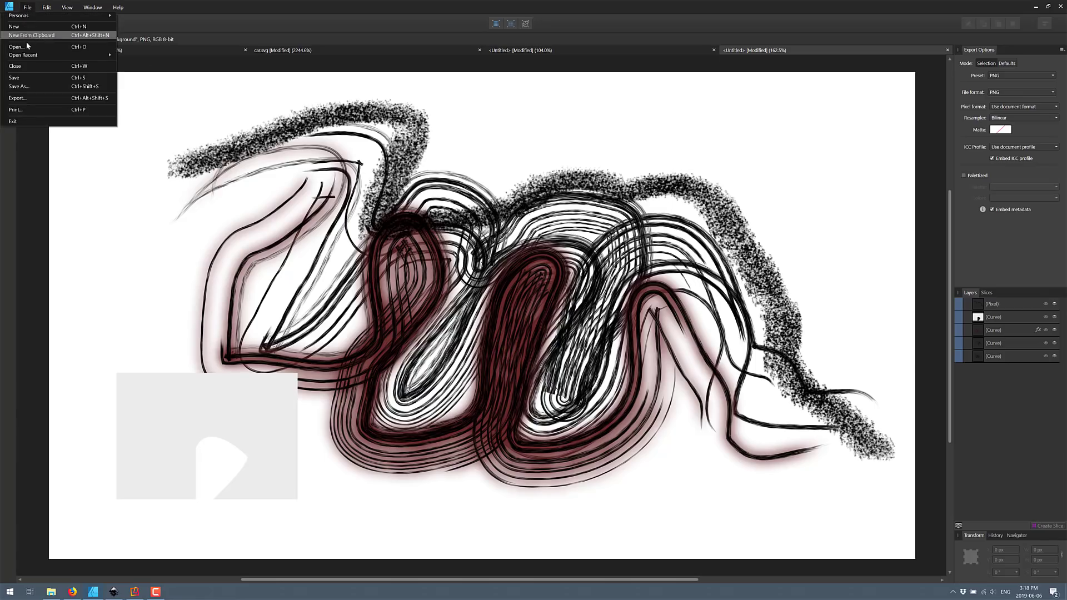
pyautogui.moveTo(29, 55)
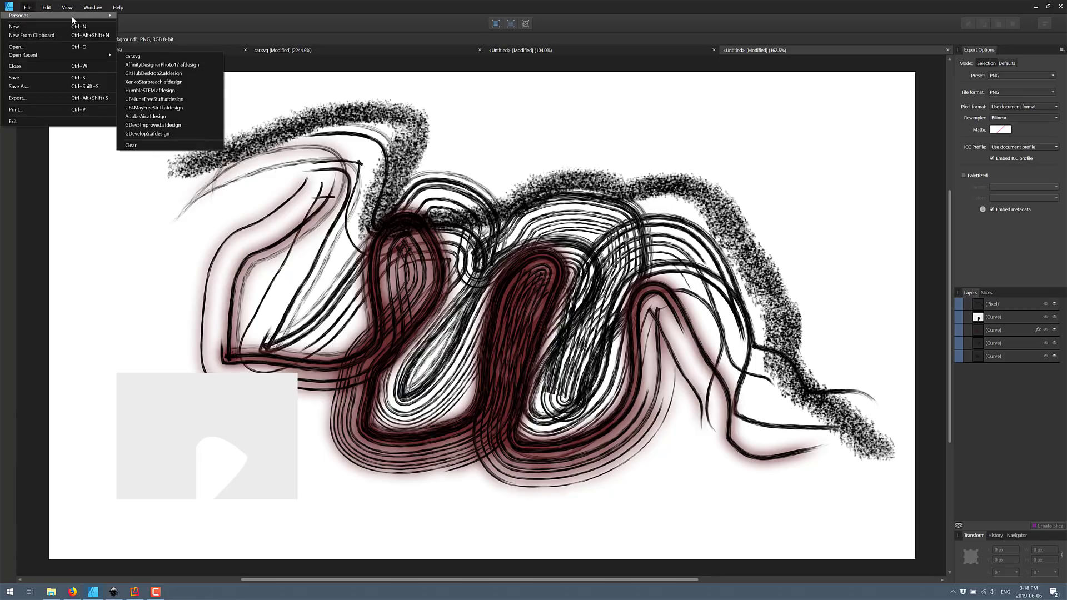
# Dismiss the File menu and return to the canvas.
pyautogui.click(554, 145)
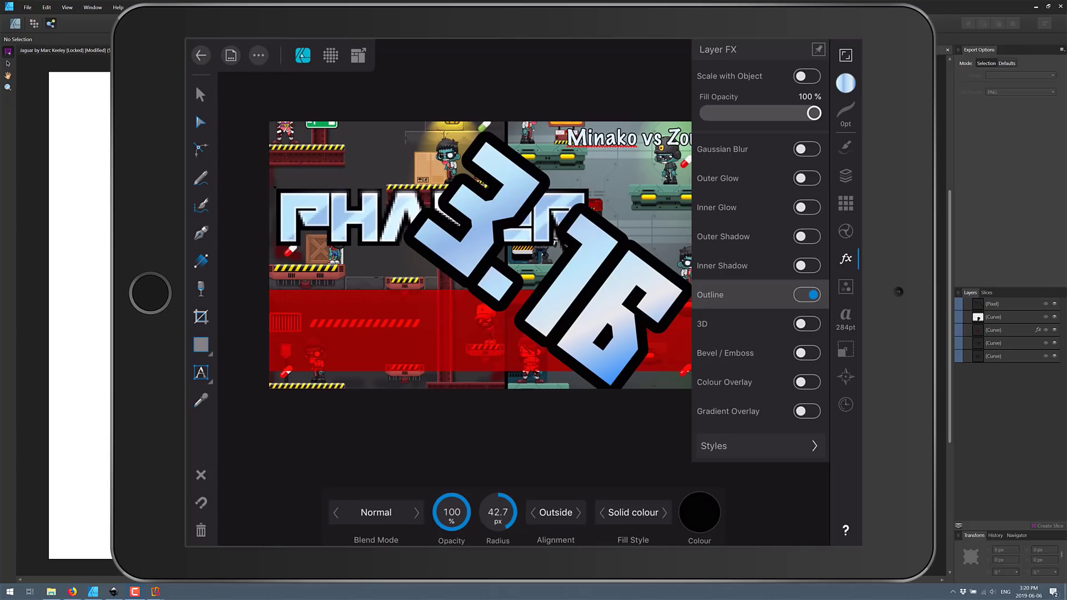
# Open the Navigator and History studios and step the document back to earlier states.
pyautogui.click(845, 376)
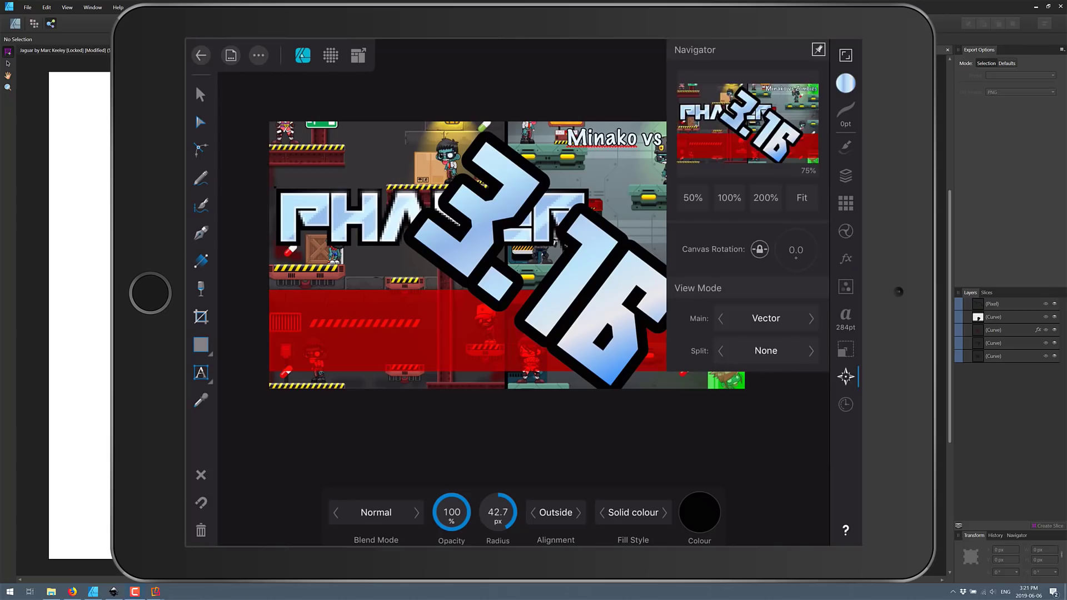
pyautogui.click(845, 404)
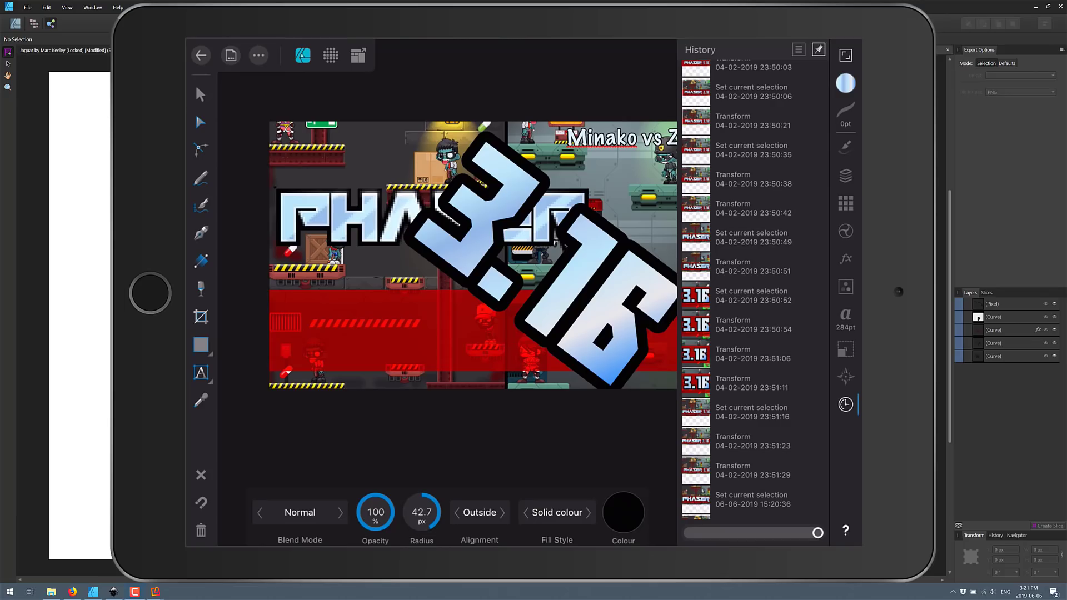
pyautogui.click(752, 238)
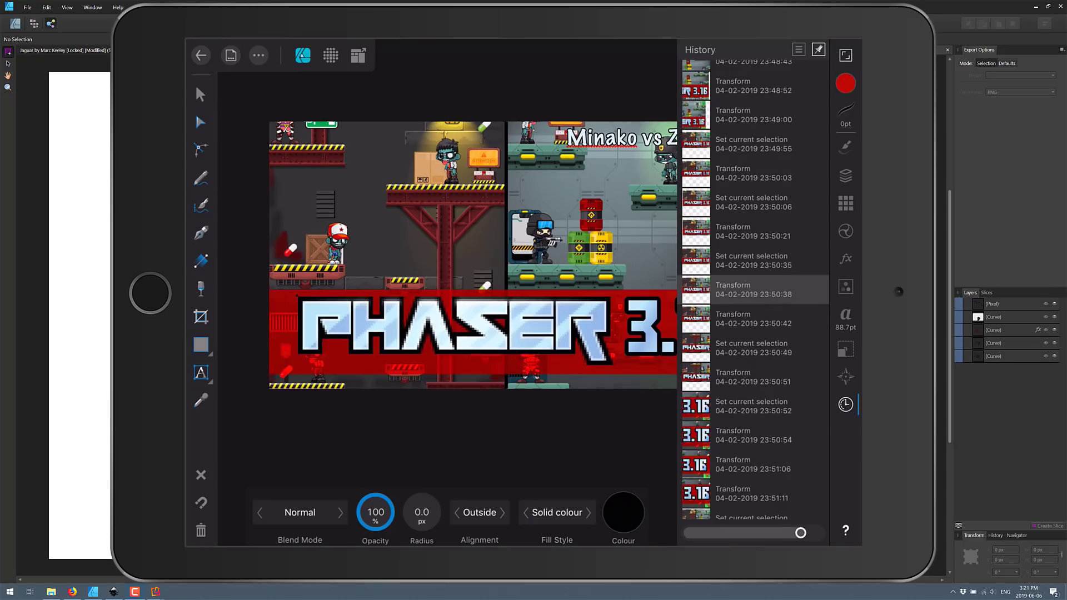
pyautogui.click(751, 318)
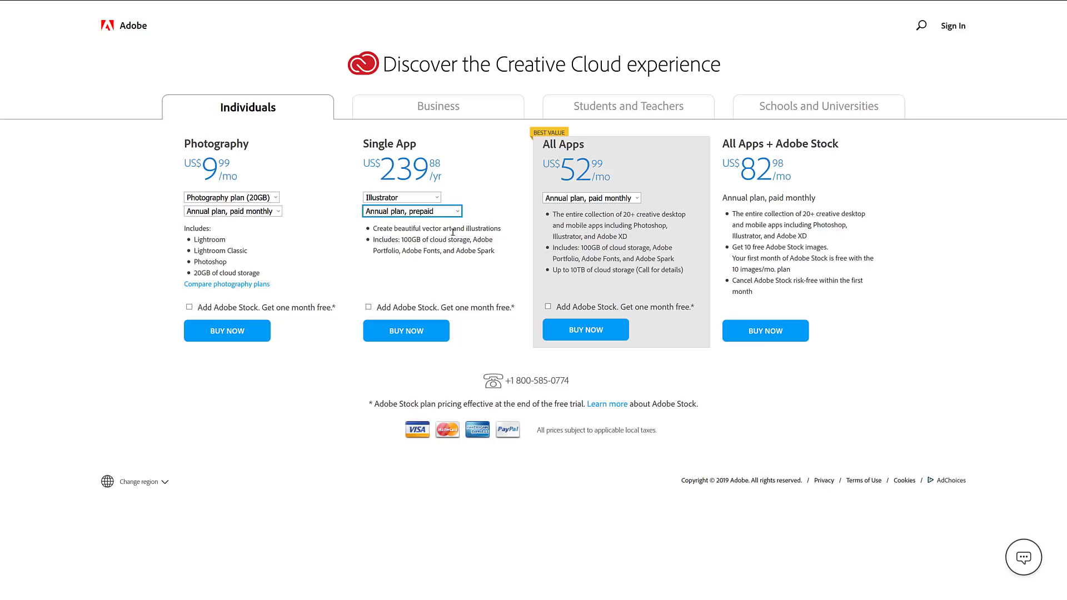
# Switch Illustrator's Single App billing to Monthly, showing US$31.49/mo.
pyautogui.click(436, 215)
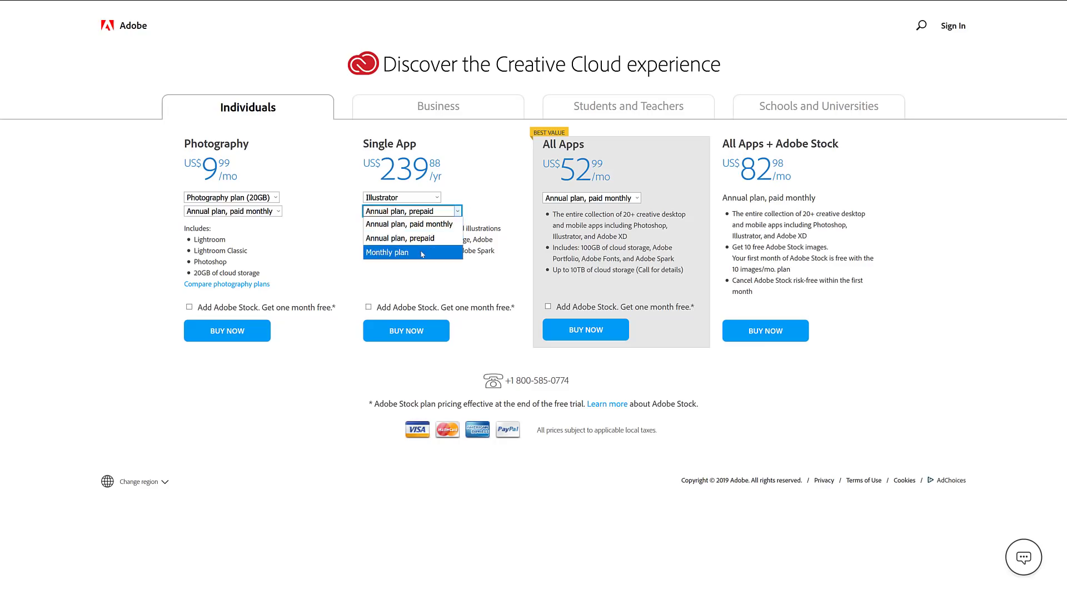
pyautogui.click(422, 253)
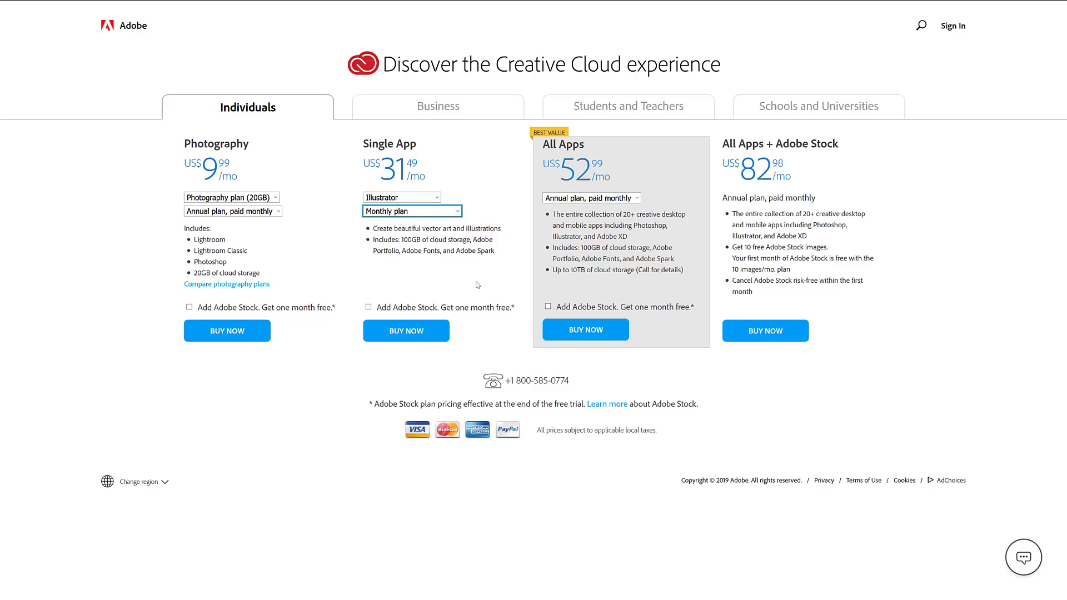
# Switch to Inkscape with Alt+Tab and pan around the yellow car.svg drawing.
pyautogui.hotkey('alt', 'Tab')
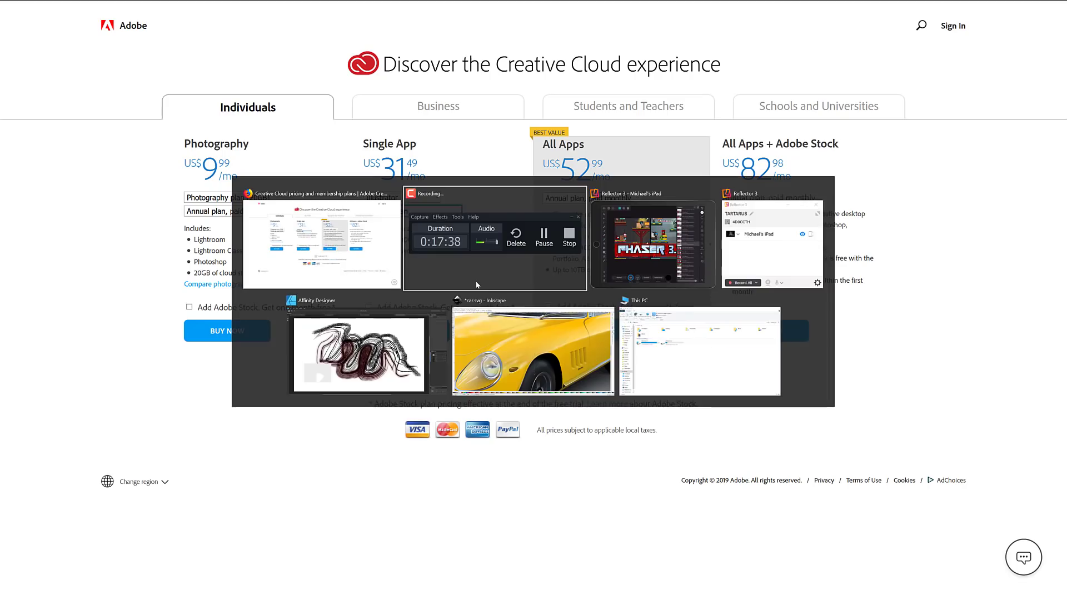
pyautogui.hotkey('alt', 'Tab')
pyautogui.hotkey('alt', 'Tab')
pyautogui.hotkey('alt', 'Tab')
pyautogui.hotkey('alt', 'Tab')
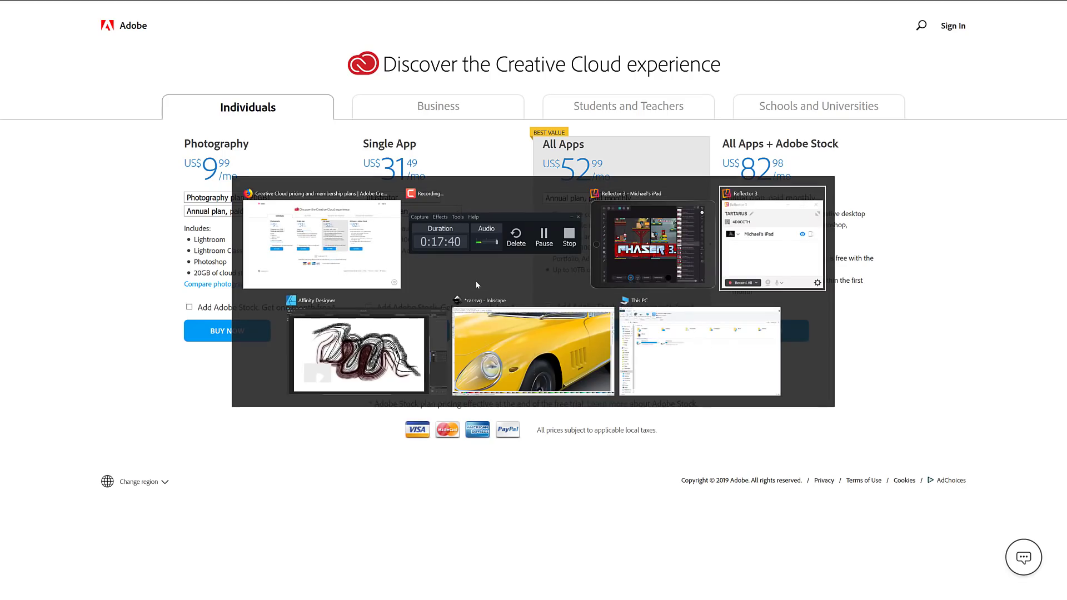
pyautogui.scroll(8, 658, 403)
pyautogui.hscroll(15, 658, 403)
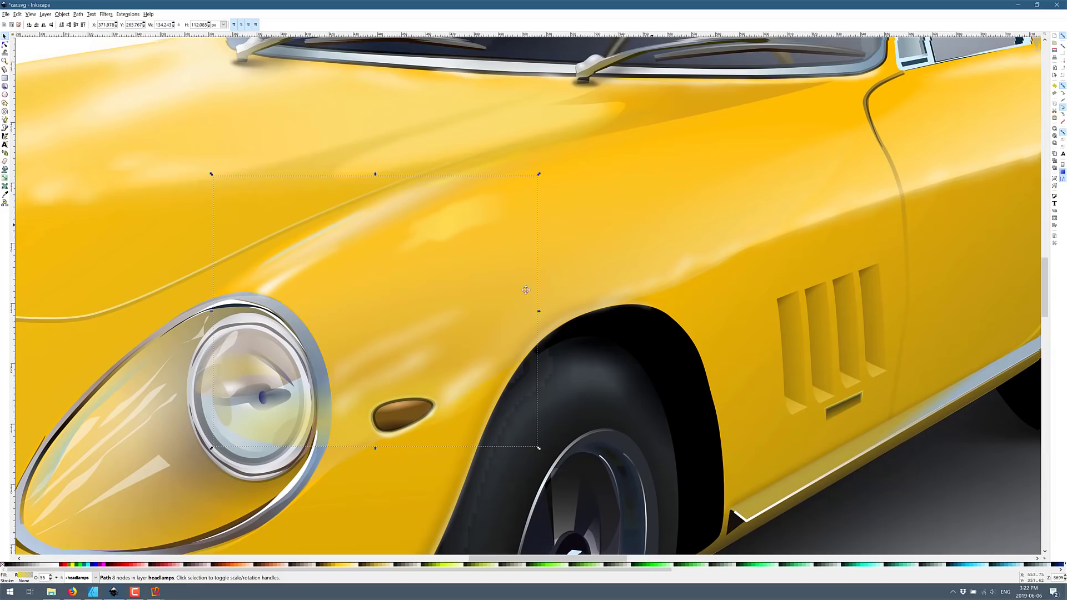
pyautogui.scroll(8, 658, 403)
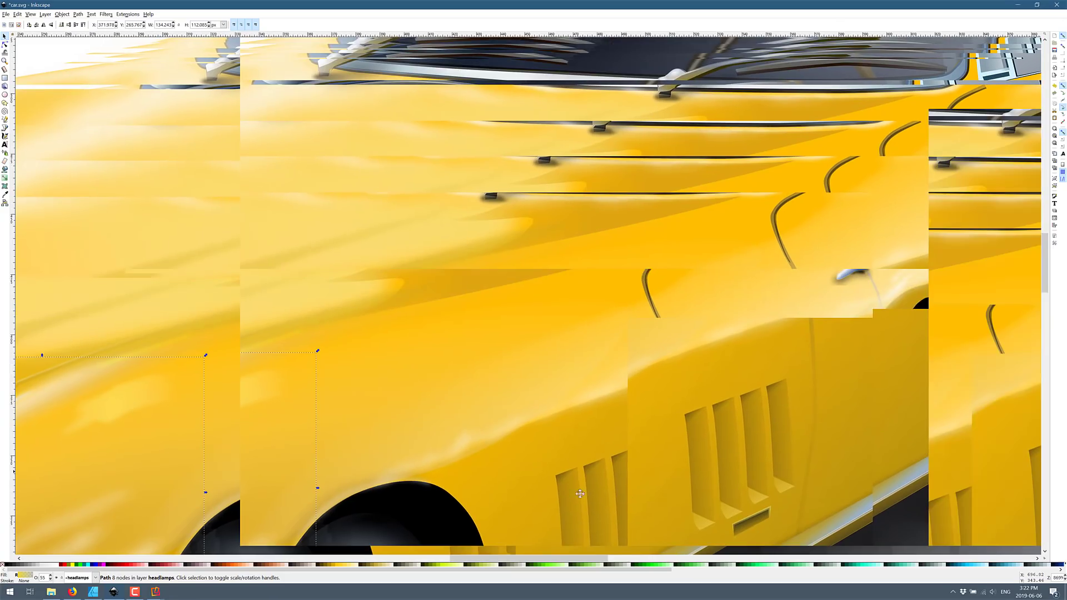
pyautogui.hscroll(6, 578, 489)
pyautogui.scroll(5, 429, 373)
pyautogui.hscroll(4, 500, 366)
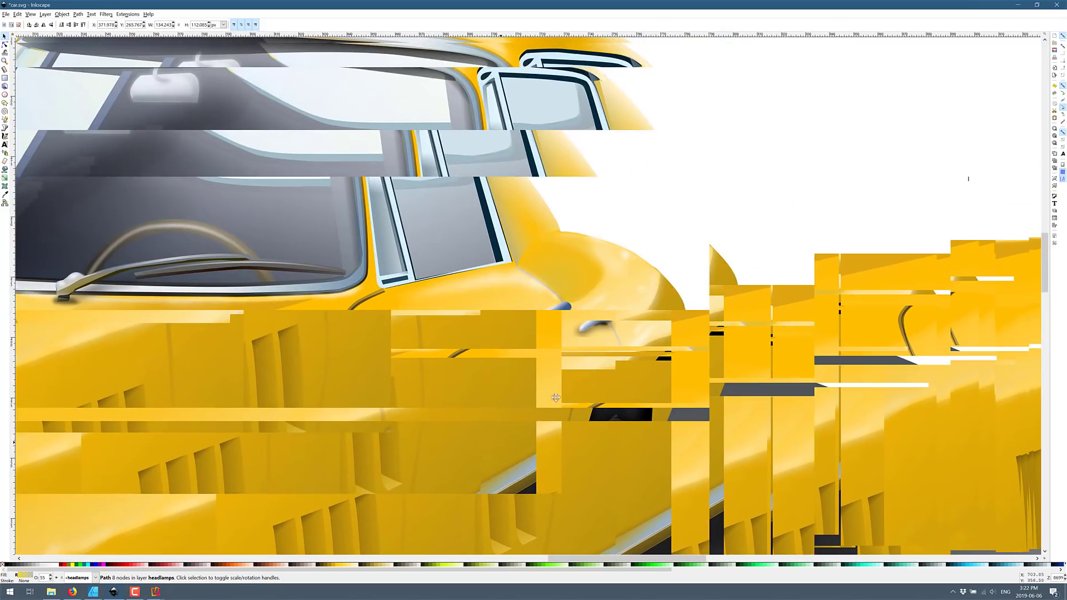
pyautogui.scroll(-1, 775, 287)
pyautogui.hscroll(-1, 775, 287)
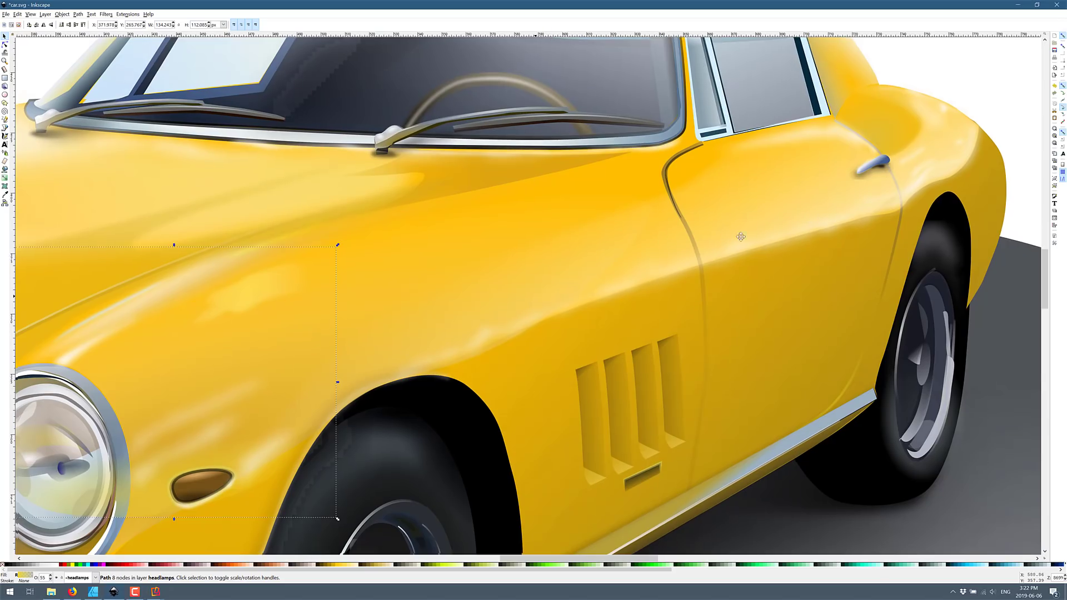
pyautogui.scroll(-1, 511, 307)
pyautogui.hscroll(-1, 511, 307)
pyautogui.scroll(-3, 744, 237)
pyautogui.hscroll(-10, 744, 237)
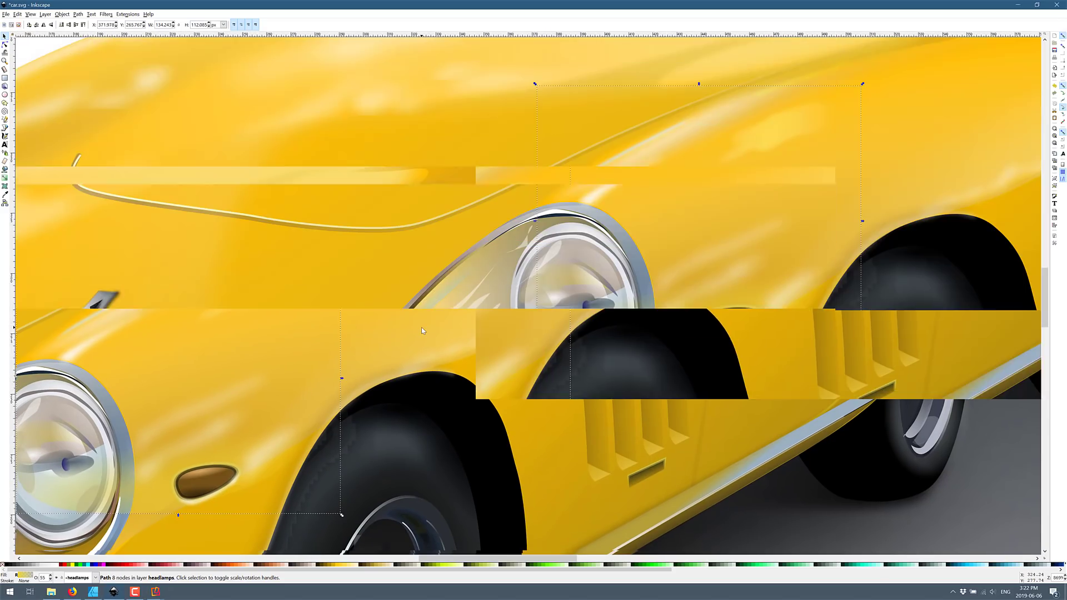
# Bring up the car.svg document in Affinity Designer and zoom to show the yellow car's front wing, headlamps and wheel.
pyautogui.click(93, 592)
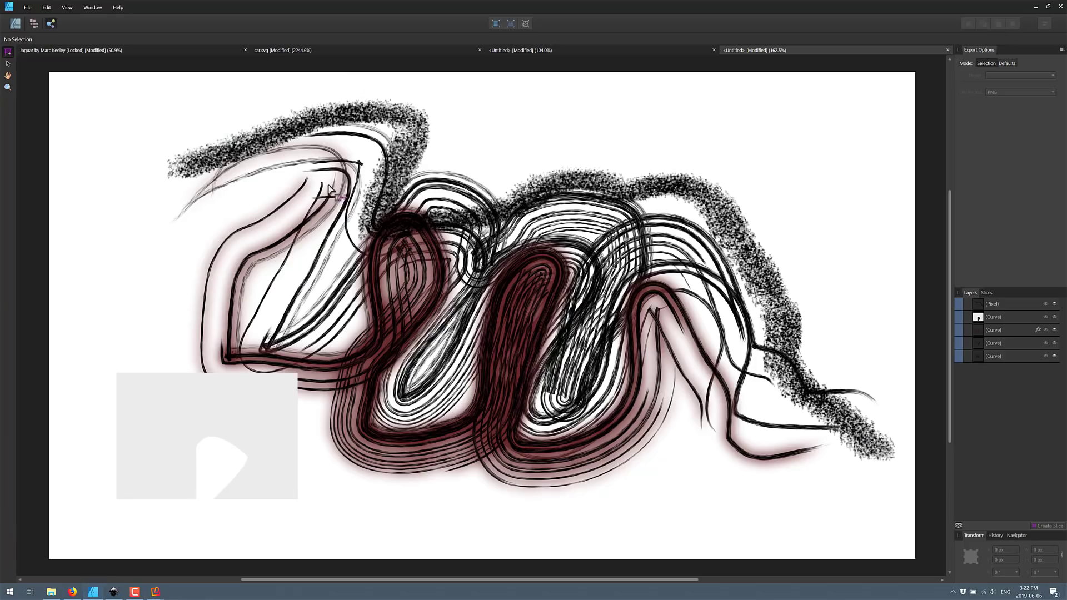
pyautogui.click(298, 52)
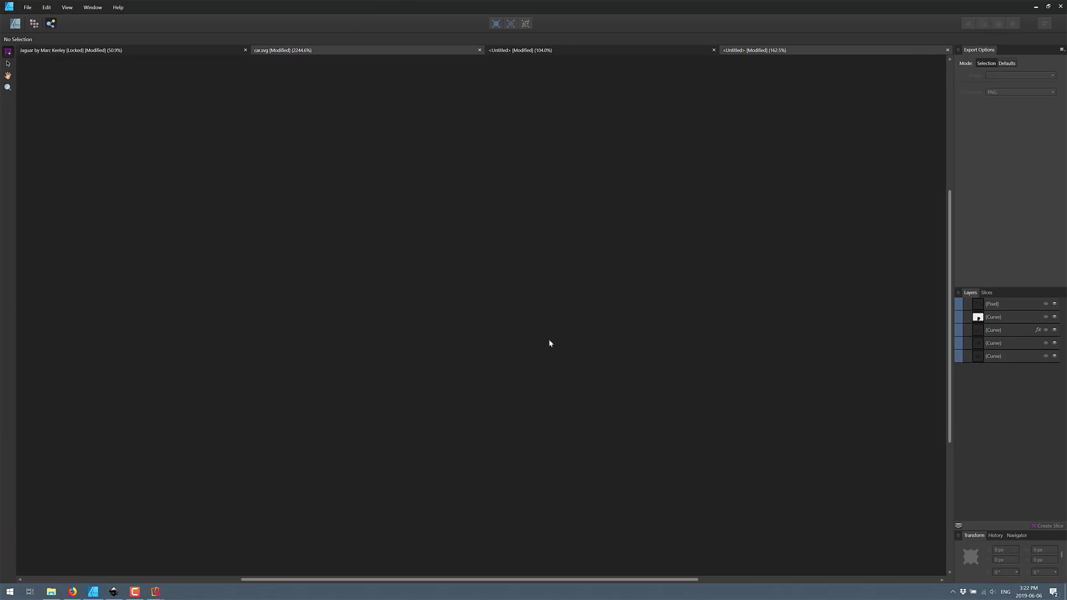
pyautogui.scroll(4, 469, 315)
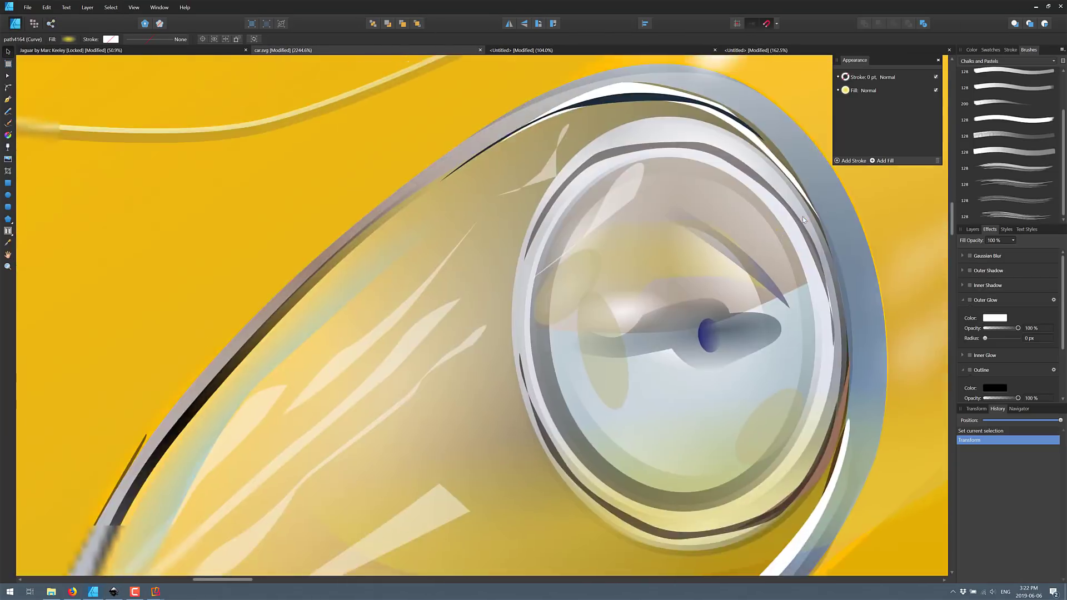
pyautogui.scroll(-4, 671, 204)
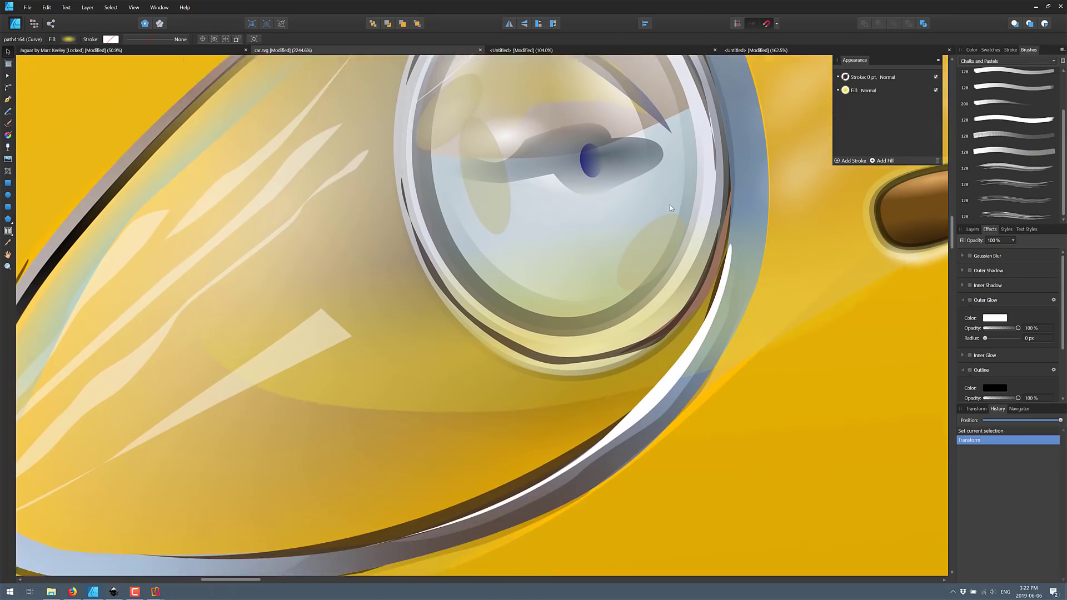
pyautogui.scroll(-2, 667, 205)
pyautogui.scroll(3, 711, 289)
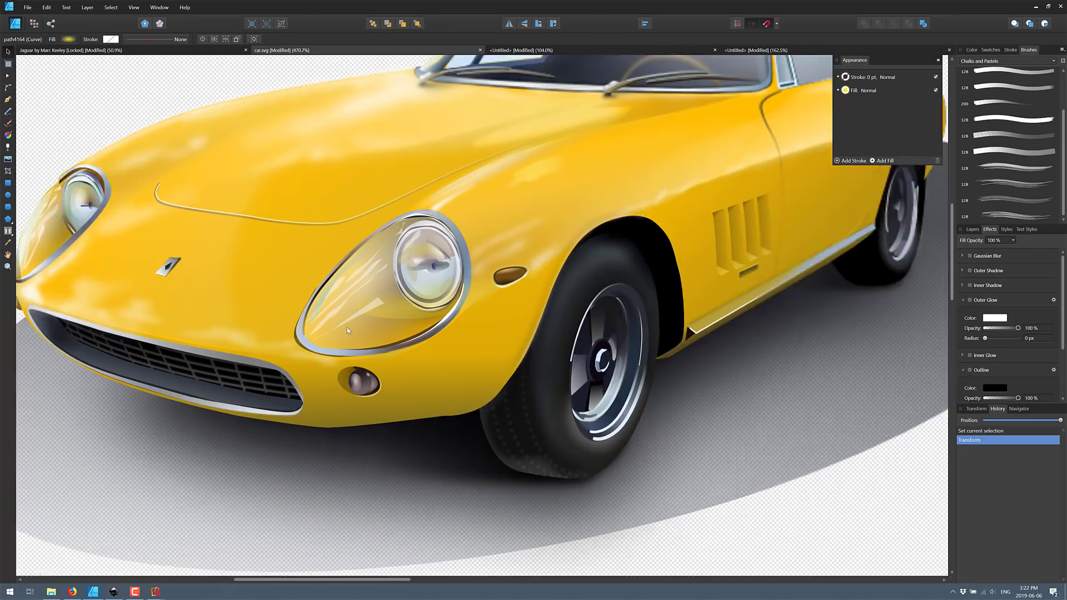